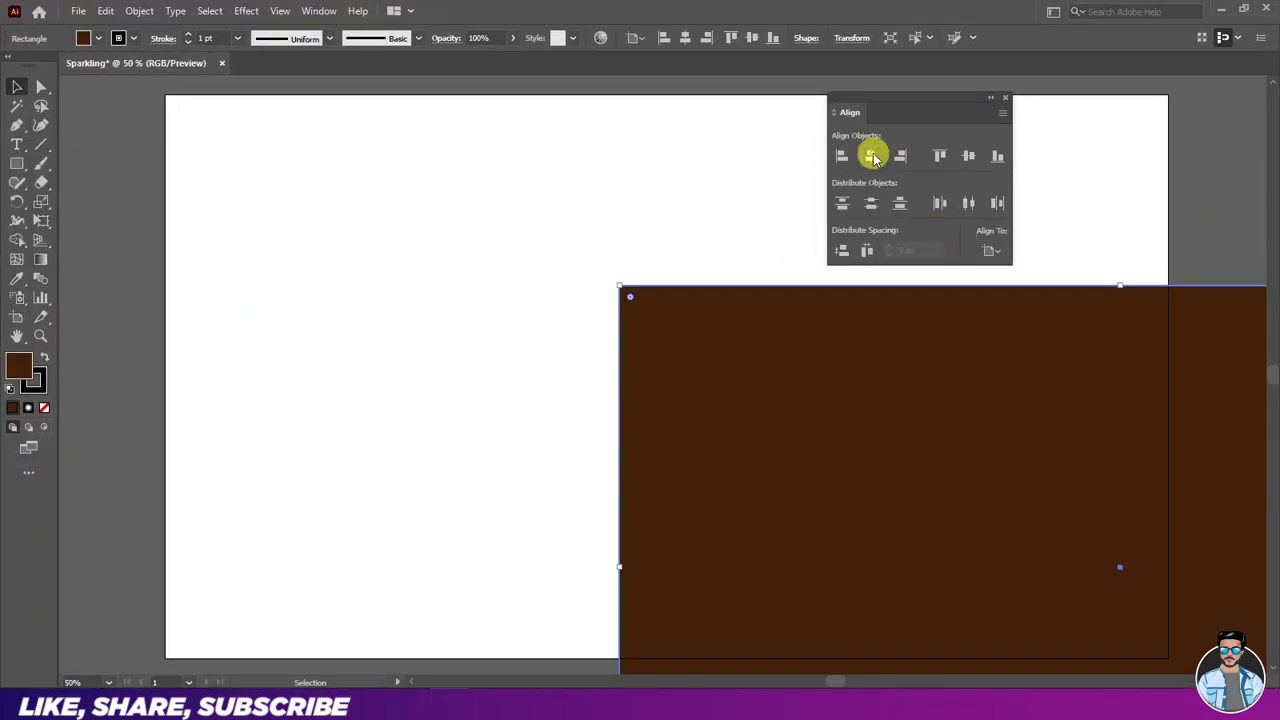
Centre the brown rectangle horizontally and vertically on the artboard and move the Align panel clear of the artwork
{"action": "left_click", "coordinate": [871, 155]}
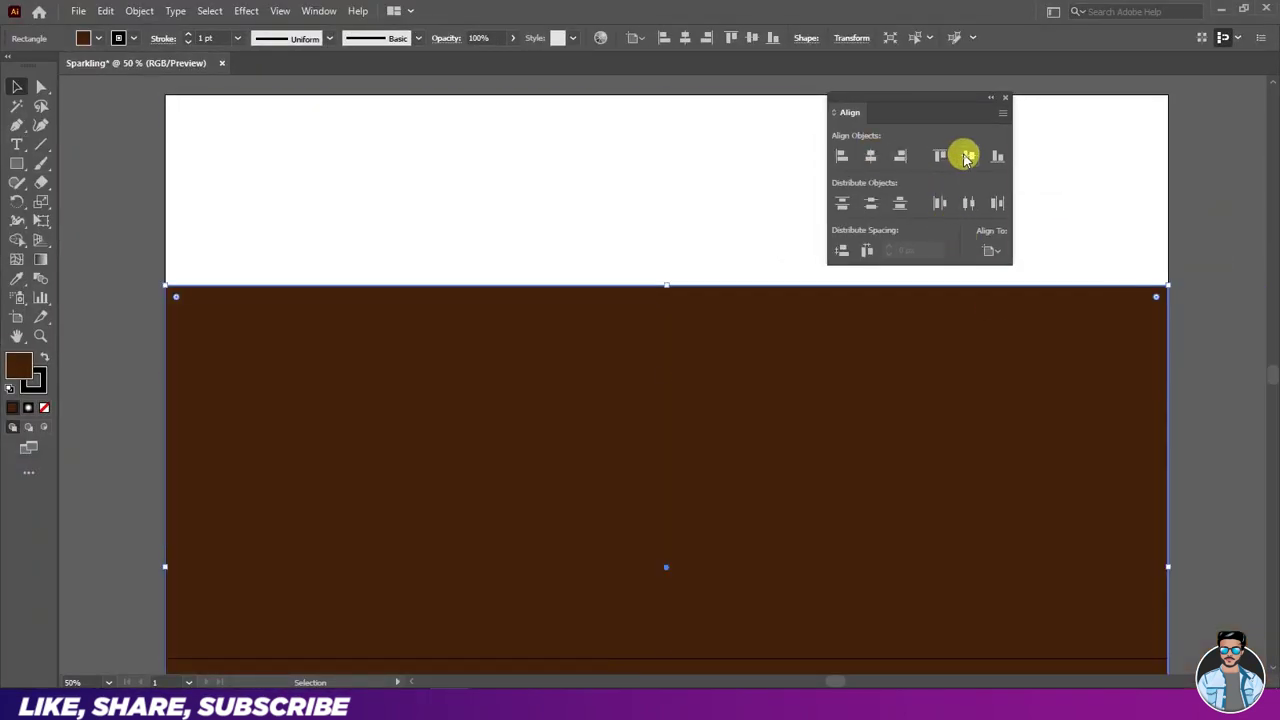
{"action": "left_click", "coordinate": [968, 158]}
{"action": "left_click_drag", "start_coordinate": [930, 100], "coordinate": [1180, 90]}
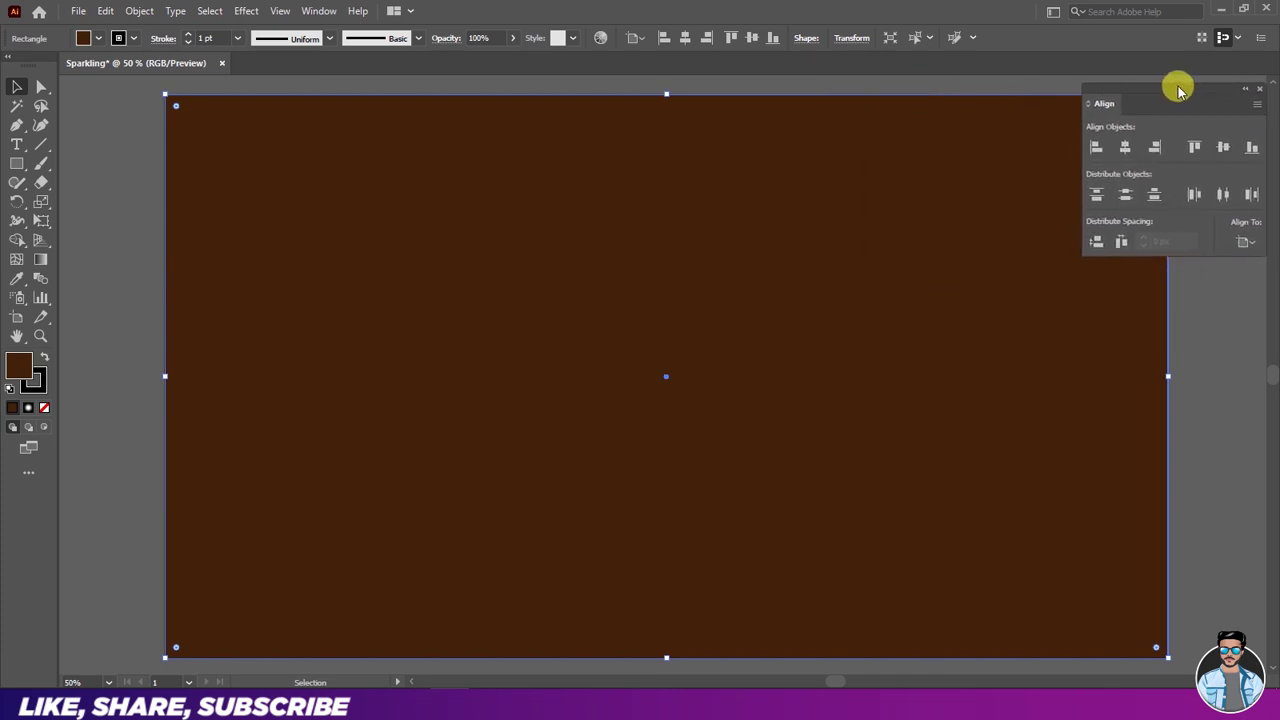
Lock the brown background rectangle so it cannot be selected or moved
{"action": "left_click", "coordinate": [141, 20]}
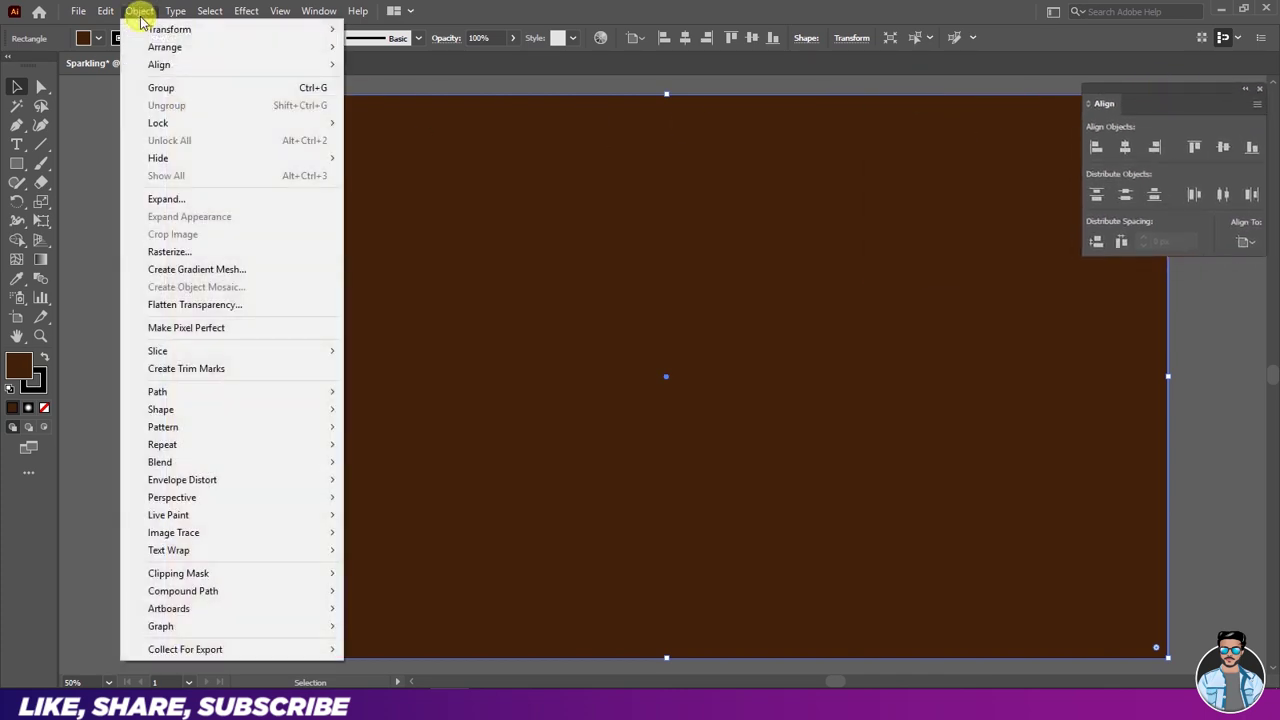
{"action": "mouse_move", "coordinate": [137, 123]}
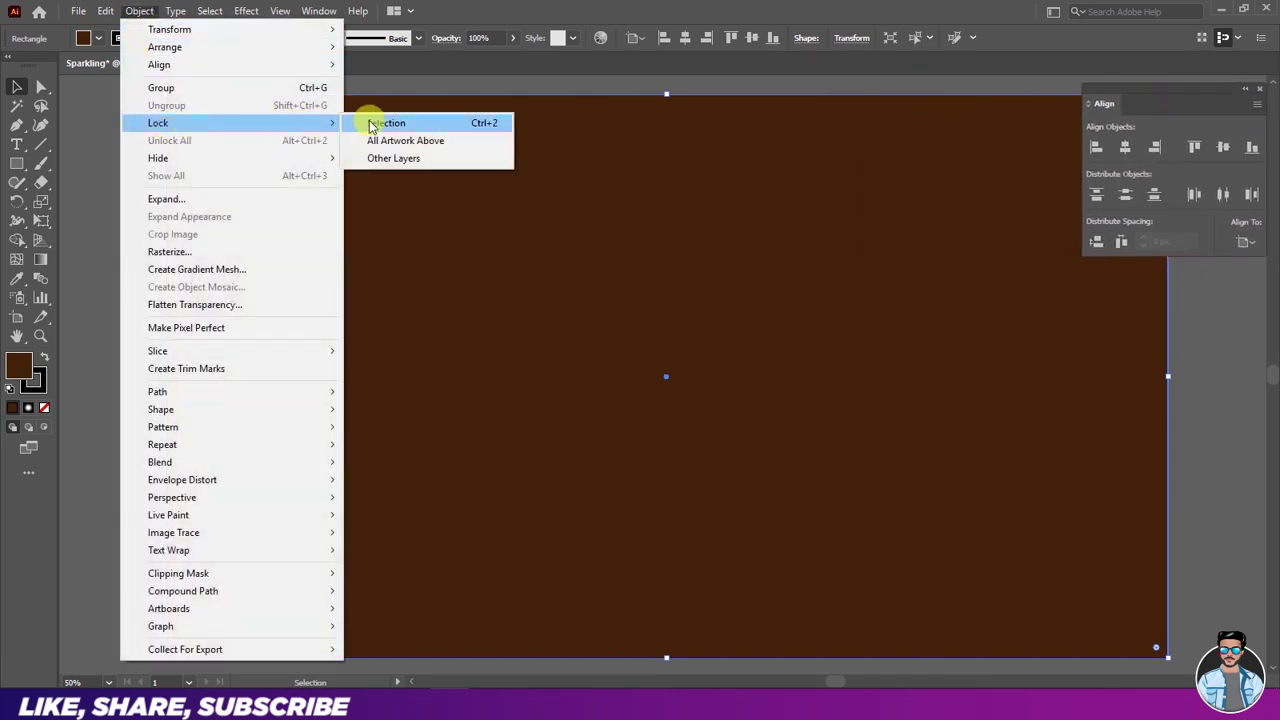
{"action": "left_click", "coordinate": [447, 122]}
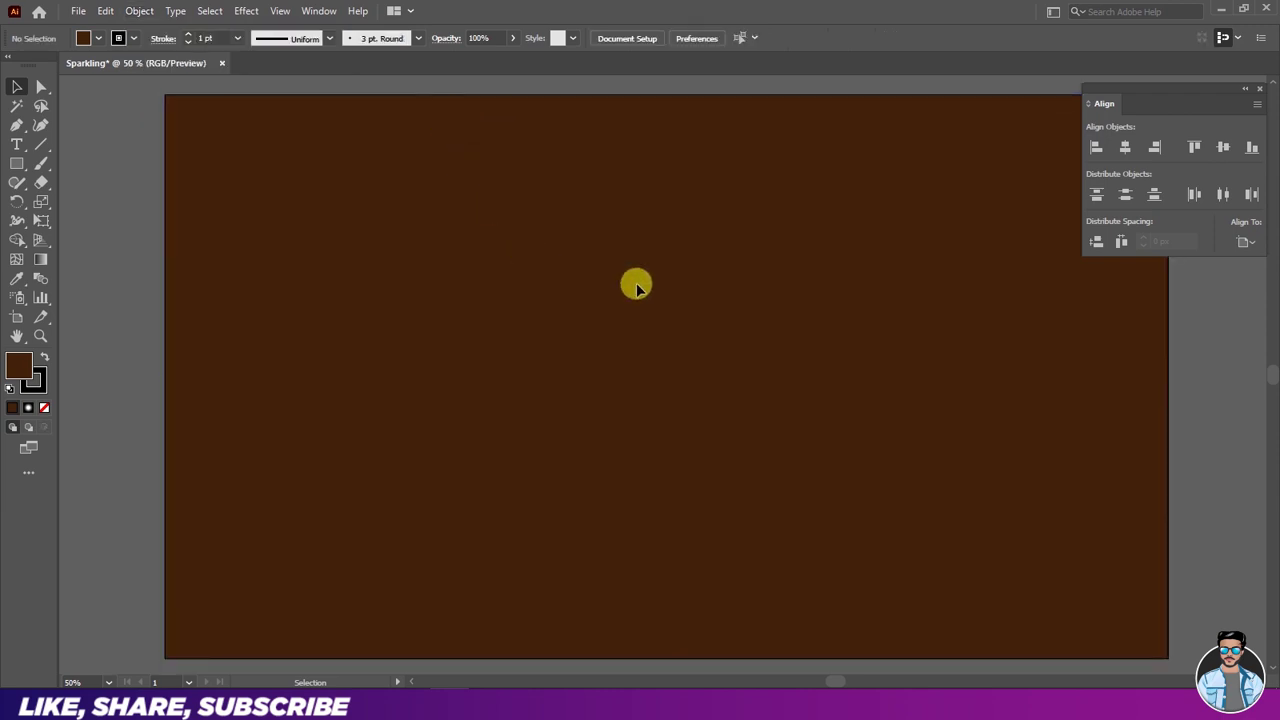
{"action": "left_click_drag", "start_coordinate": [577, 220], "coordinate": [676, 367]}
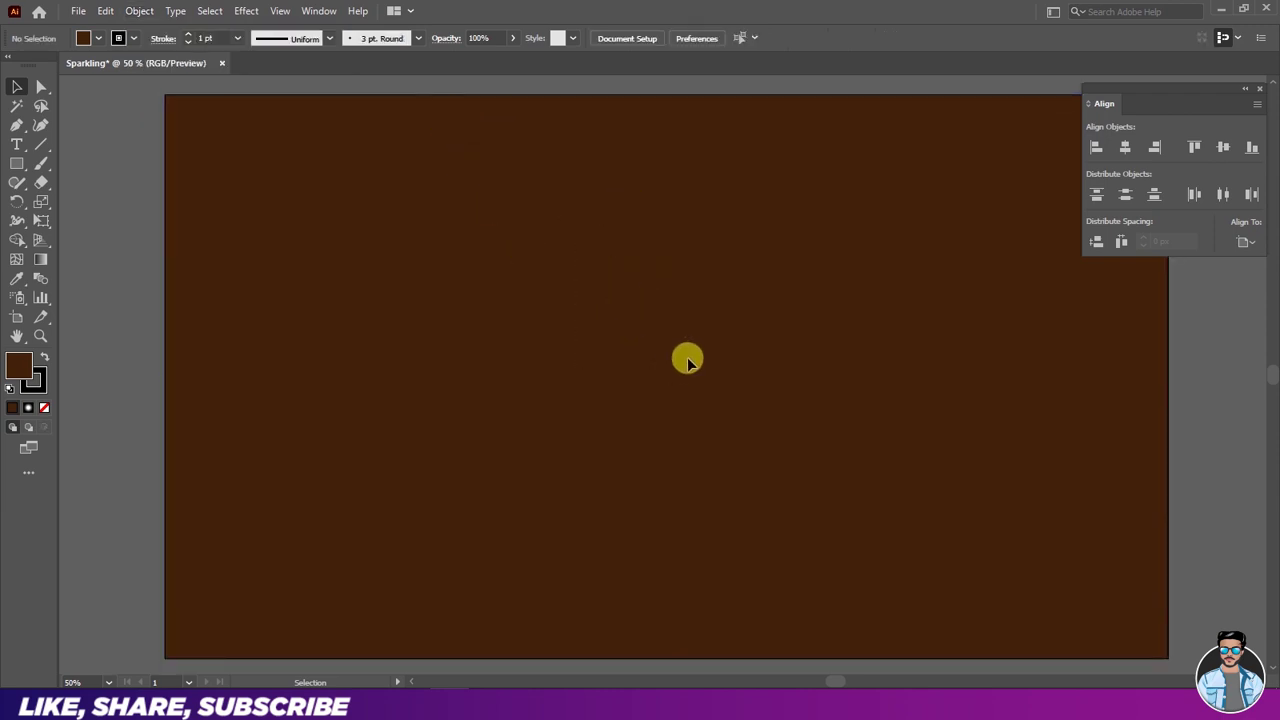
Draw a straight horizontal line with no fill and a black stroke near the middle of the artboard using the Line Segment tool
{"action": "left_click", "coordinate": [41, 150]}
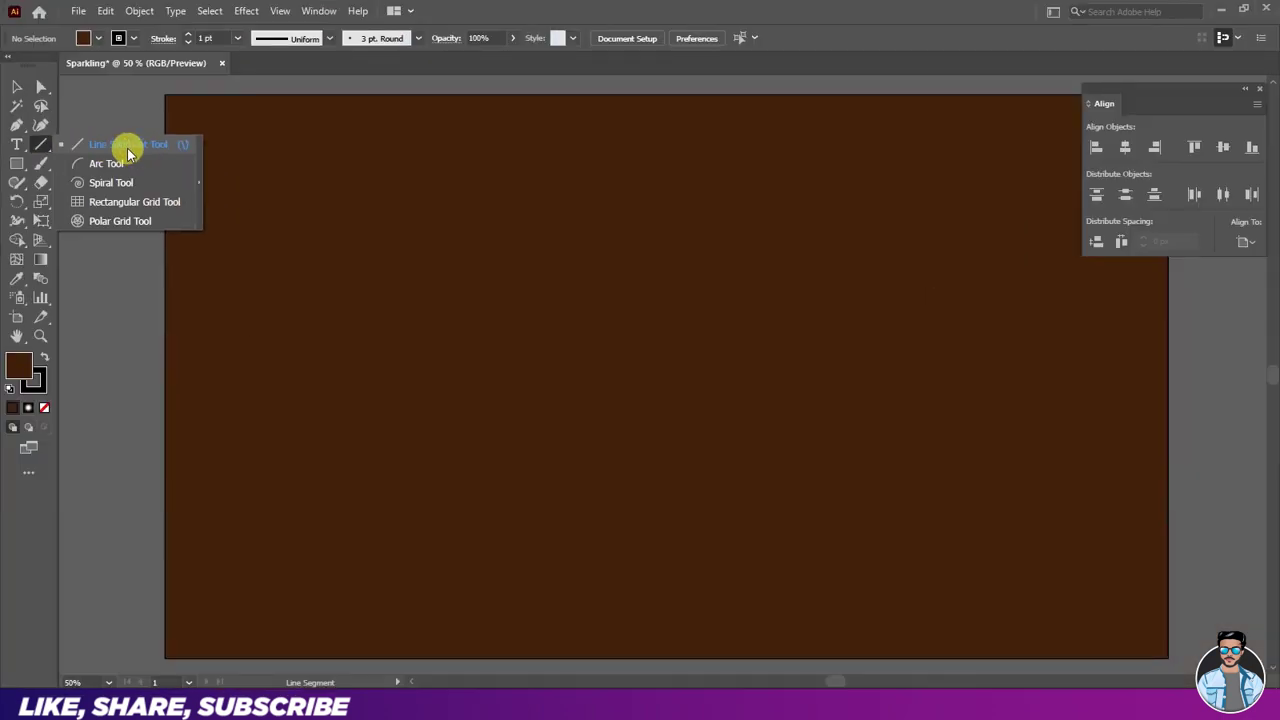
{"action": "left_click", "coordinate": [127, 152]}
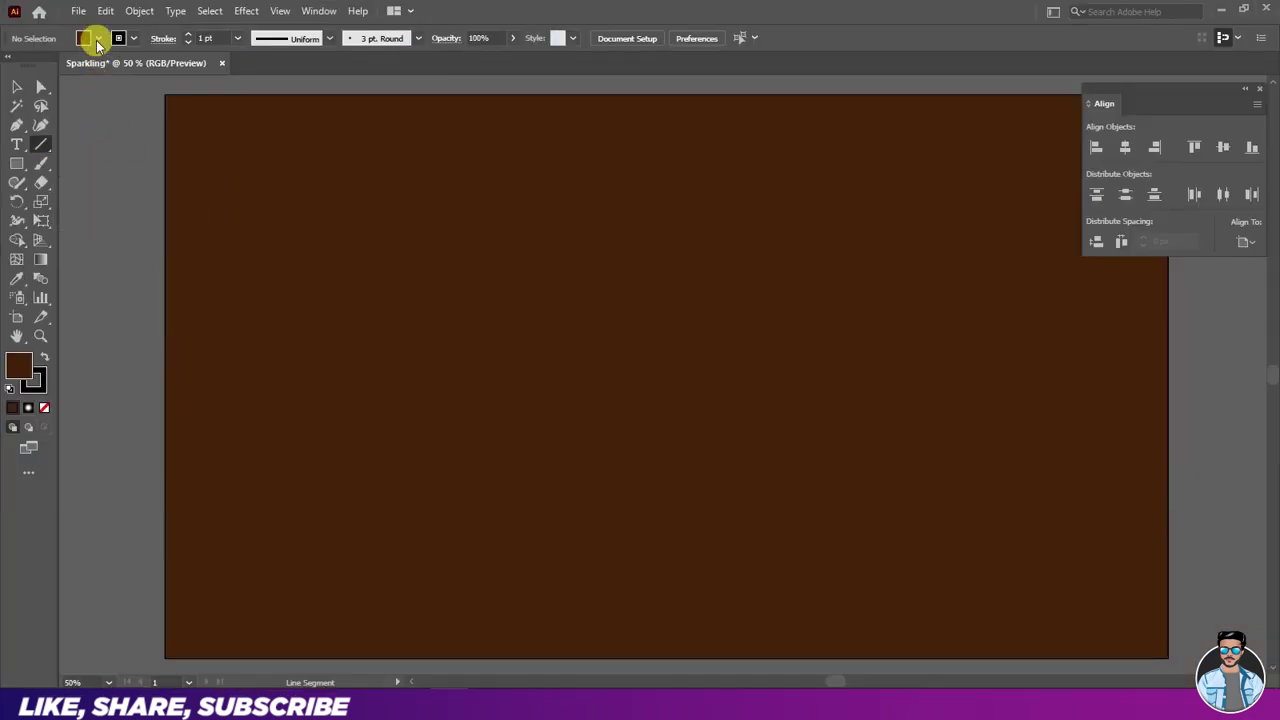
{"action": "left_click", "coordinate": [97, 40]}
{"action": "left_click", "coordinate": [10, 66]}
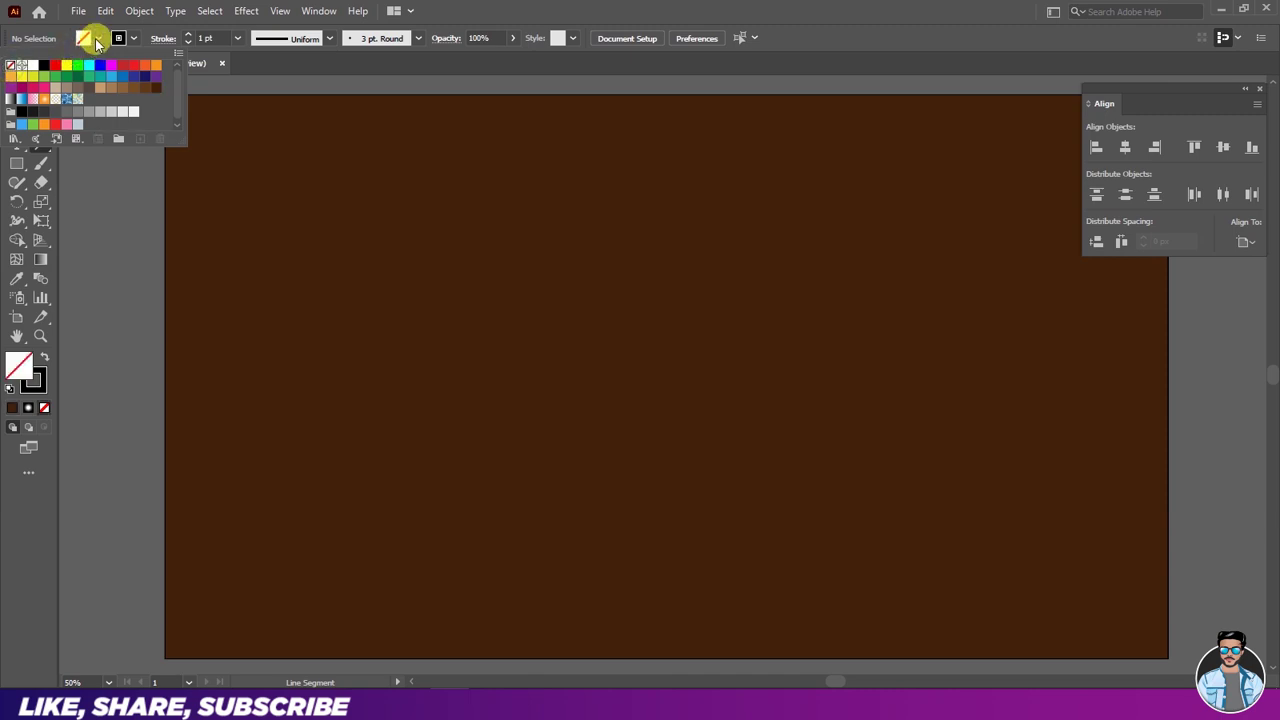
{"action": "left_click", "coordinate": [97, 42]}
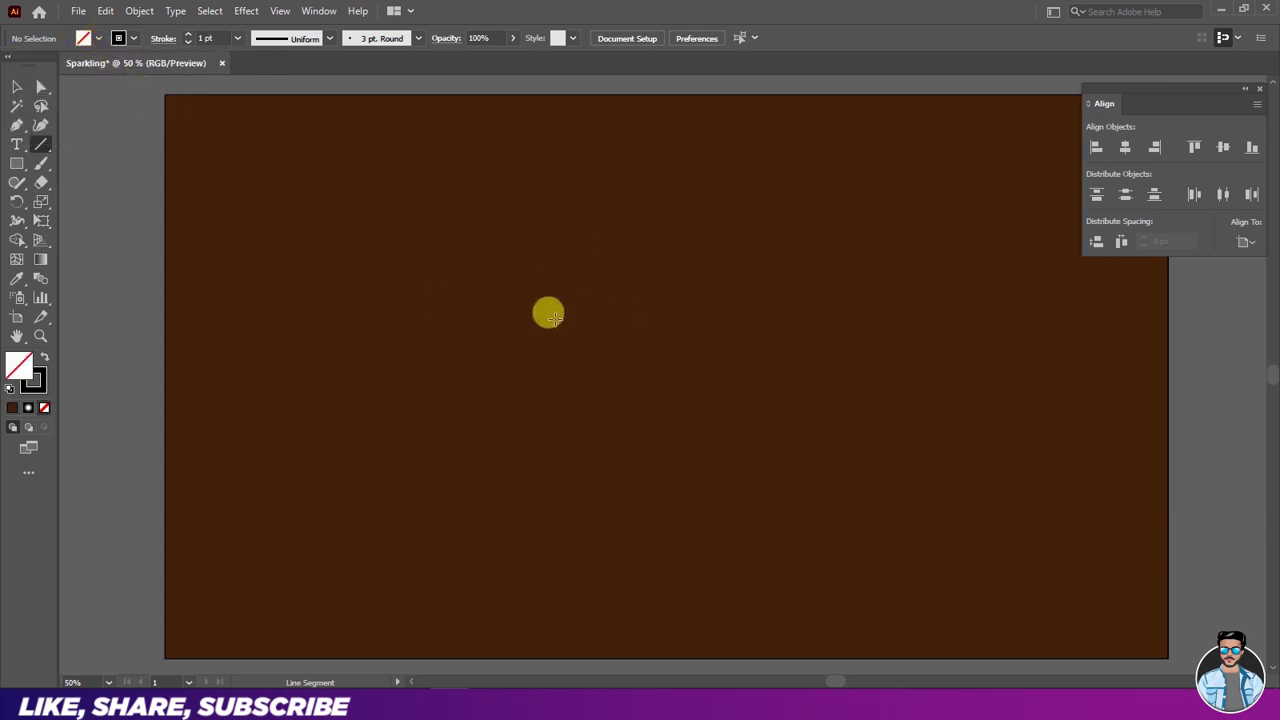
{"action": "left_click_drag", "start_coordinate": [421, 338], "coordinate": [787, 338]}
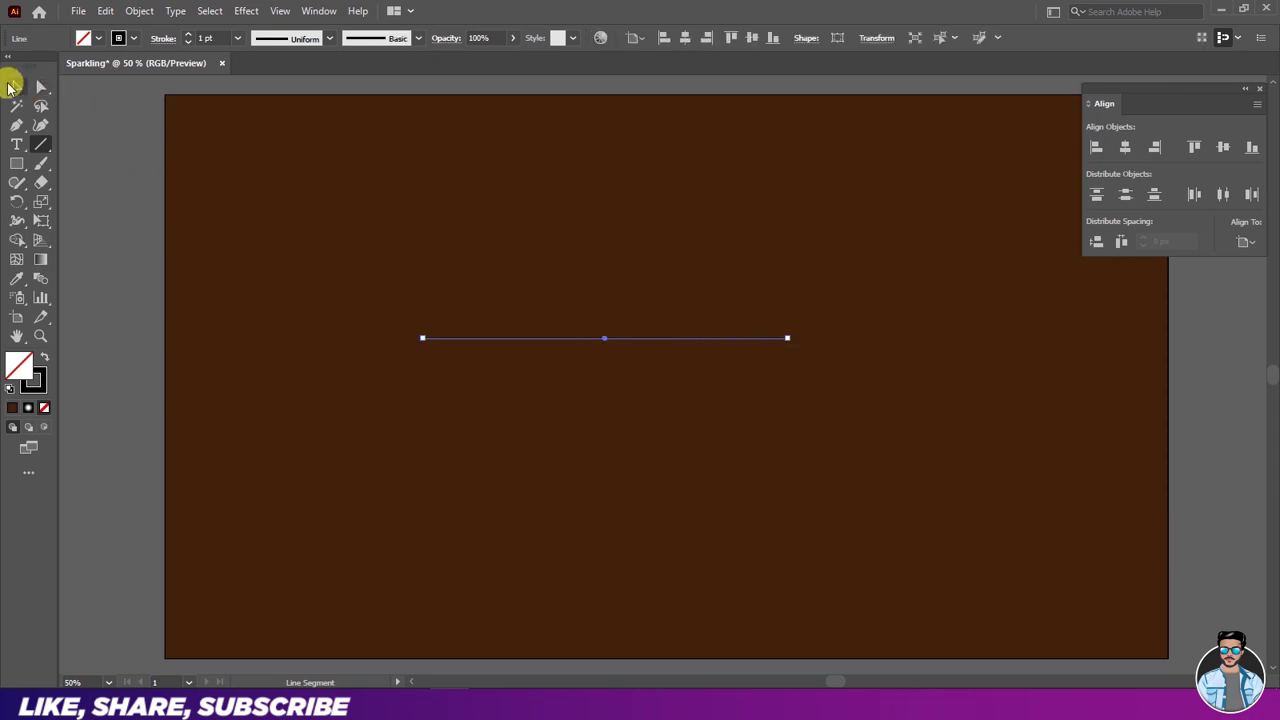
{"action": "left_click", "coordinate": [17, 87]}
{"action": "left_click", "coordinate": [218, 211]}
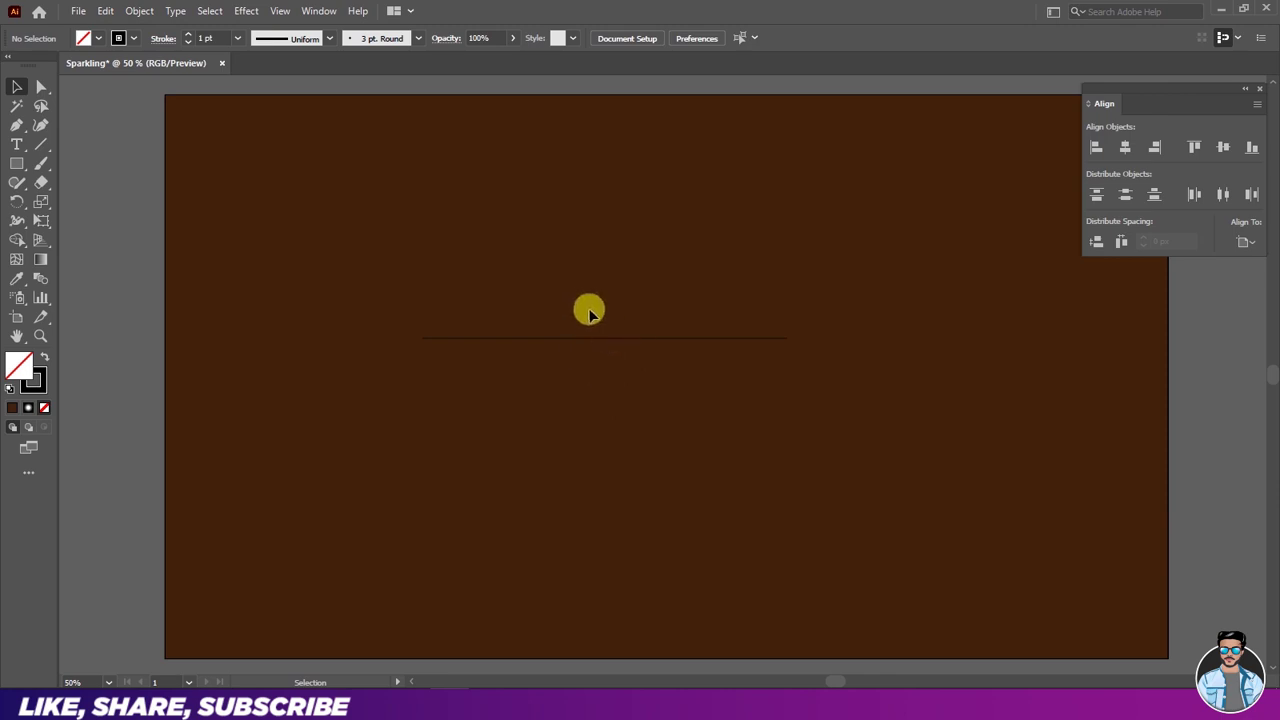
Apply Width Profile 1 to the horizontal line and set its stroke weight to 20 pt
{"action": "key", "text": "ctrl+a"}
{"action": "scroll", "coordinate": [652, 335], "scroll_direction": "up", "scroll_amount": 1}
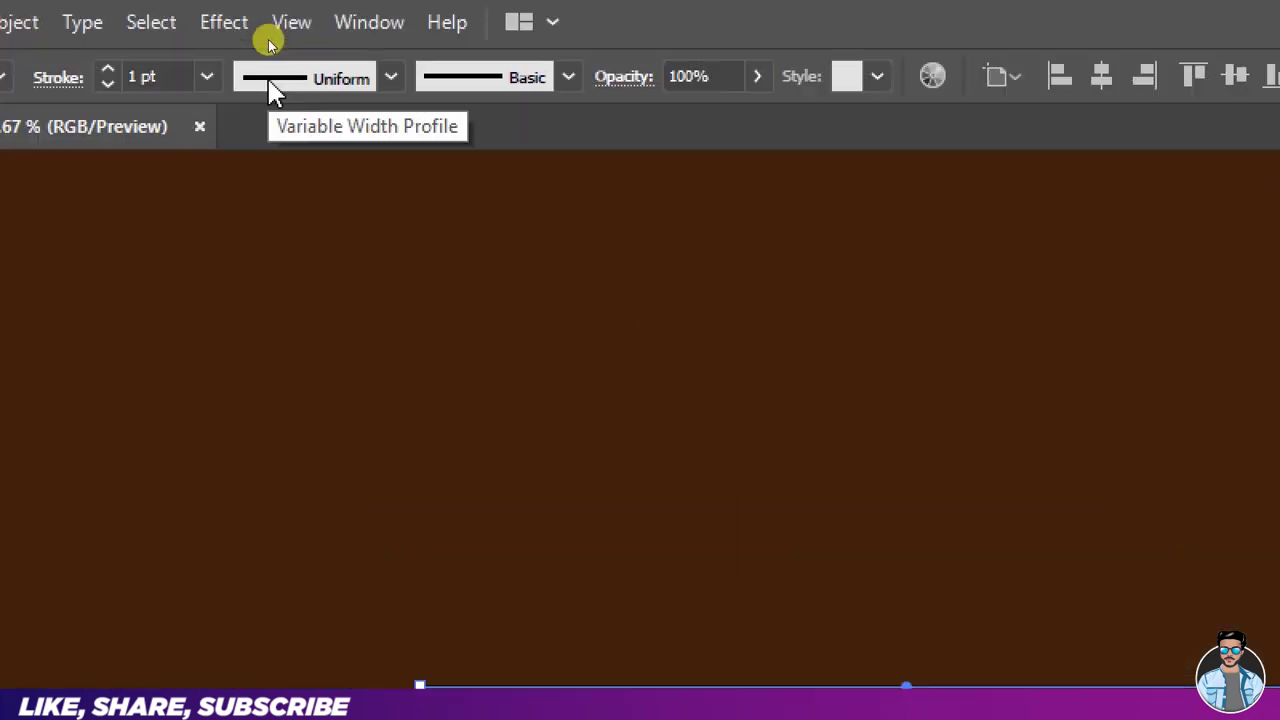
{"action": "left_click", "coordinate": [270, 82]}
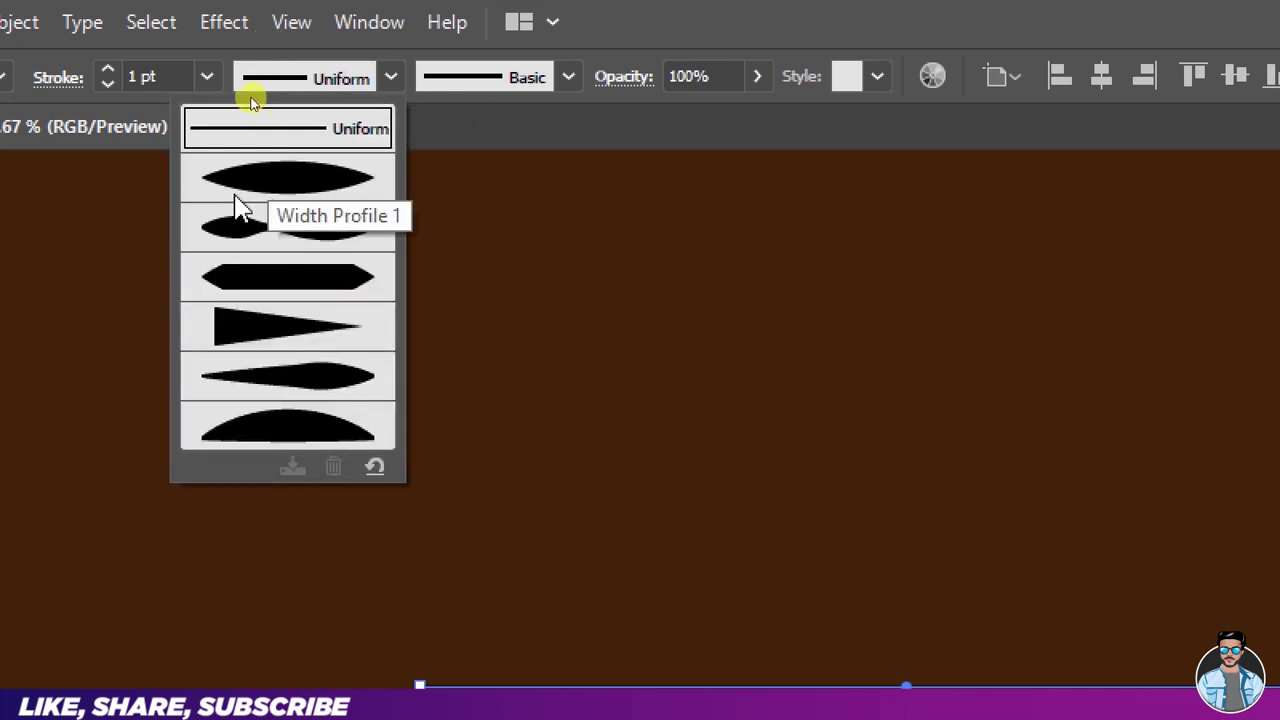
{"action": "left_click", "coordinate": [288, 205]}
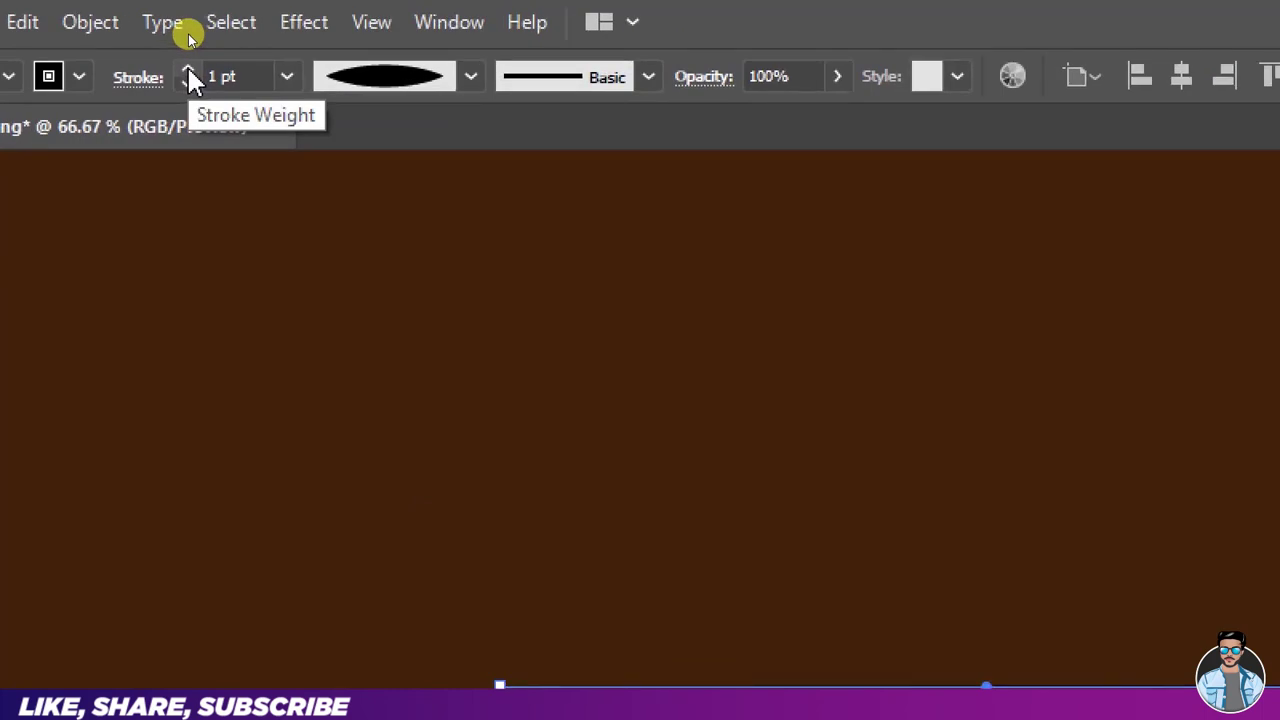
{"action": "left_click_drag", "start_coordinate": [187, 68], "coordinate": [187, 68]}
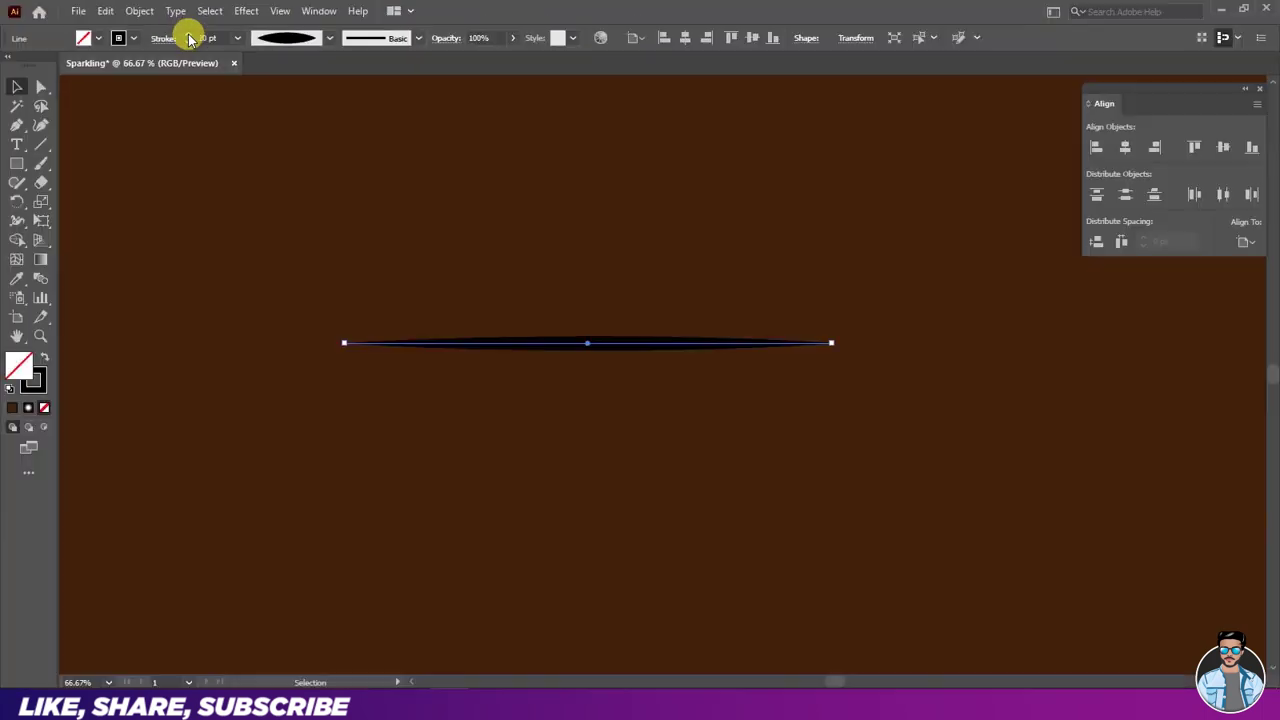
{"action": "left_click", "coordinate": [543, 361]}
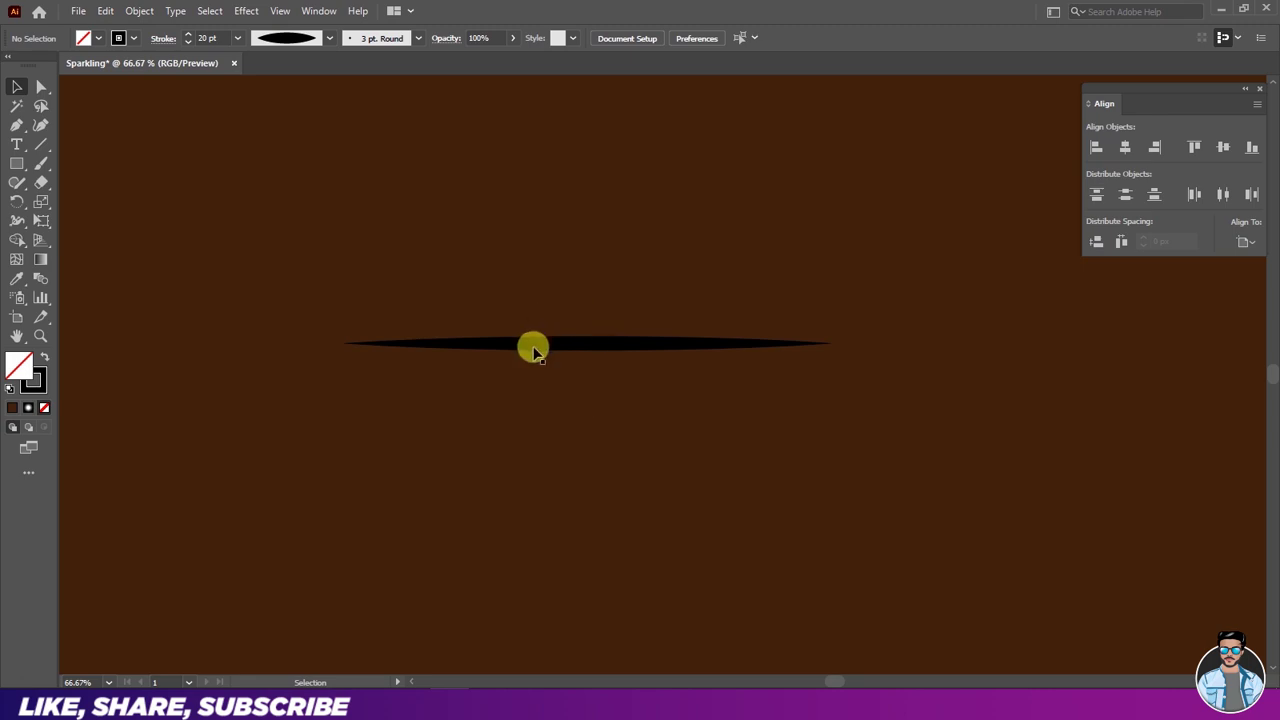
Paste a copy of the tapered line in front and rotate it 90° about its centre to form a cross
{"action": "left_click", "coordinate": [590, 350]}
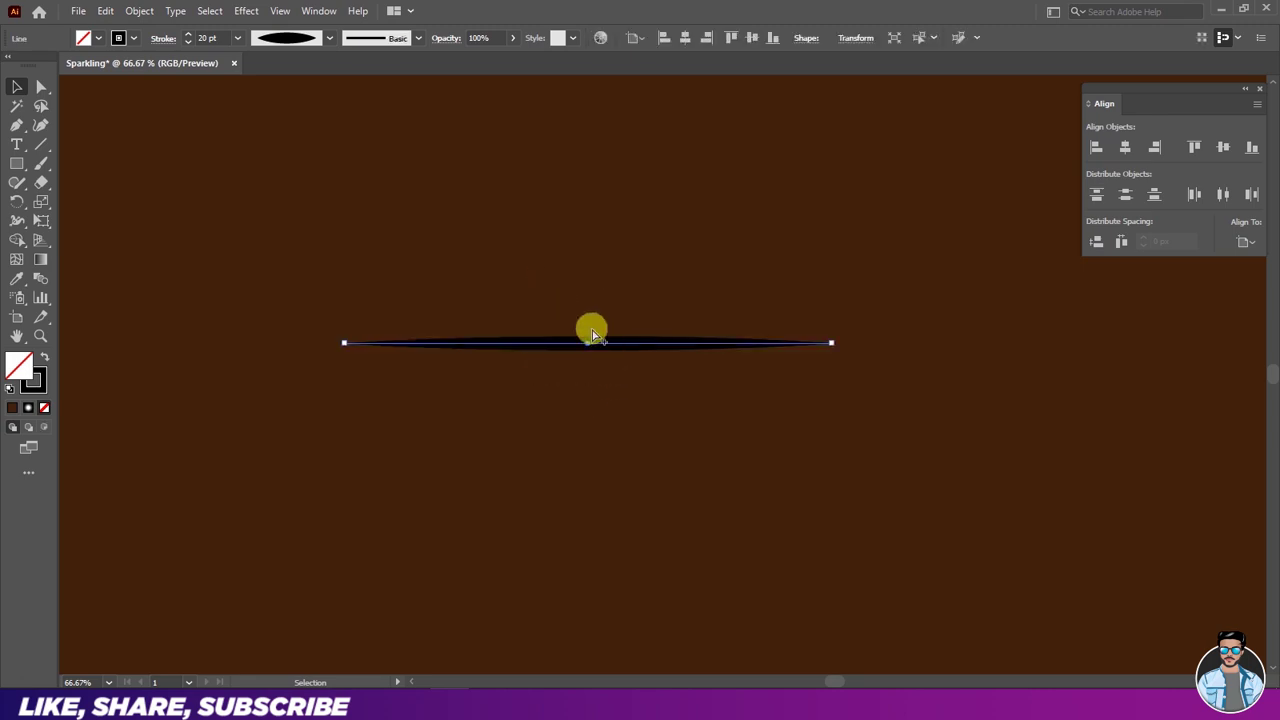
{"action": "scroll", "coordinate": [592, 330], "scroll_direction": "up", "scroll_amount": 1}
{"action": "scroll", "coordinate": [602, 328], "scroll_direction": "down", "scroll_amount": 1}
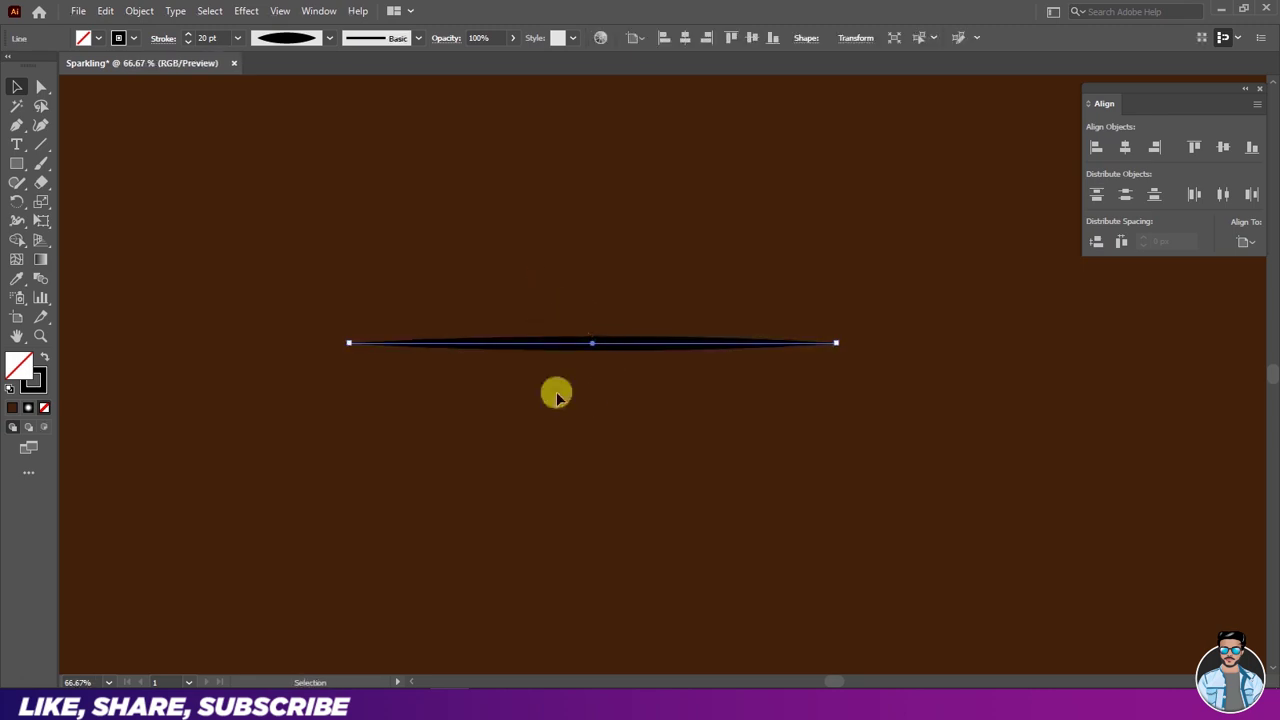
{"action": "left_click", "coordinate": [105, 11]}
{"action": "left_click", "coordinate": [115, 88]}
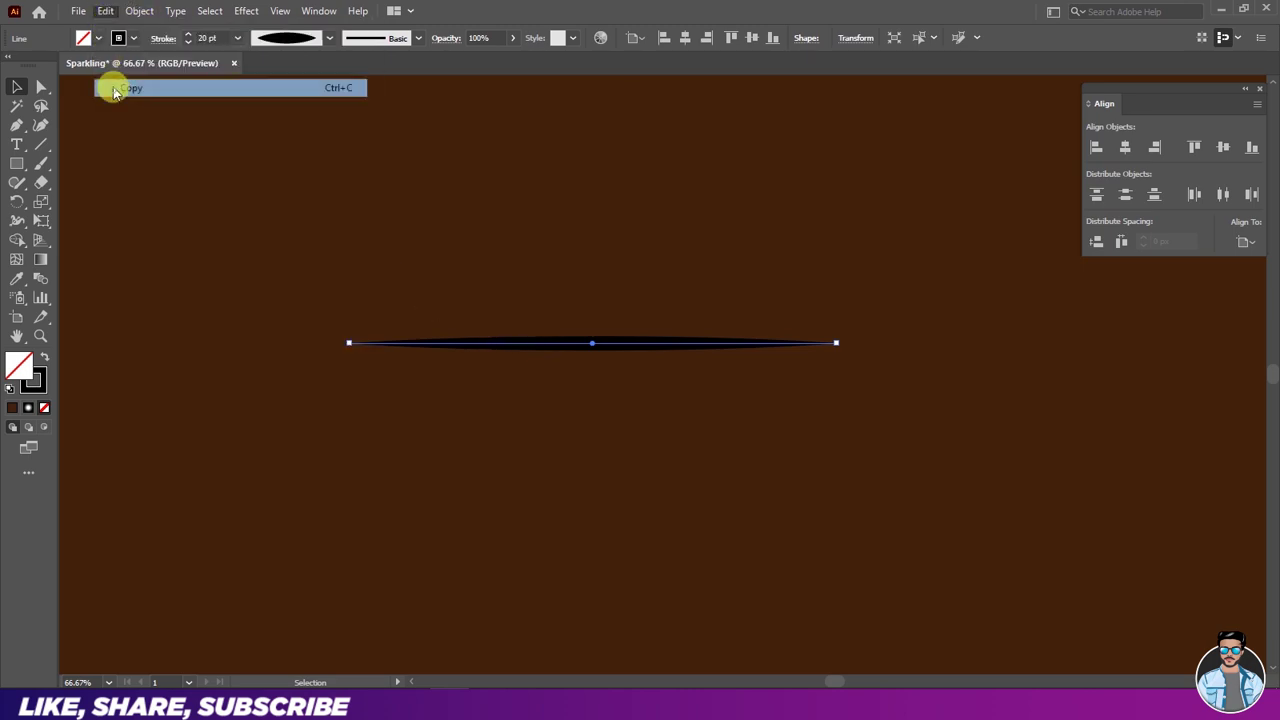
{"action": "left_click", "coordinate": [105, 11]}
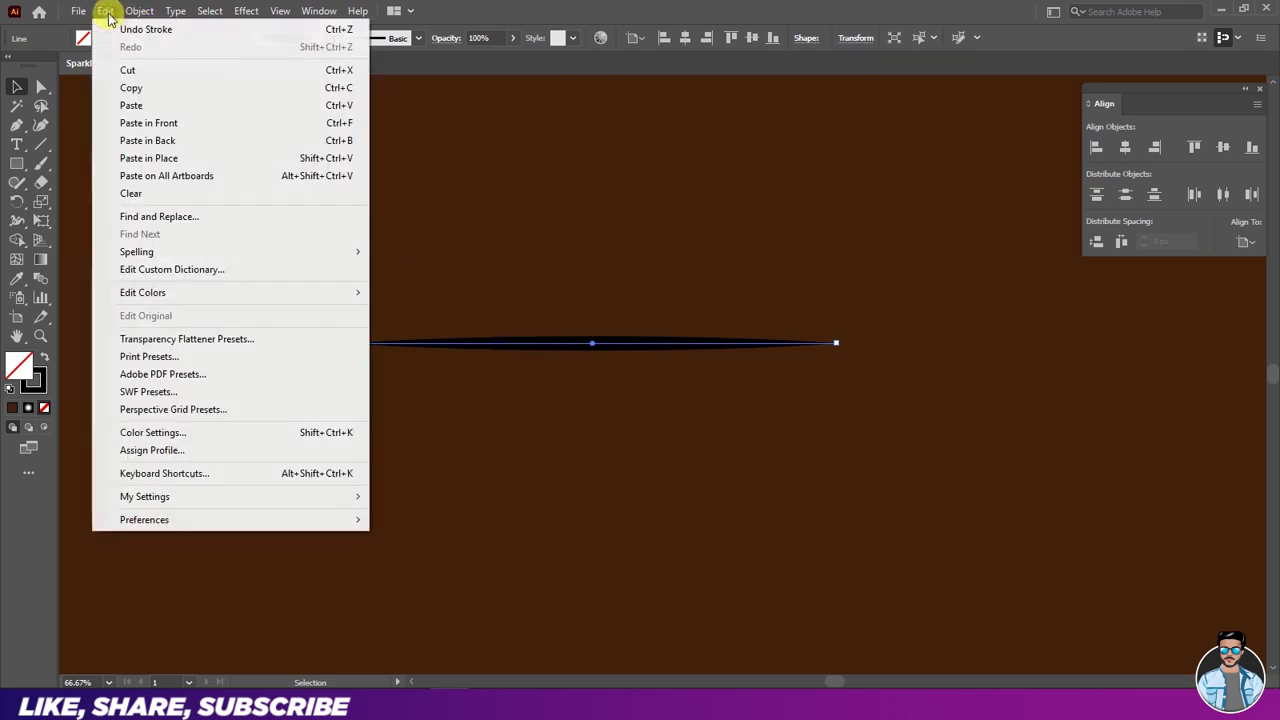
{"action": "left_click", "coordinate": [107, 123]}
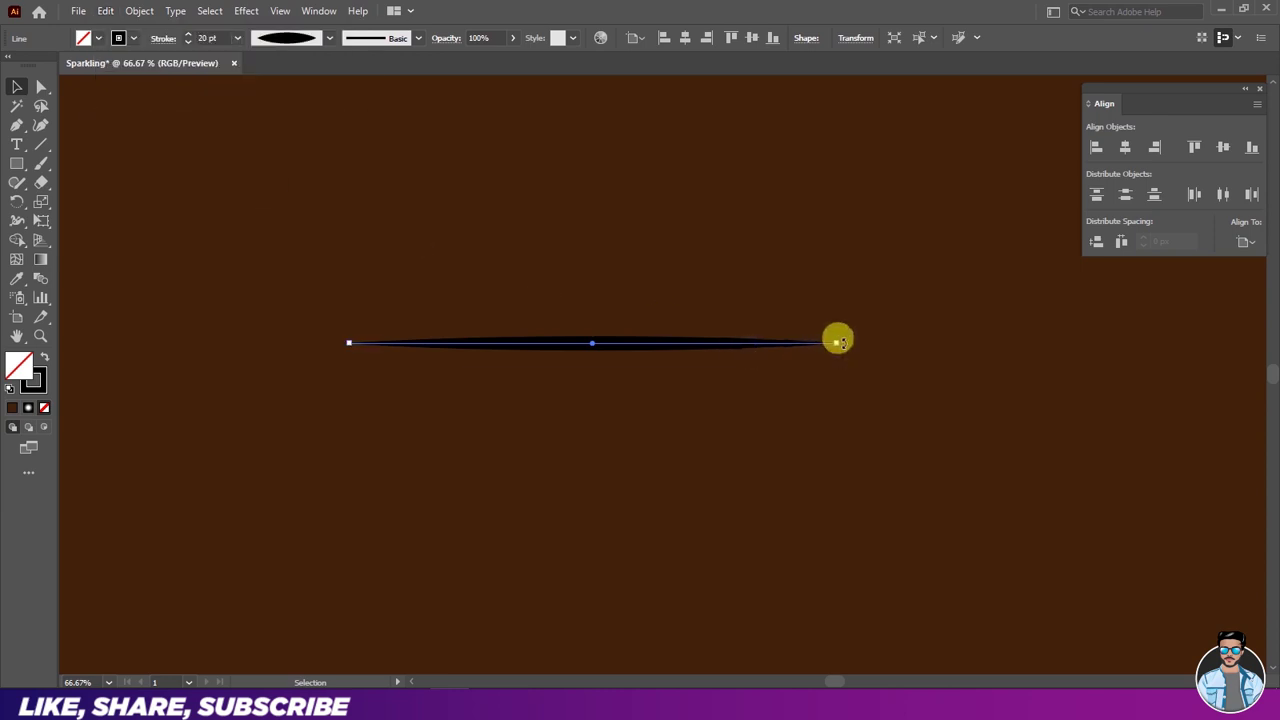
{"action": "left_click_drag", "start_coordinate": [843, 345], "coordinate": [591, 591]}
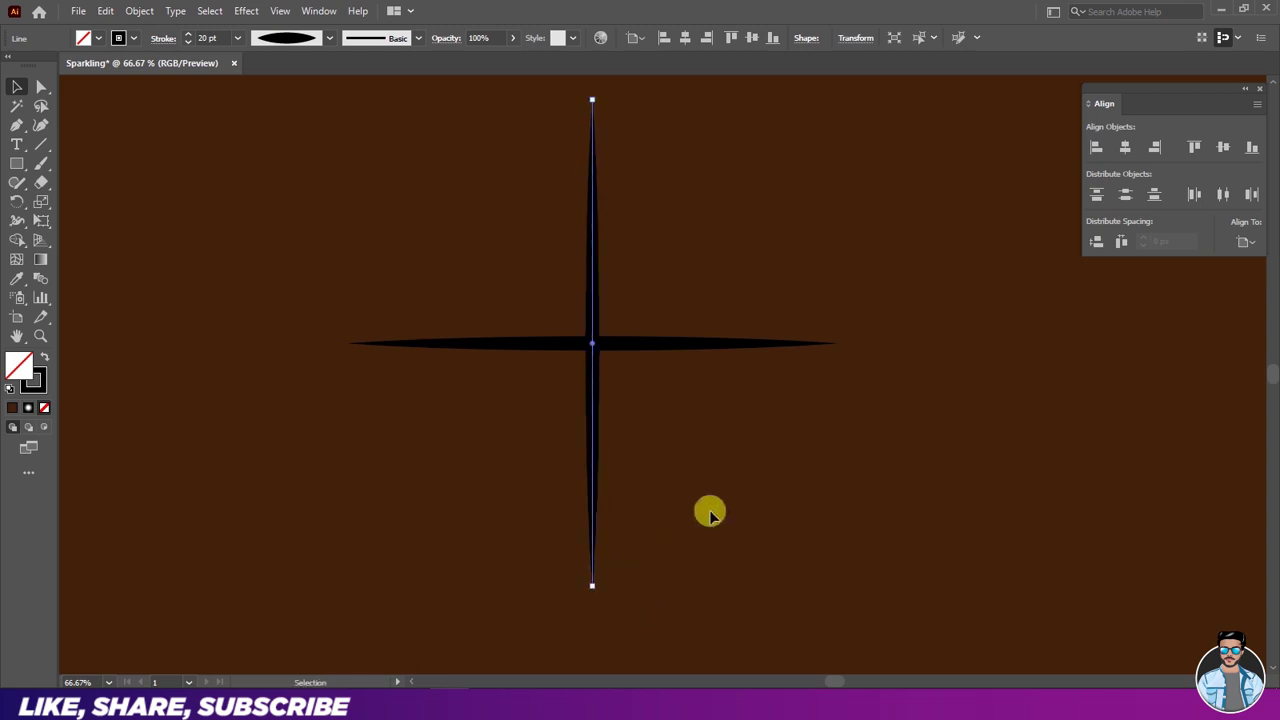
{"action": "left_click", "coordinate": [710, 502]}
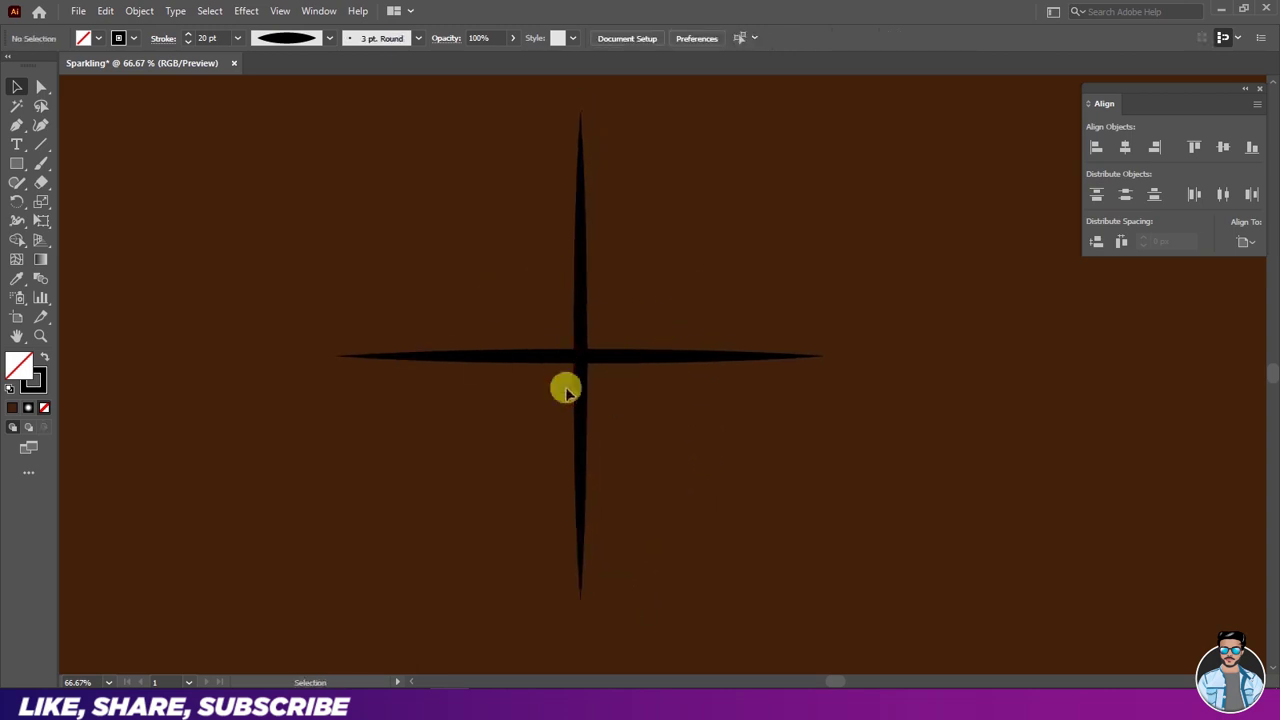
Expand the appearance of both crossed lines into filled shapes
{"action": "left_click_drag", "start_coordinate": [500, 278], "coordinate": [634, 413]}
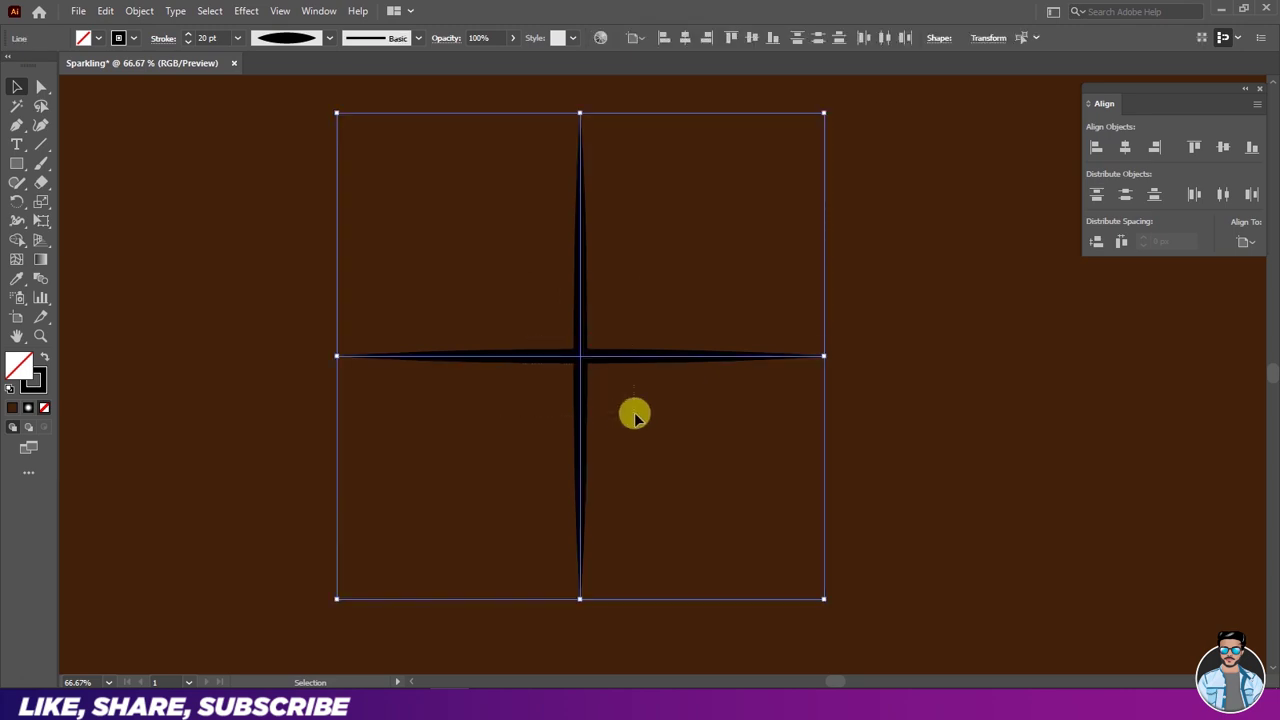
{"action": "left_click", "coordinate": [139, 11]}
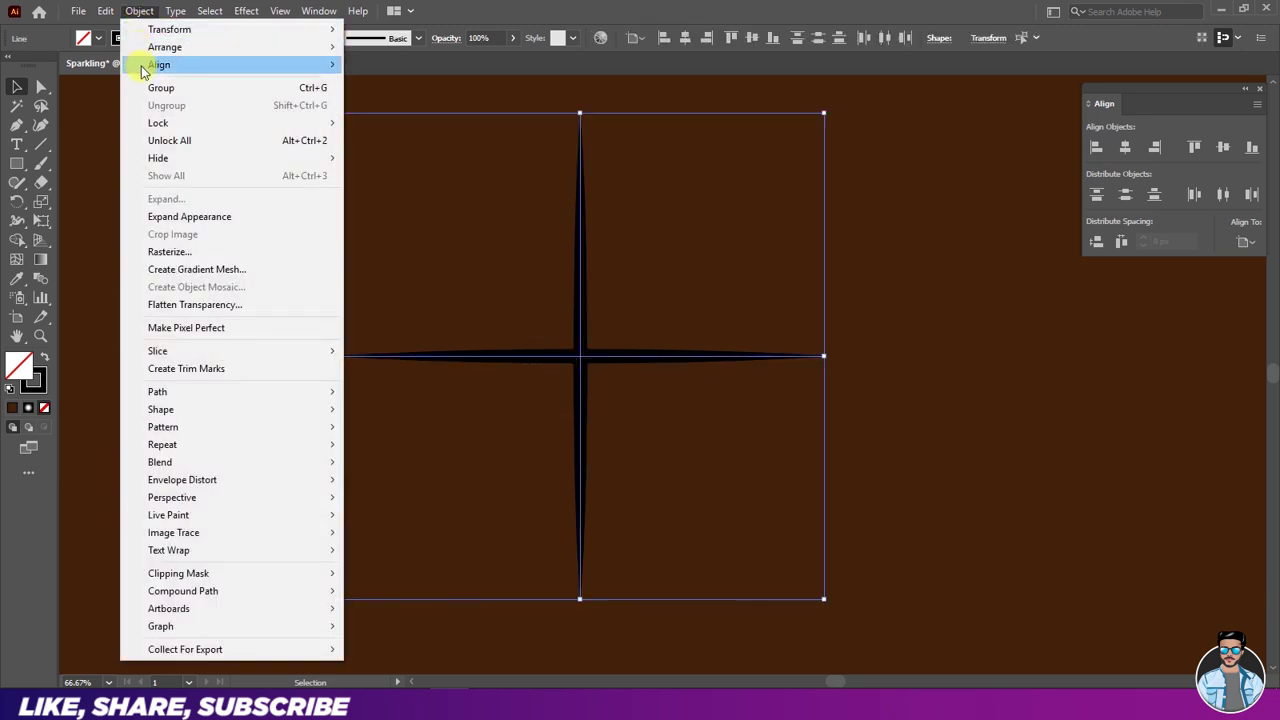
{"action": "left_click", "coordinate": [187, 222]}
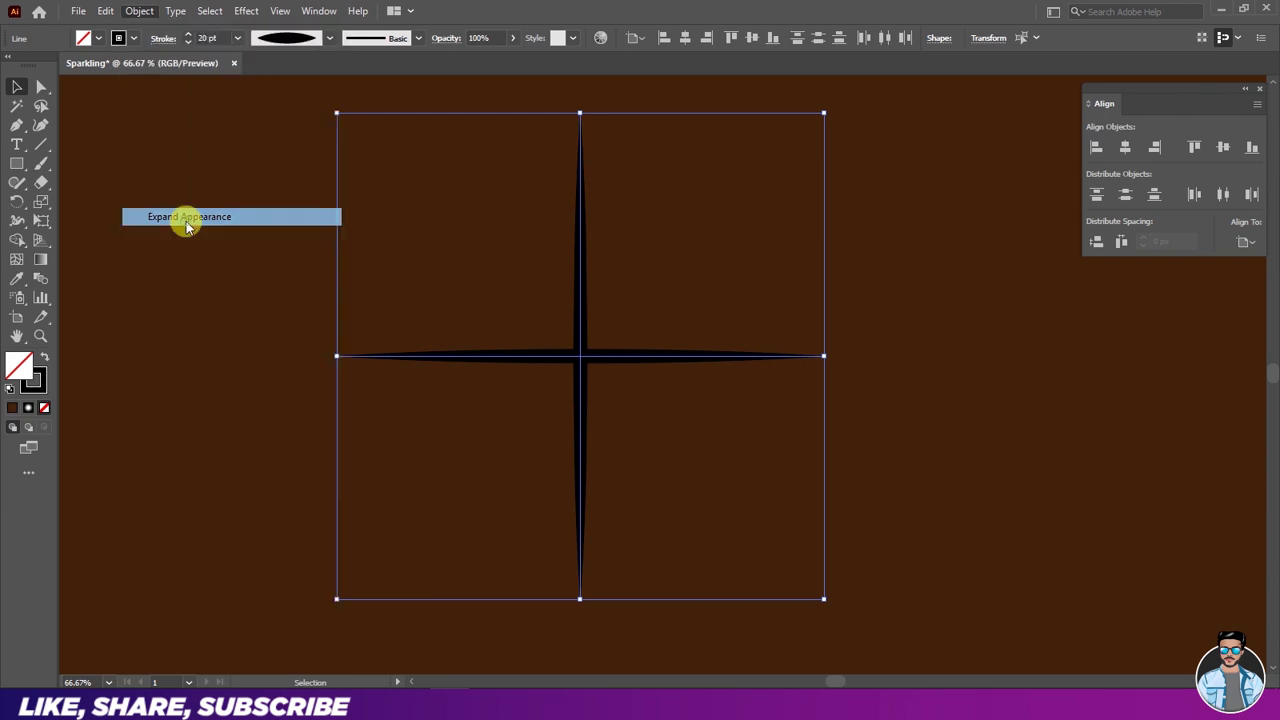
Apply a Gaussian Blur with a radius of 4 pixels to the two crossed shapes
{"action": "left_click", "coordinate": [246, 12]}
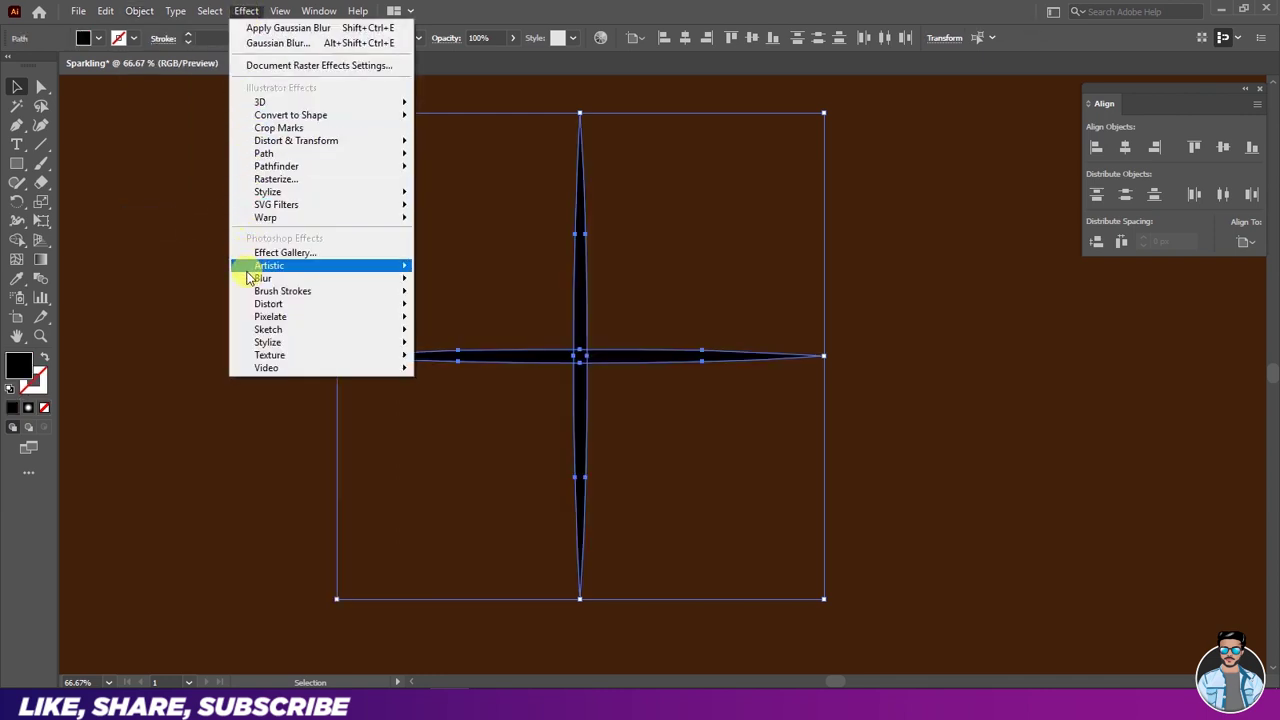
{"action": "mouse_move", "coordinate": [248, 284]}
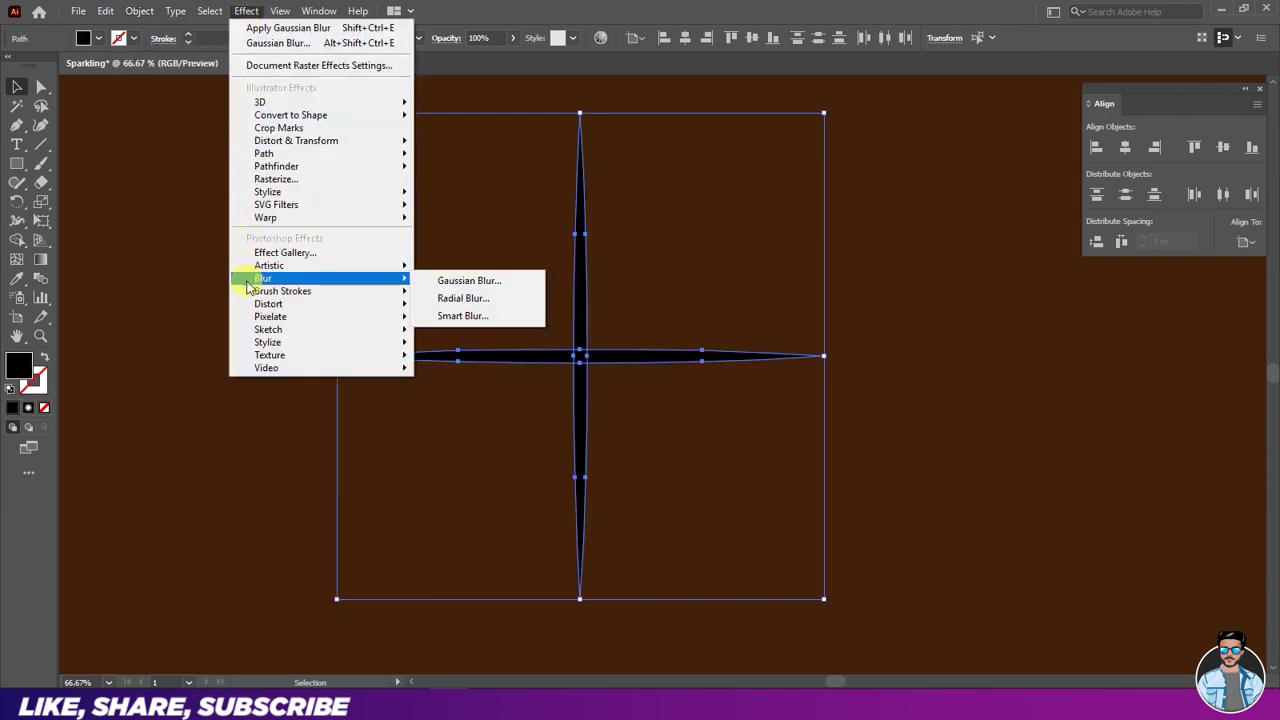
{"action": "left_click", "coordinate": [465, 284]}
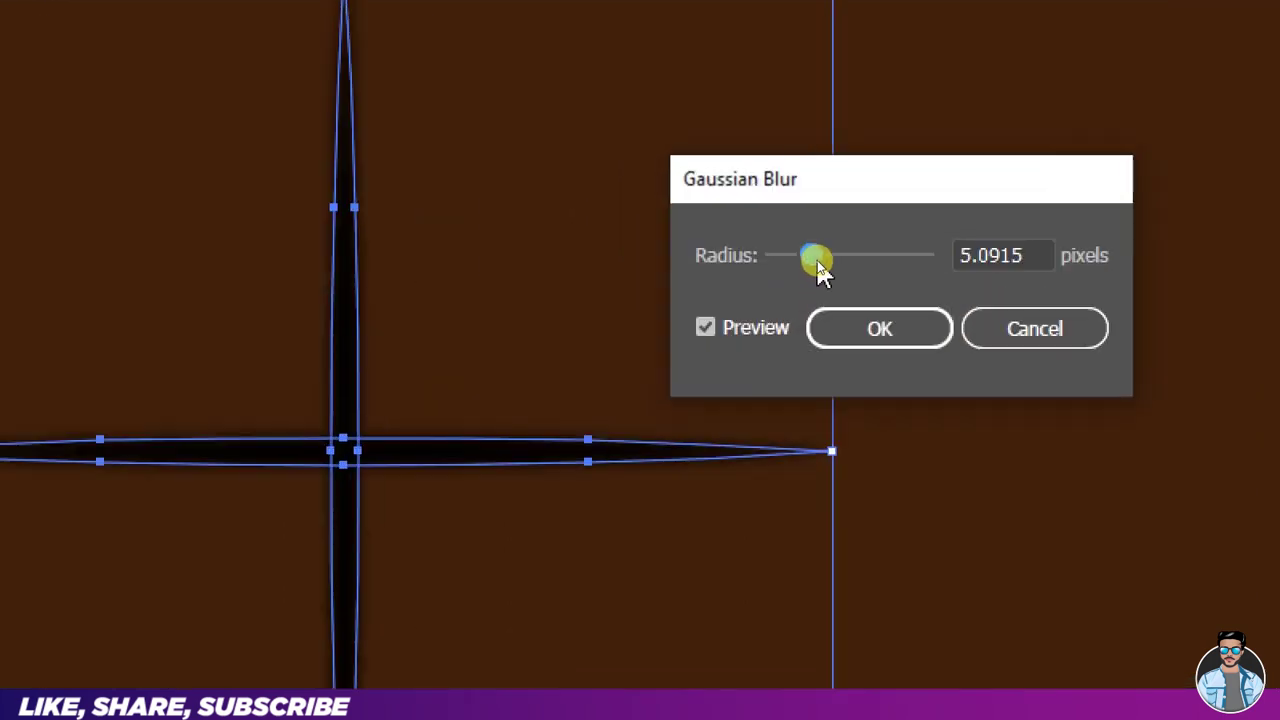
{"action": "left_click_drag", "start_coordinate": [816, 260], "coordinate": [814, 268]}
{"action": "left_click_drag", "start_coordinate": [1022, 256], "coordinate": [993, 257]}
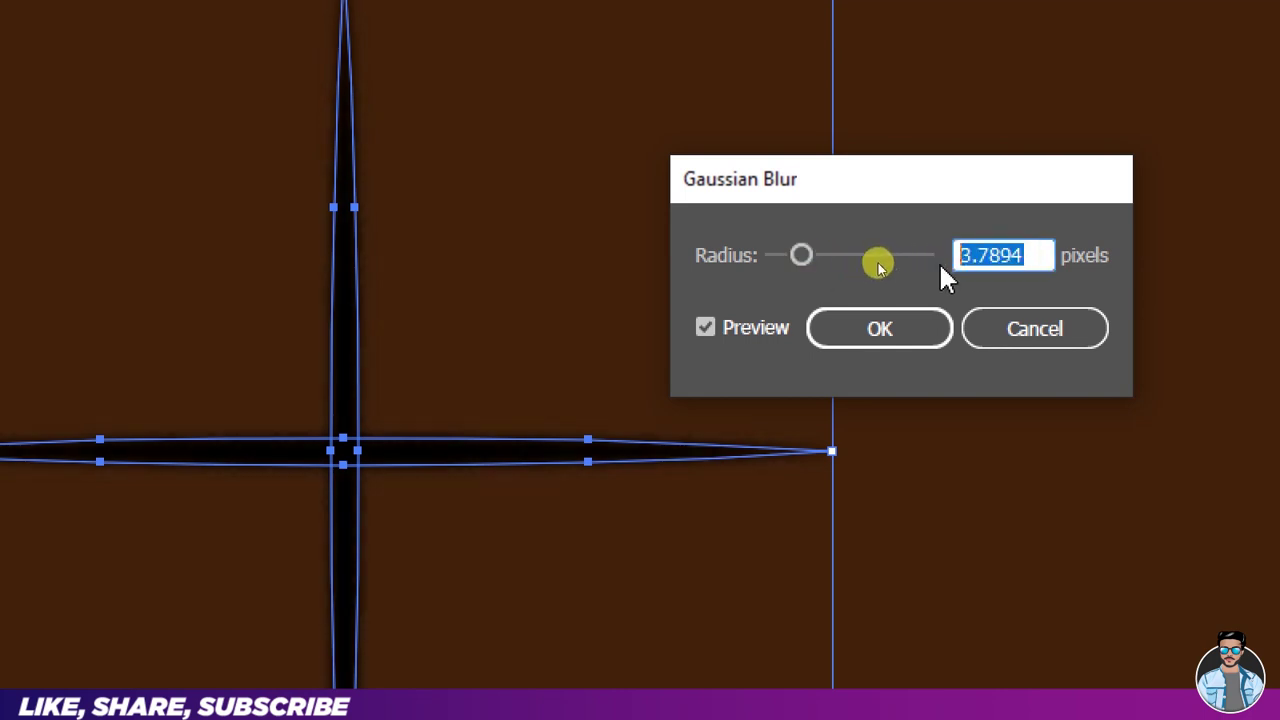
{"action": "type", "text": "4"}
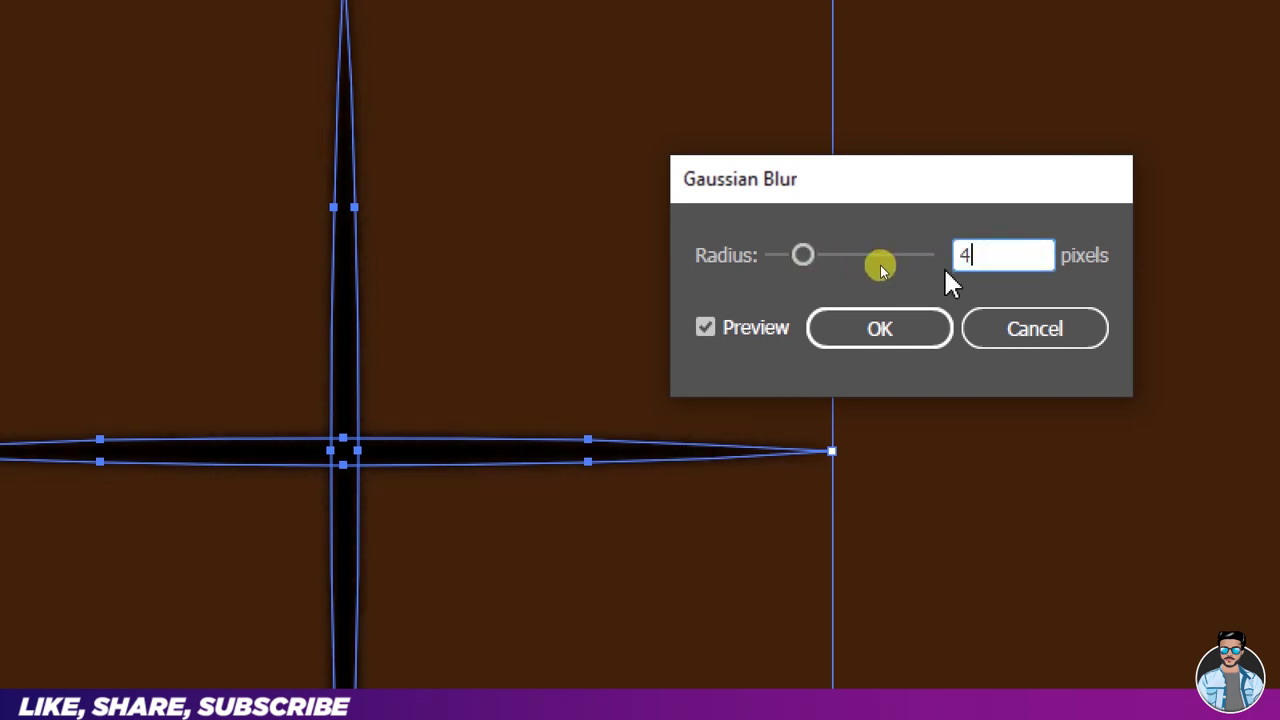
{"action": "left_click", "coordinate": [875, 335]}
{"action": "left_click", "coordinate": [347, 316]}
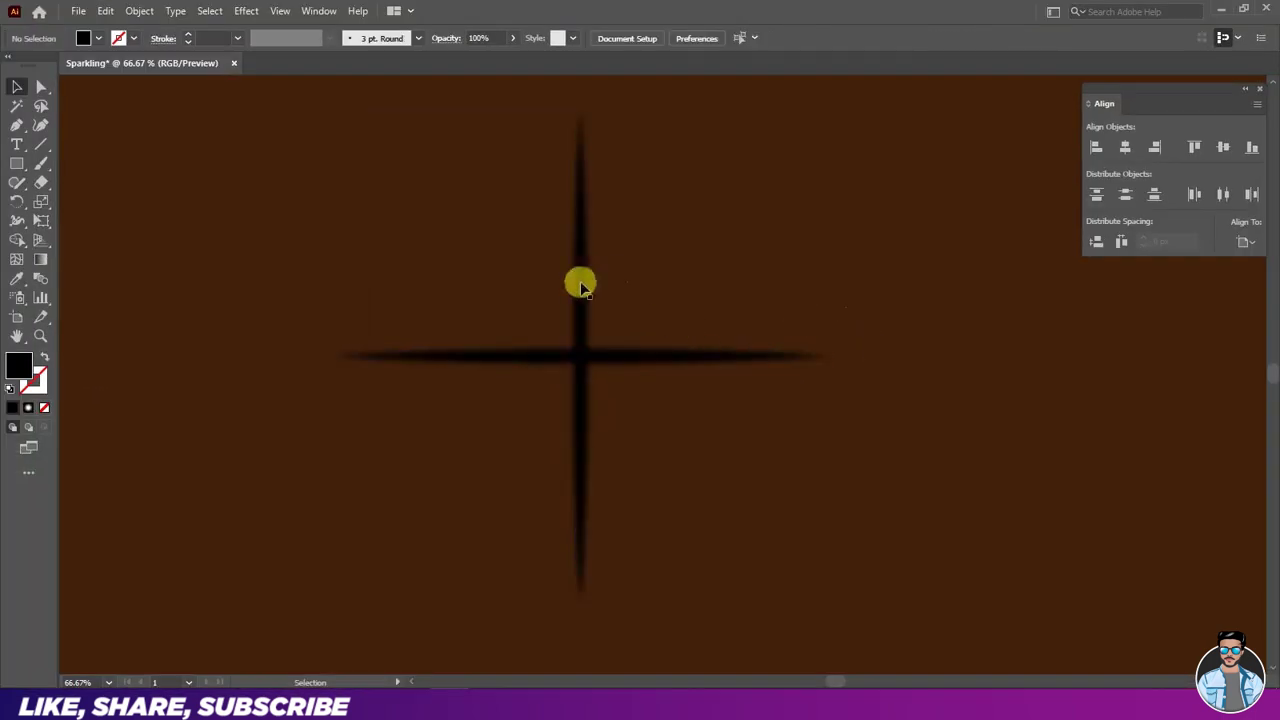
Copy both blurred tapered shapes of the cross and paste the copy in front
{"action": "left_click_drag", "start_coordinate": [509, 294], "coordinate": [633, 408]}
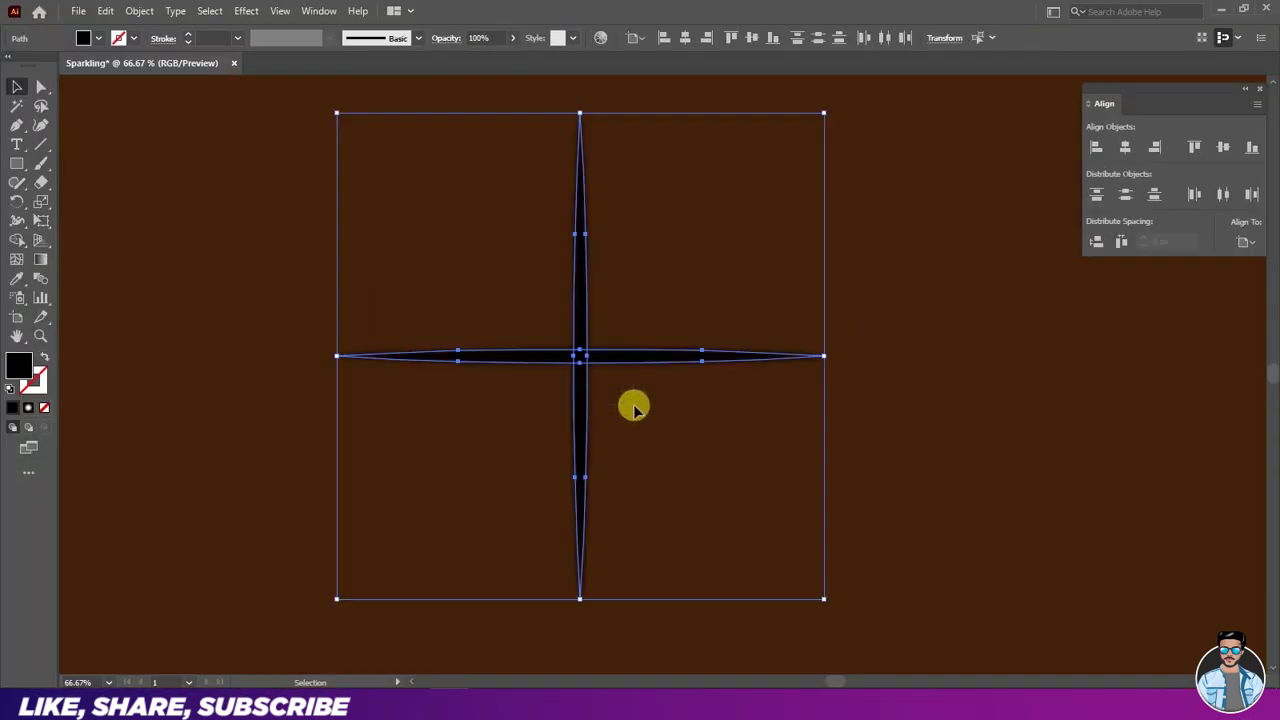
{"action": "left_click", "coordinate": [106, 11]}
{"action": "left_click", "coordinate": [110, 90]}
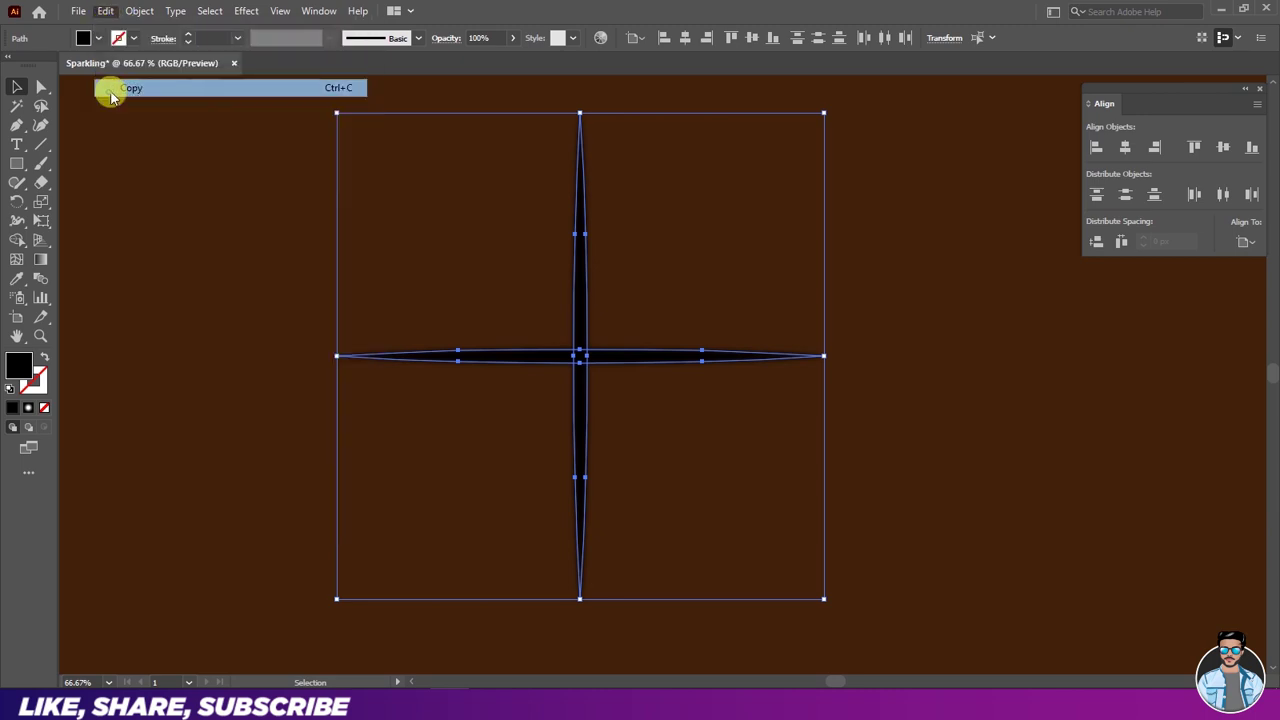
{"action": "left_click", "coordinate": [106, 11]}
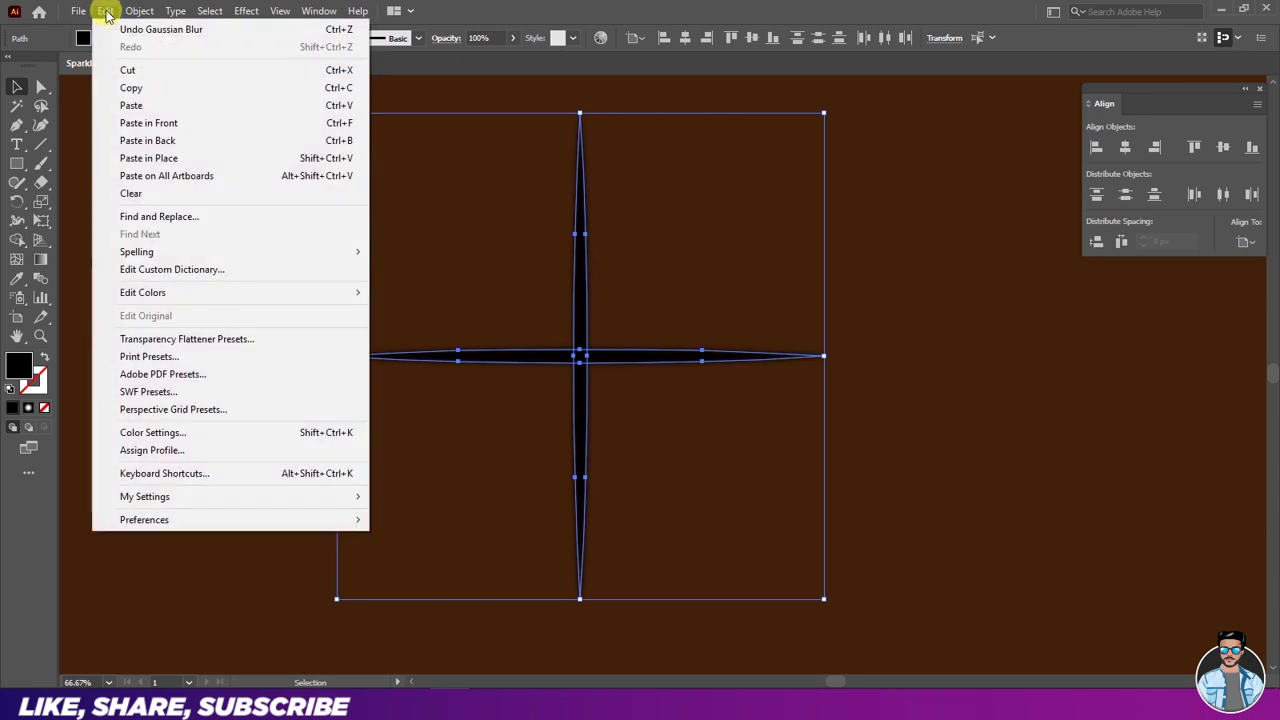
{"action": "left_click", "coordinate": [113, 126]}
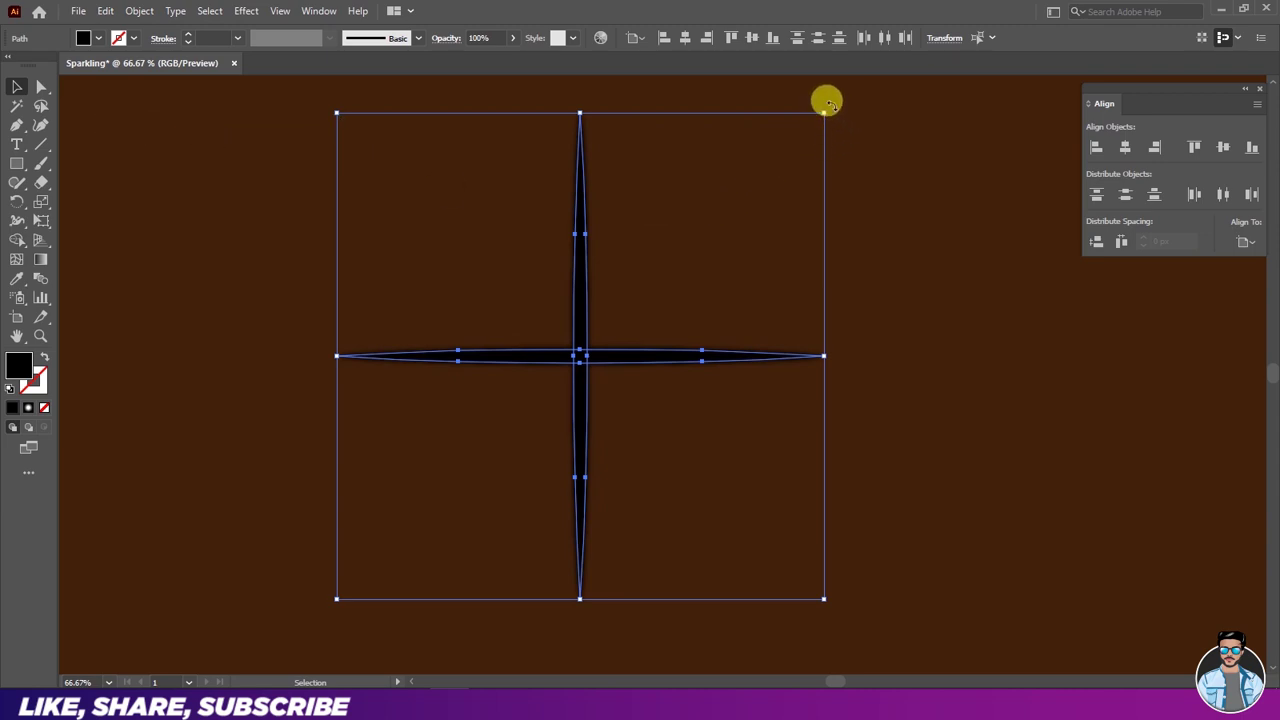
Rotate the pasted cross 45° and scale it down about its centre to form shorter diagonal rays
{"action": "left_click_drag", "start_coordinate": [828, 104], "coordinate": [933, 335]}
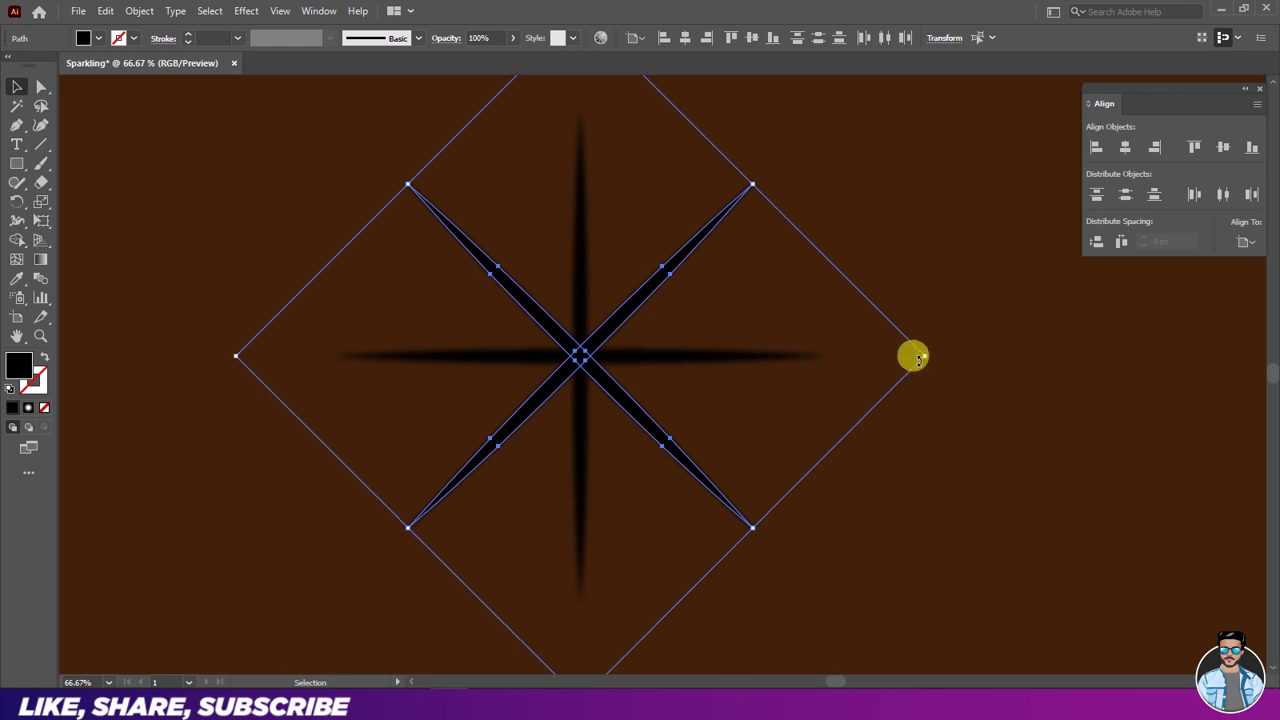
{"action": "left_click_drag", "start_coordinate": [920, 354], "coordinate": [823, 378]}
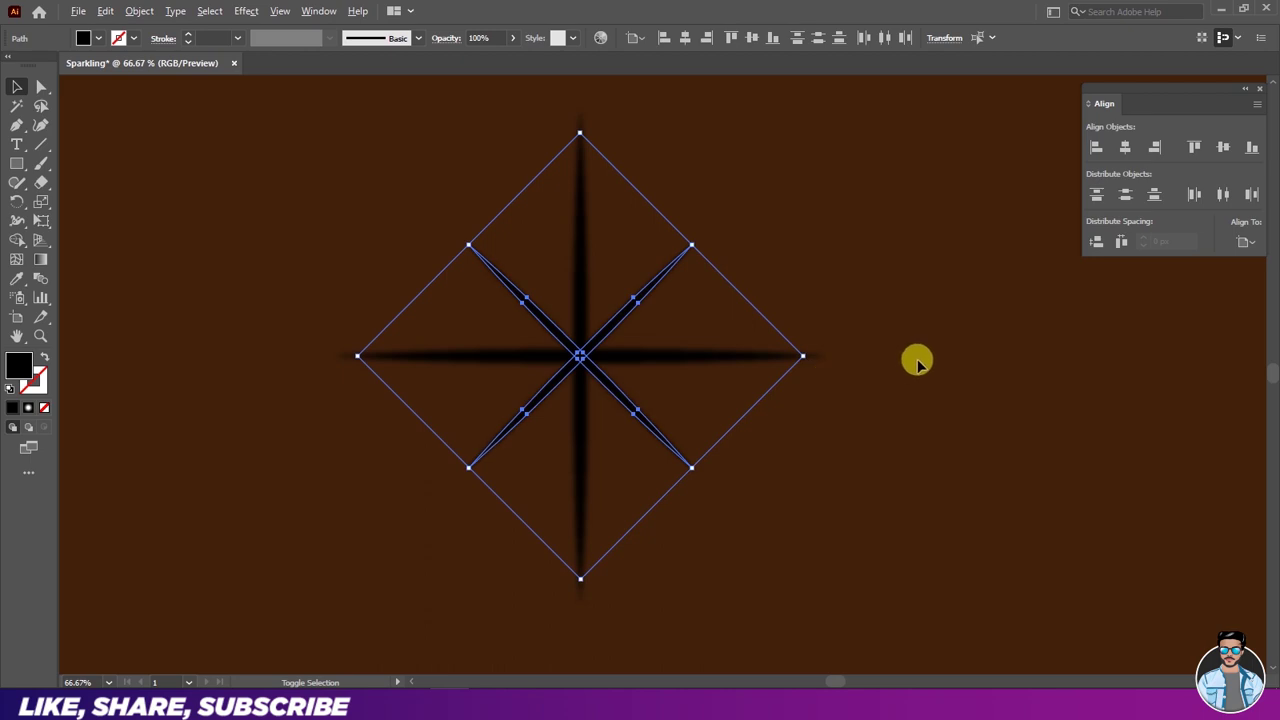
{"action": "left_click", "coordinate": [880, 366]}
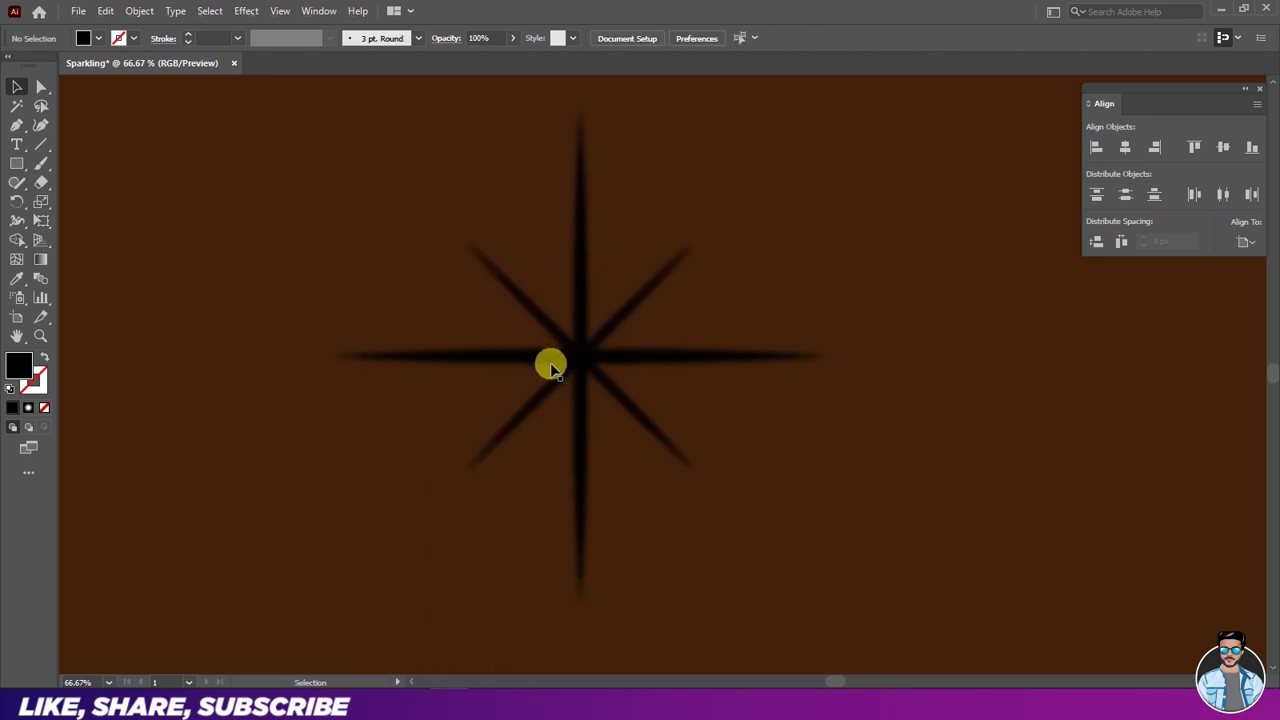
Draw a circle about 246 px in diameter centred on the crossing point of the rays
{"action": "left_click", "coordinate": [15, 166]}
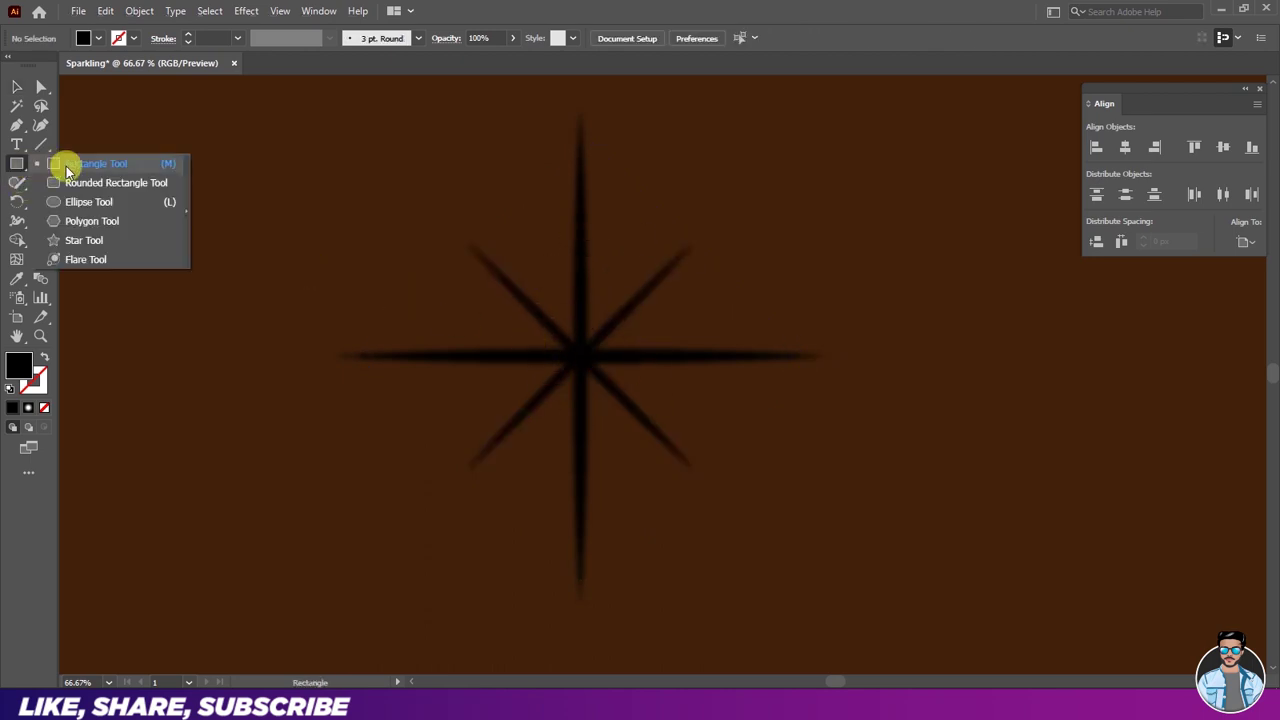
{"action": "left_click", "coordinate": [80, 203]}
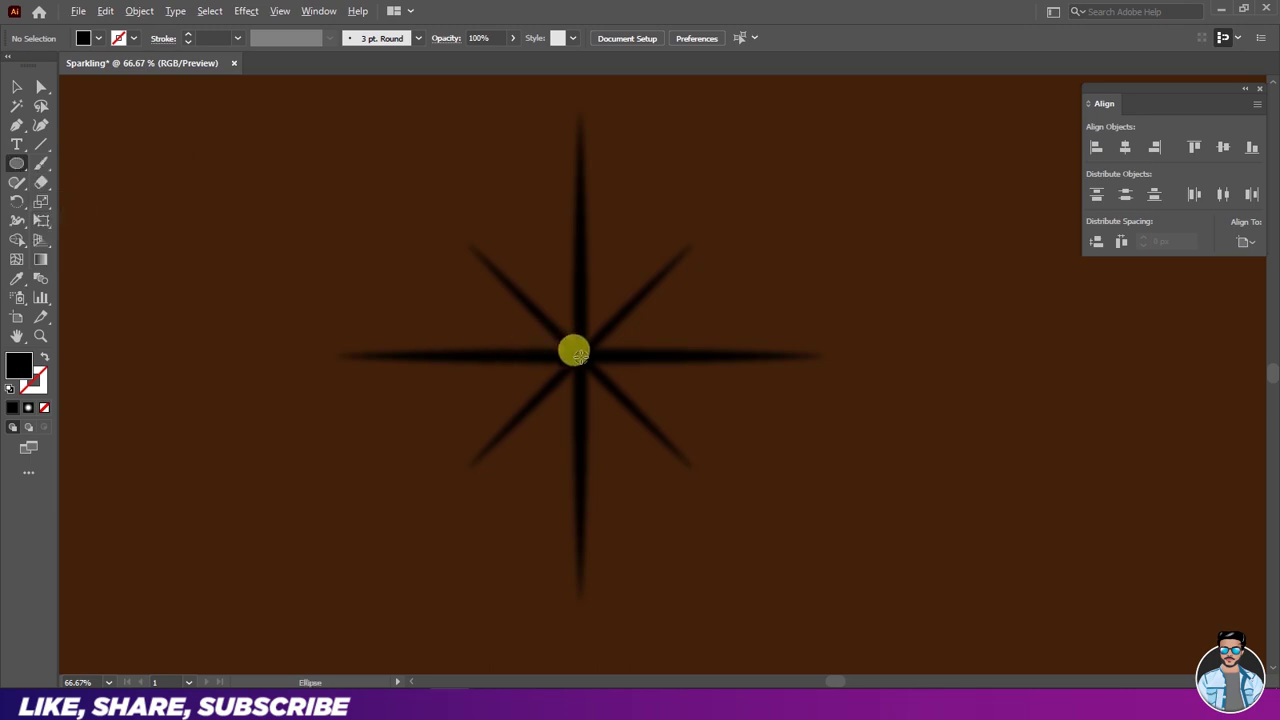
{"action": "left_click_drag", "start_coordinate": [580, 350], "coordinate": [659, 295]}
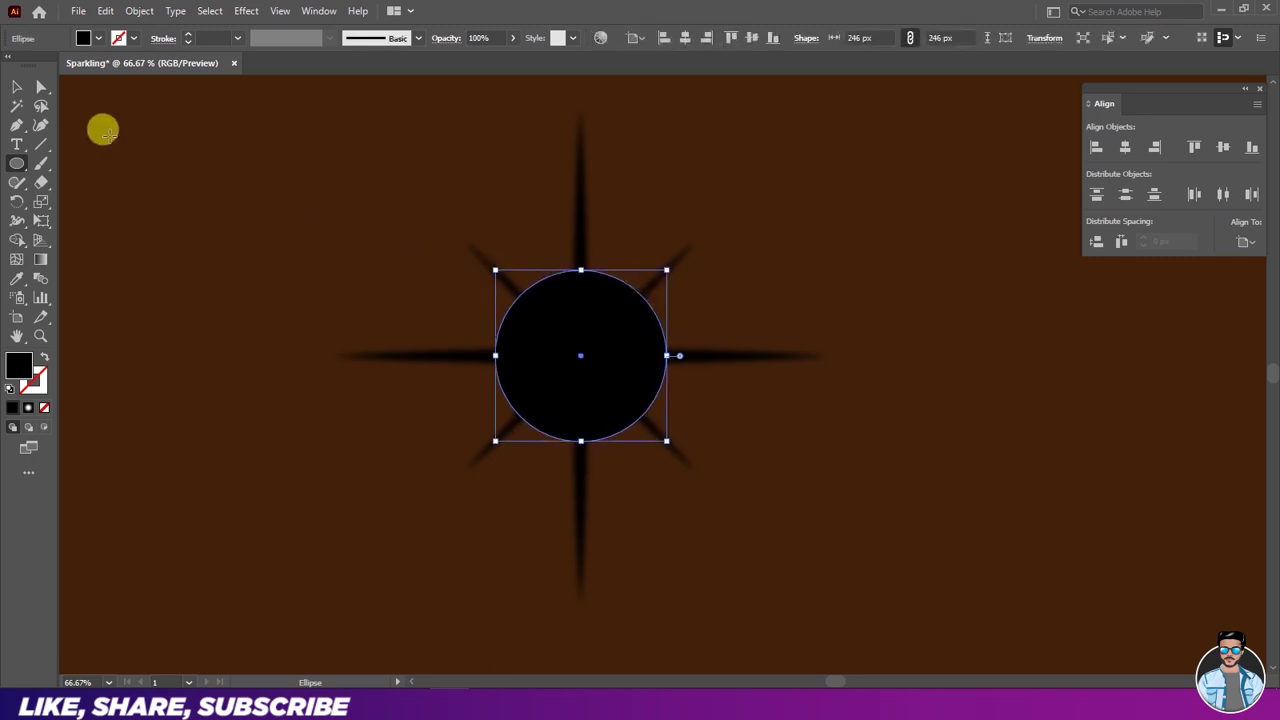
{"action": "left_click", "coordinate": [20, 93]}
{"action": "left_click", "coordinate": [400, 208]}
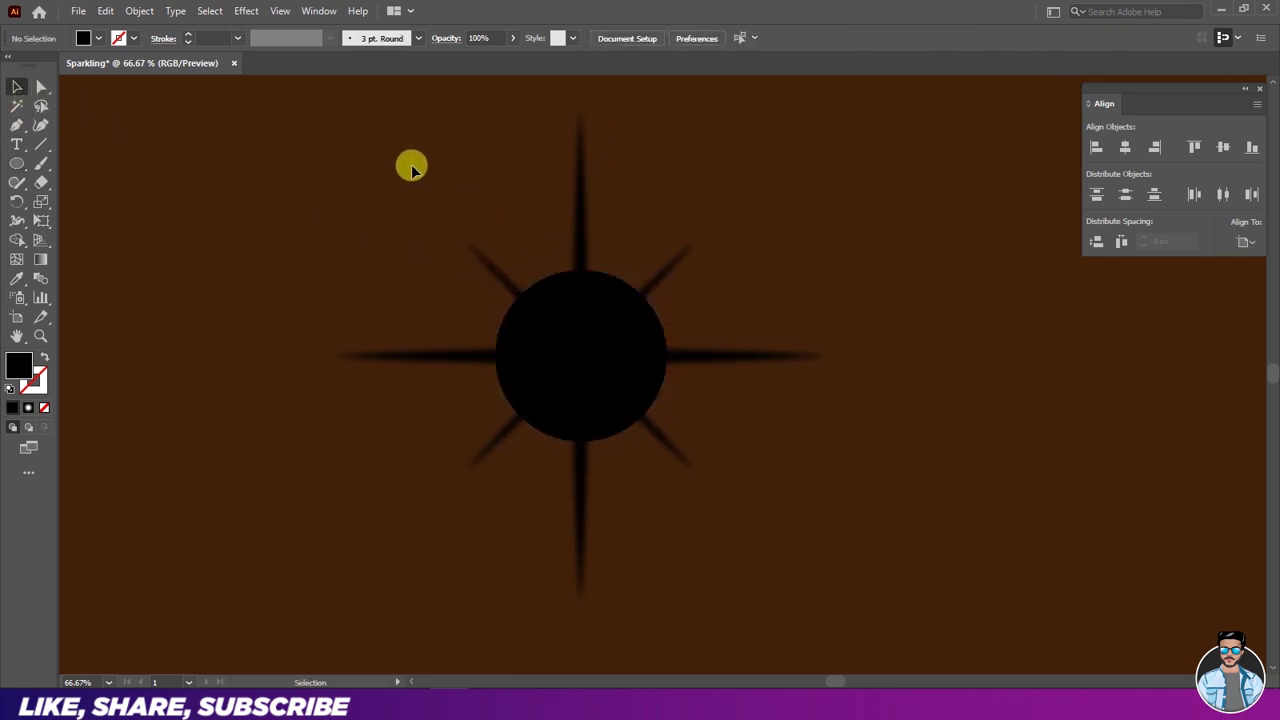
Fill the circle and all the rays with the White, Black gradient preset and make it radial
{"action": "left_click_drag", "start_coordinate": [495, 273], "coordinate": [731, 519]}
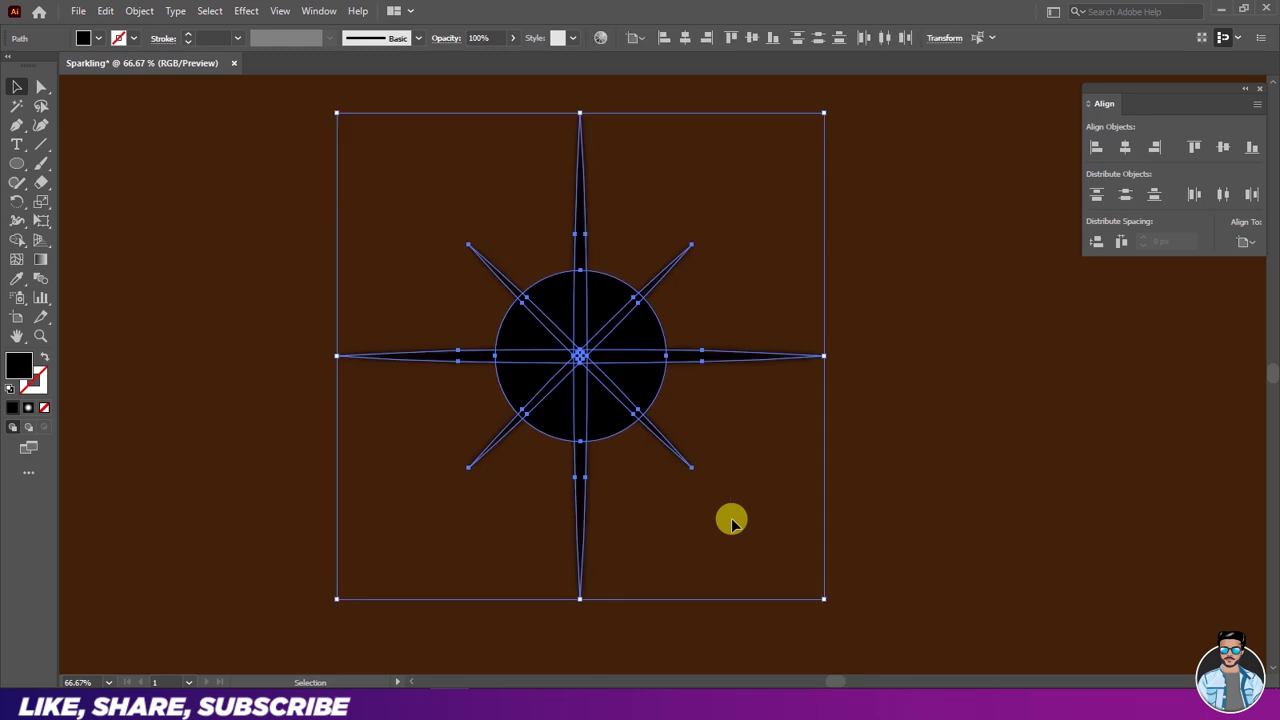
{"action": "left_click", "coordinate": [320, 12]}
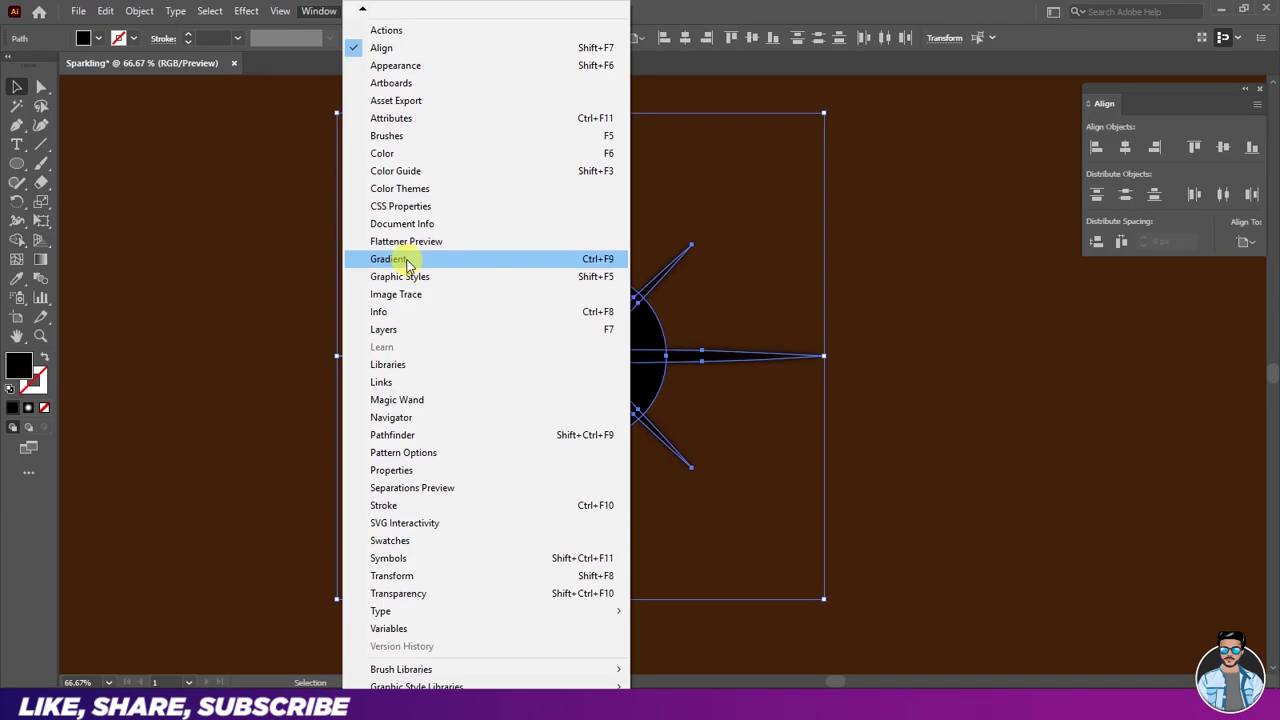
{"action": "left_click", "coordinate": [410, 260]}
{"action": "left_click_drag", "start_coordinate": [1114, 380], "coordinate": [946, 183]}
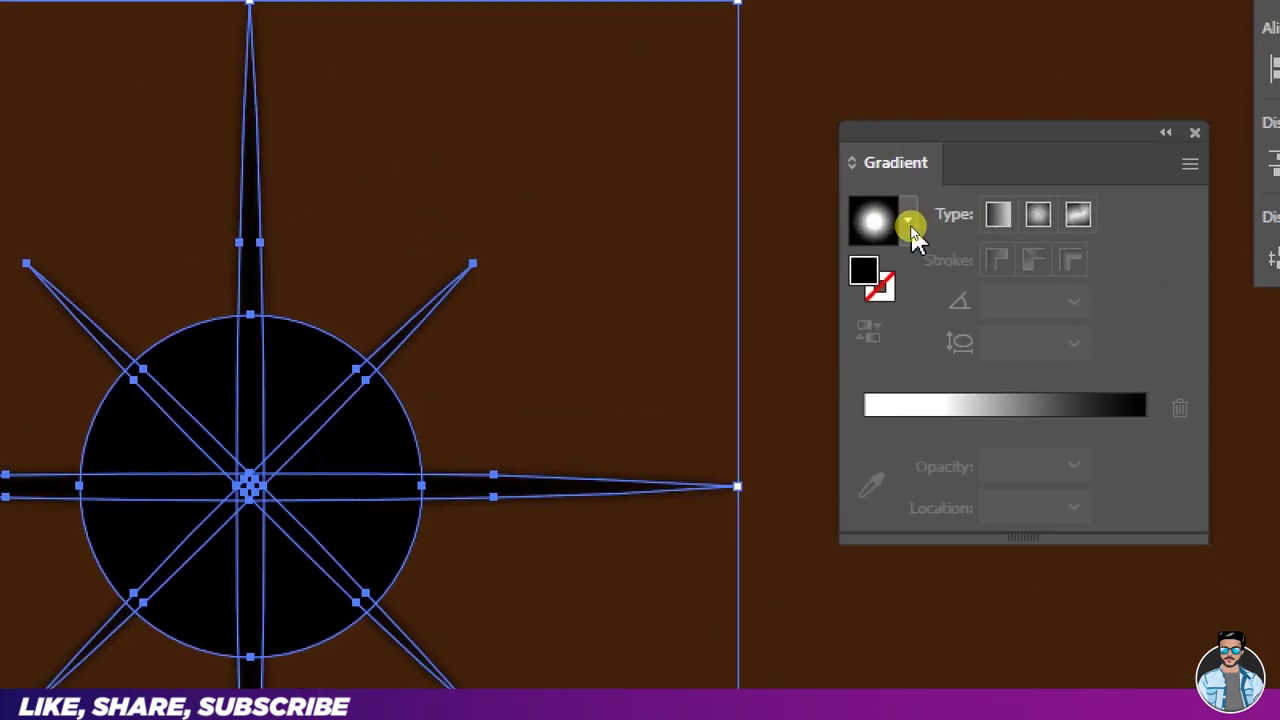
{"action": "left_click", "coordinate": [907, 224]}
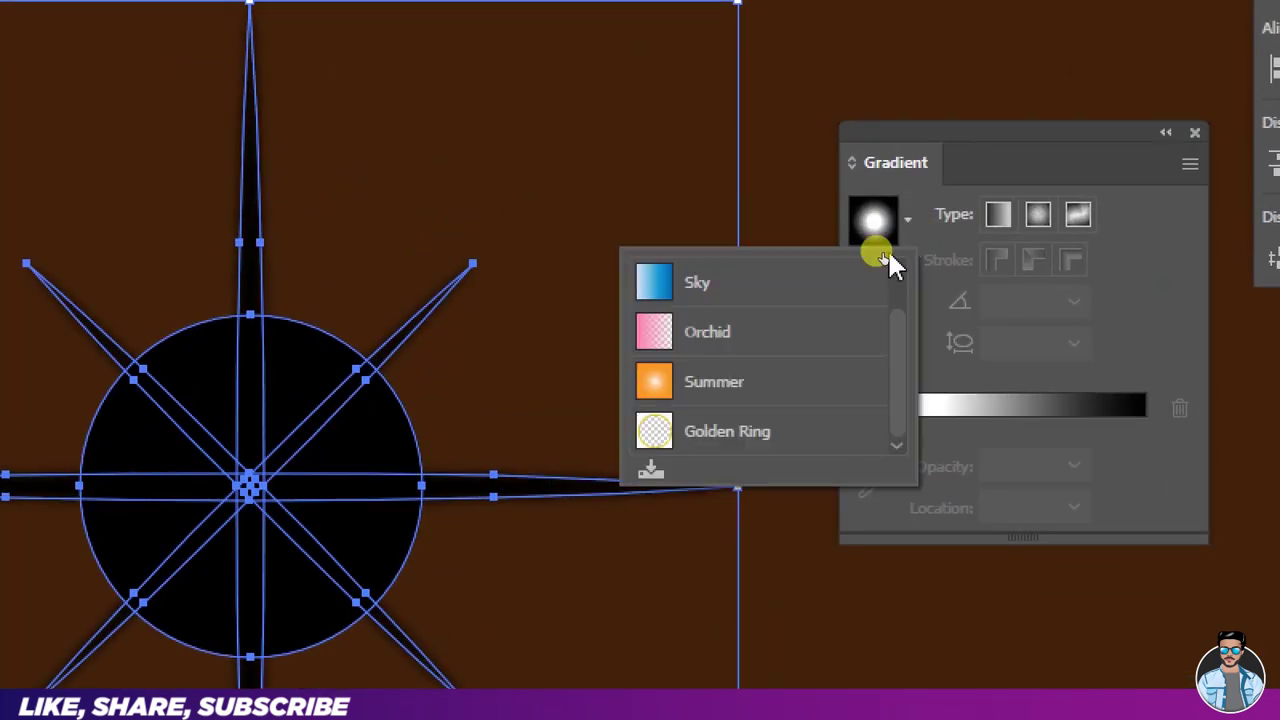
{"action": "scroll", "coordinate": [775, 330], "scroll_direction": "up", "scroll_amount": 1}
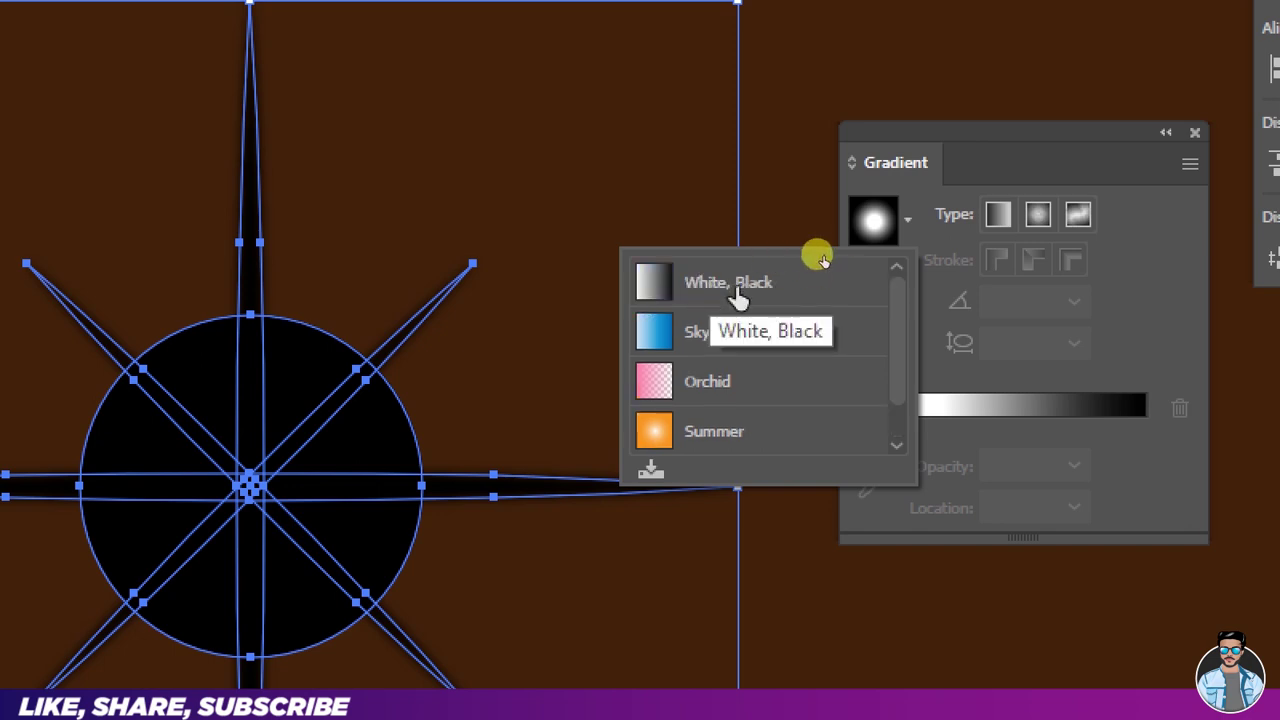
{"action": "left_click", "coordinate": [821, 262]}
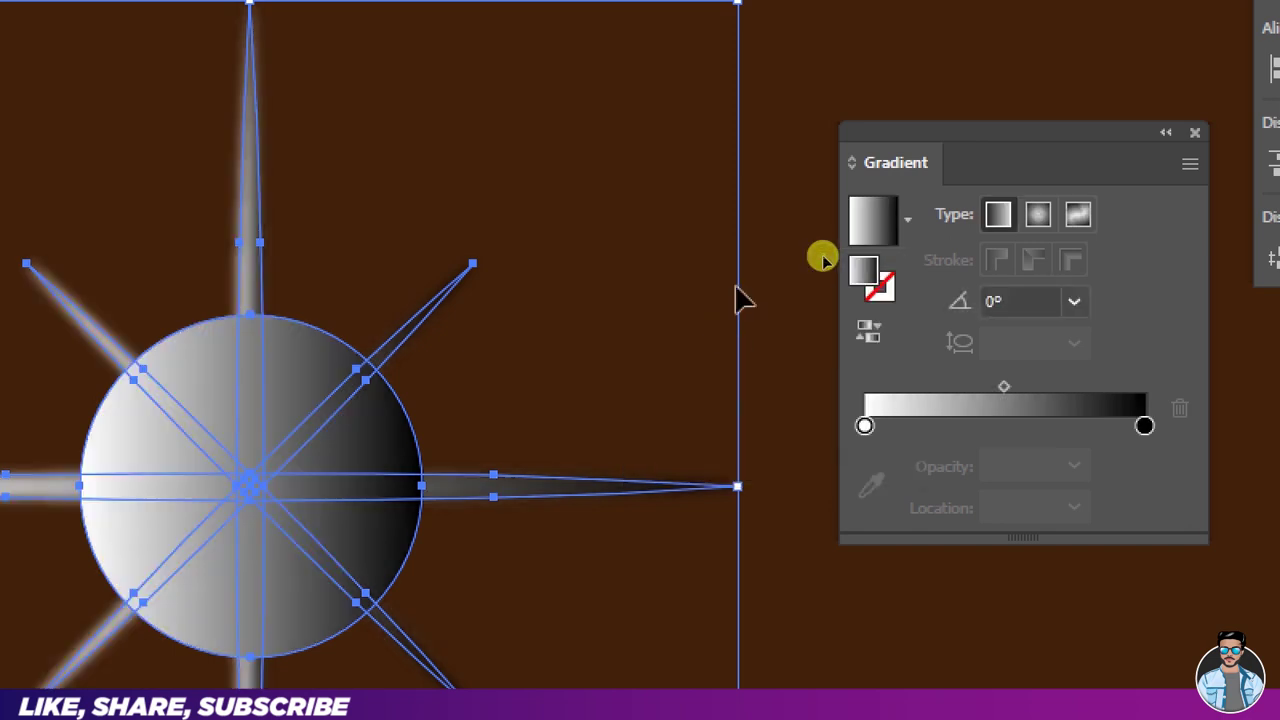
{"action": "left_click", "coordinate": [1034, 224]}
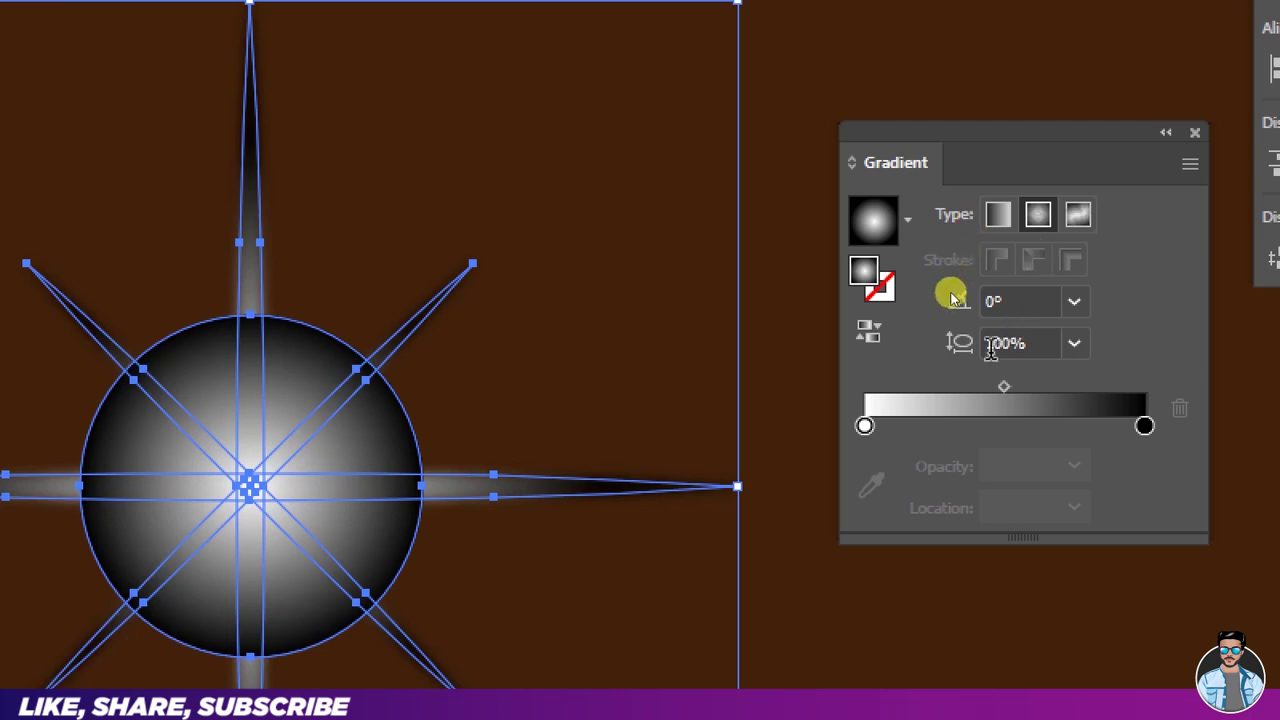
Enlarge the gradient's white core by moving the white stop to about 28% and the midpoint to about 27%
{"action": "left_click_drag", "start_coordinate": [1006, 386], "coordinate": [954, 385]}
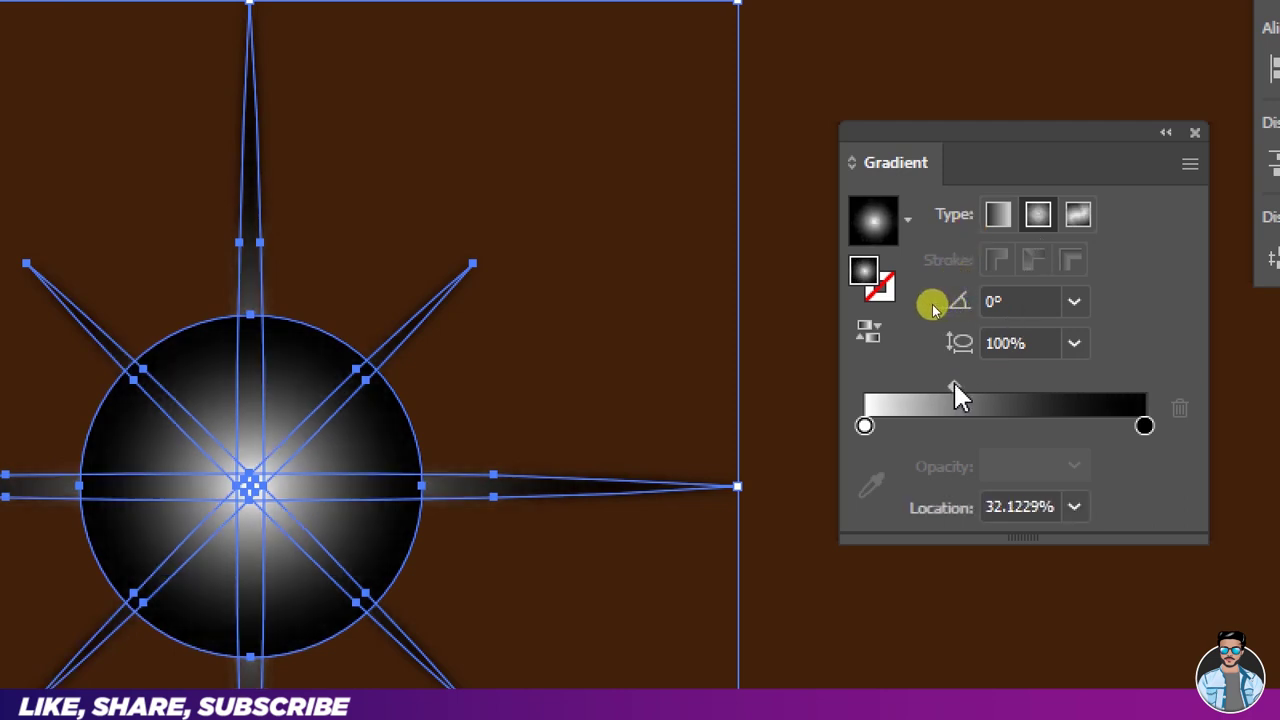
{"action": "left_click_drag", "start_coordinate": [866, 427], "coordinate": [948, 430]}
{"action": "left_click_drag", "start_coordinate": [1010, 386], "coordinate": [991, 386]}
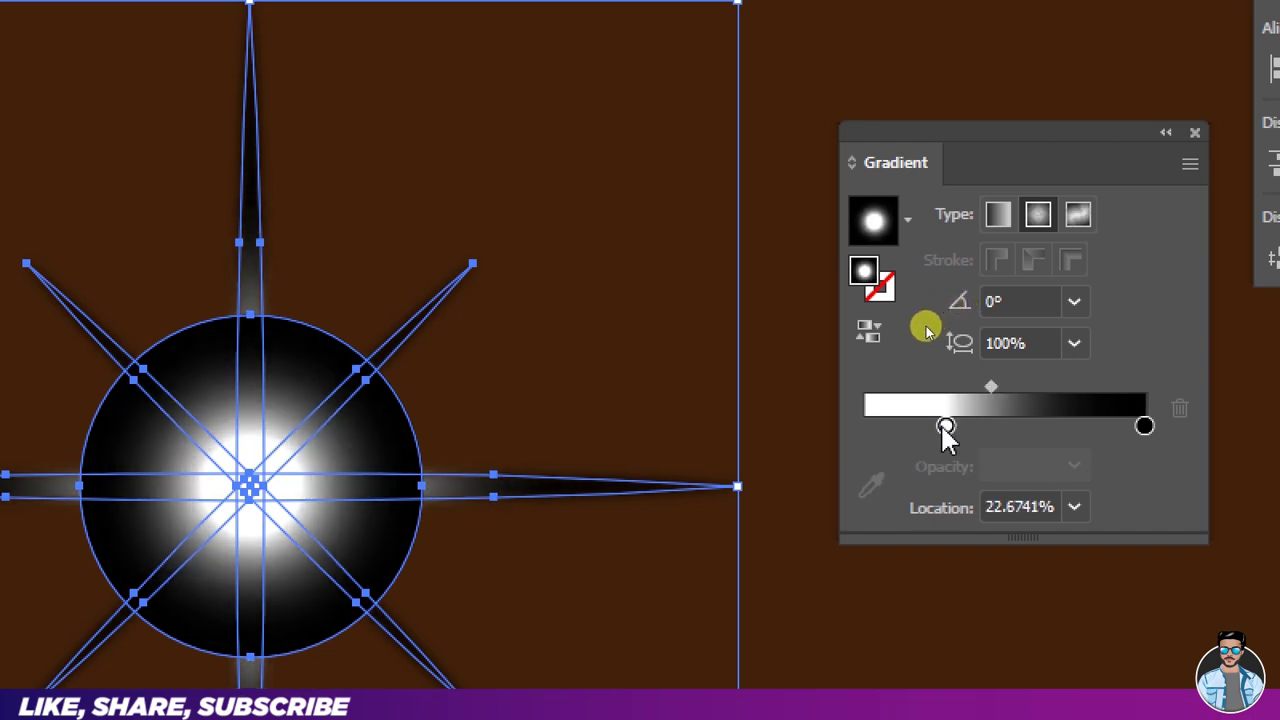
{"action": "mouse_move", "coordinate": [946, 427]}
{"action": "left_mouse_down"}
{"action": "mouse_move", "coordinate": [934, 434]}
{"action": "mouse_move", "coordinate": [946, 430]}
{"action": "left_mouse_up"}
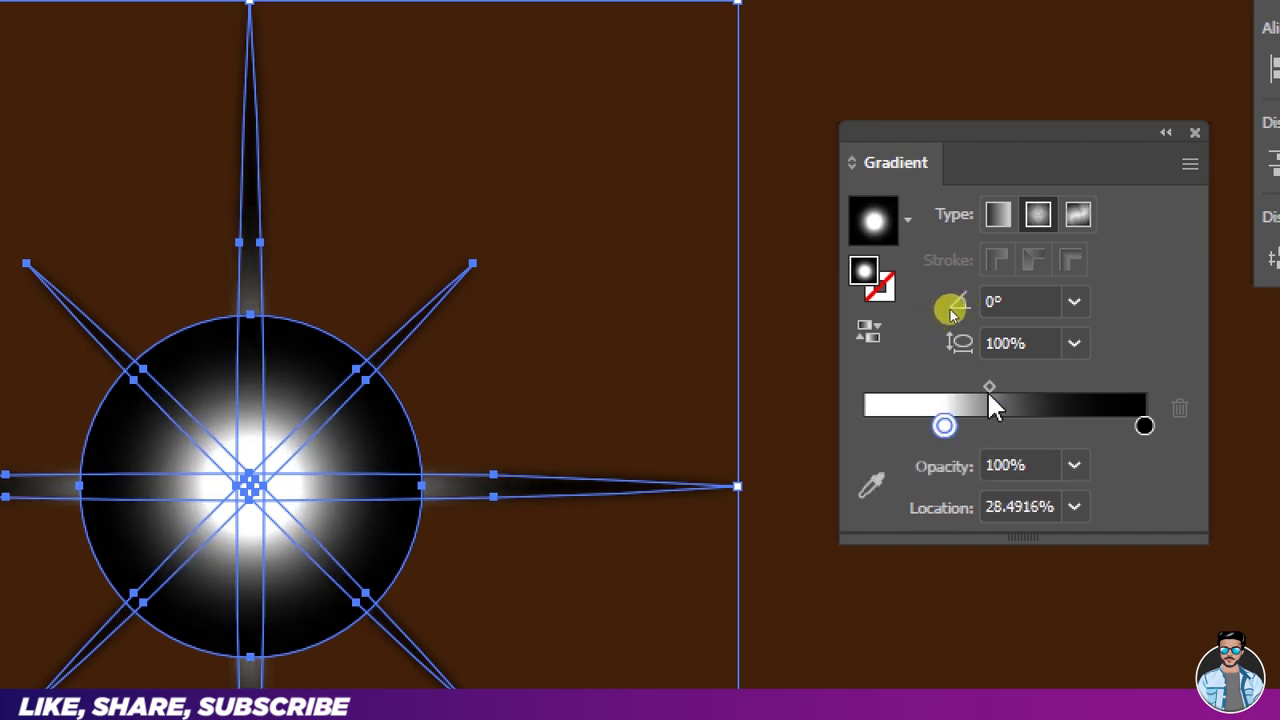
{"action": "left_click", "coordinate": [993, 389]}
{"action": "left_click_drag", "start_coordinate": [995, 386], "coordinate": [1004, 386]}
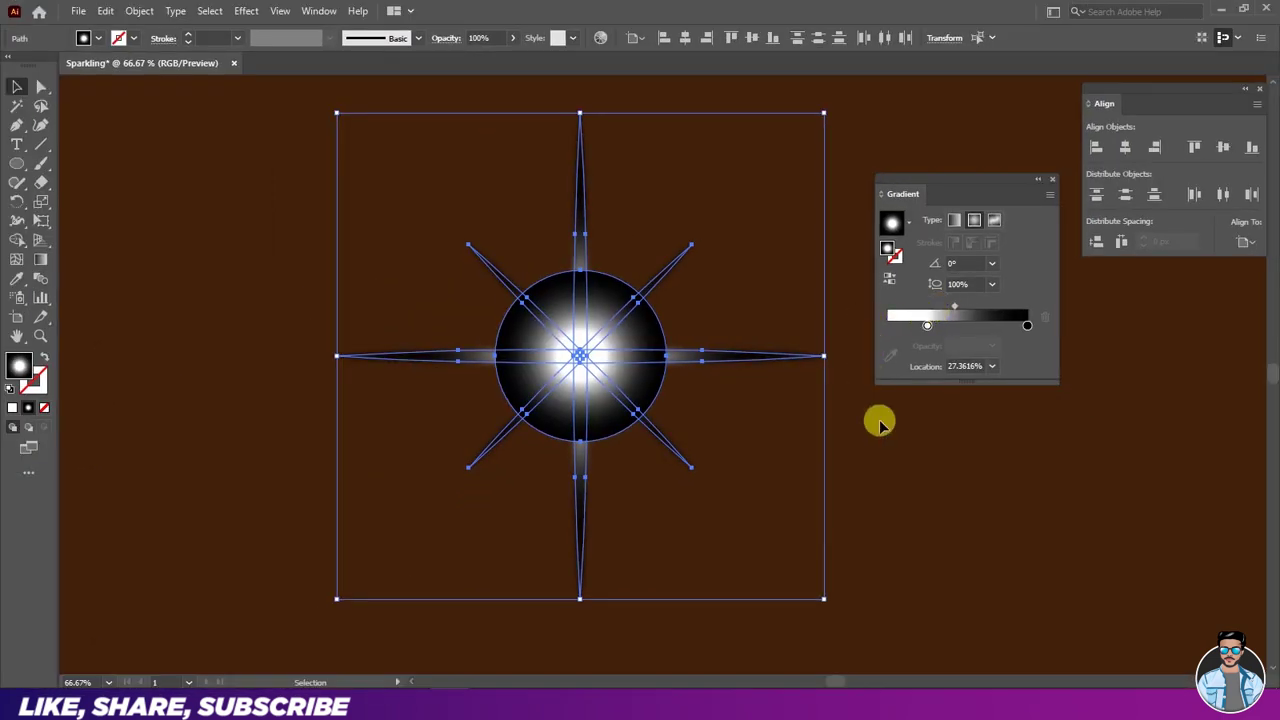
{"action": "left_click", "coordinate": [856, 421]}
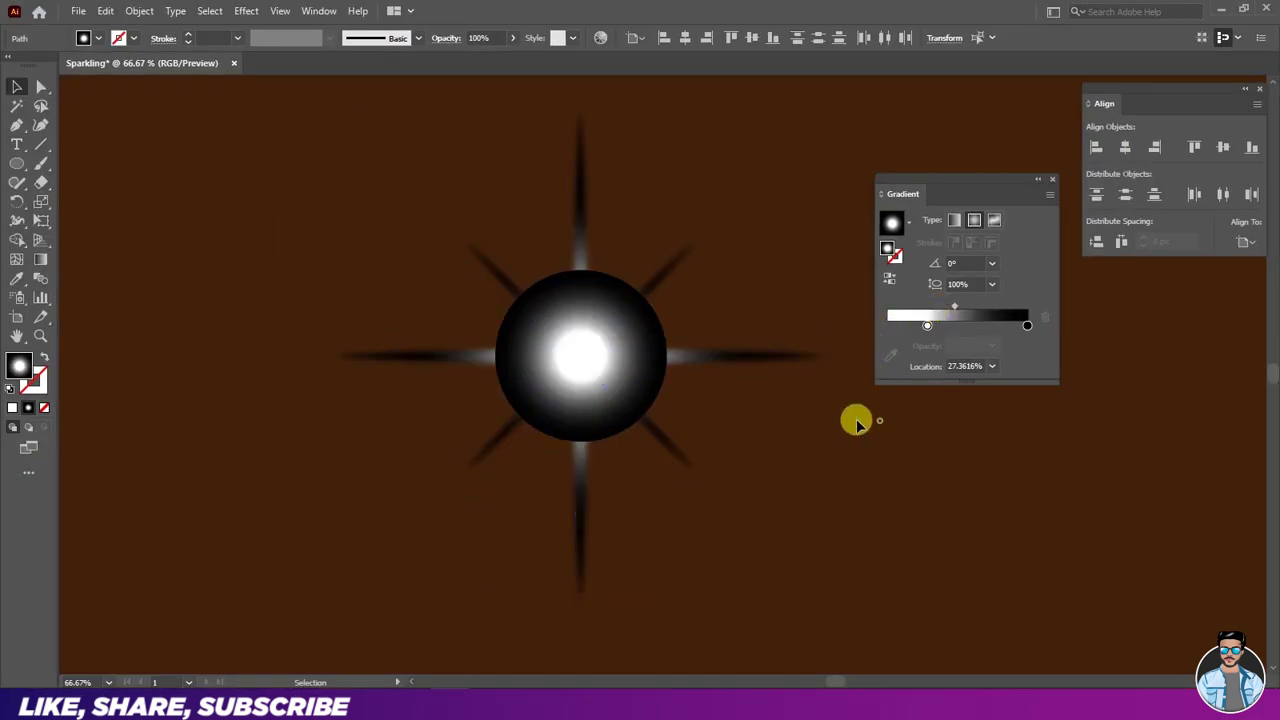
{"action": "left_click", "coordinate": [580, 218]}
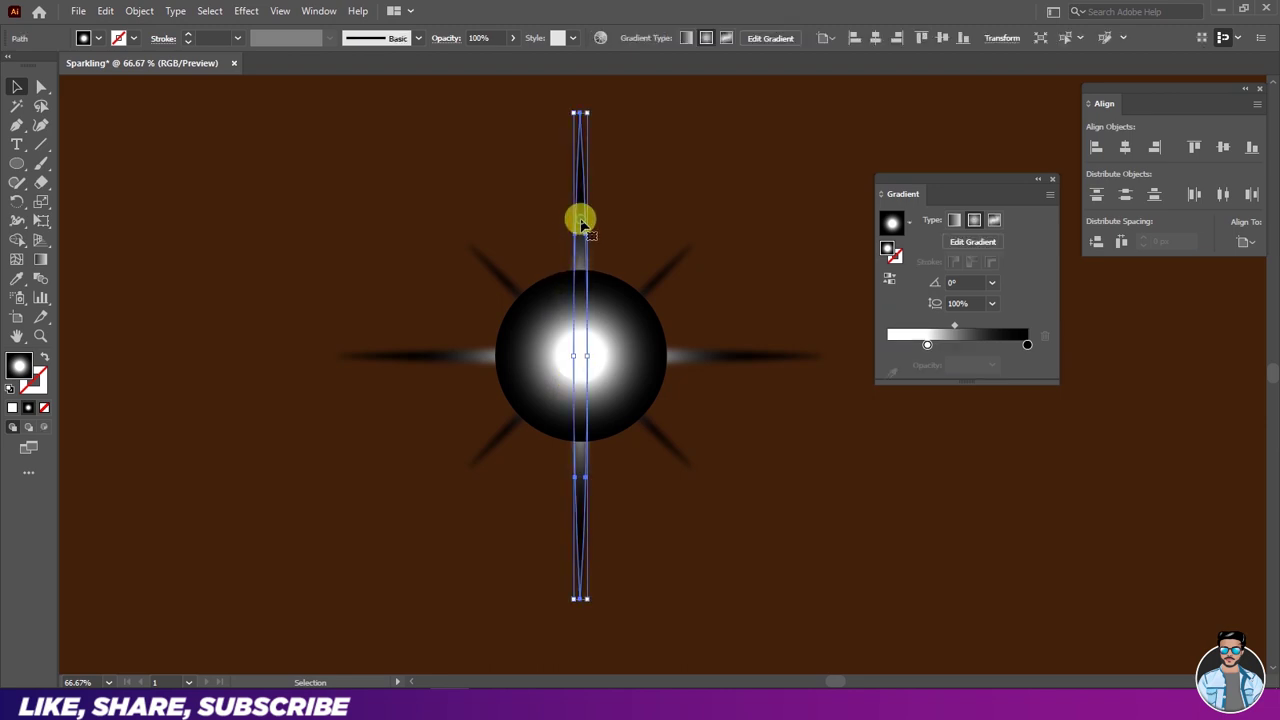
{"action": "left_click_drag", "start_coordinate": [659, 264], "coordinate": [657, 209]}
{"action": "key", "text": "ctrl+shift+a"}
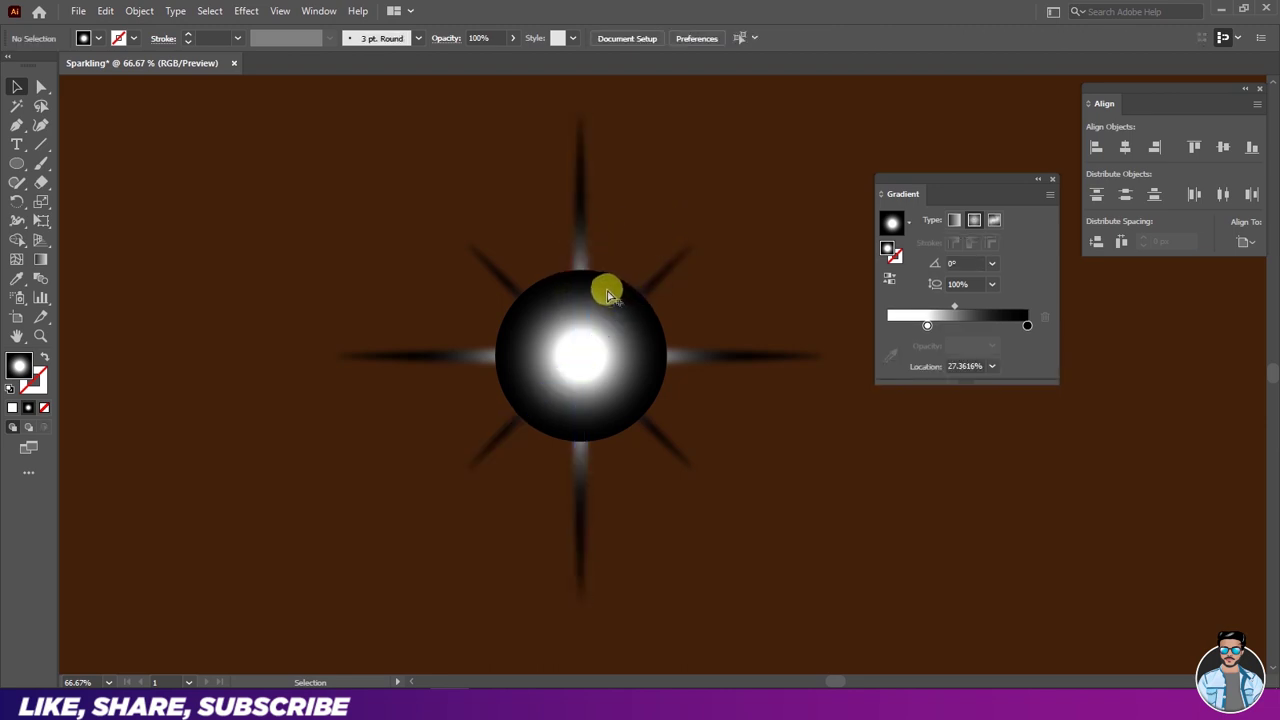
Unlock all objects and delete the dark brown background rectangle
{"action": "scroll", "coordinate": [593, 292], "scroll_direction": "down", "scroll_amount": 2}
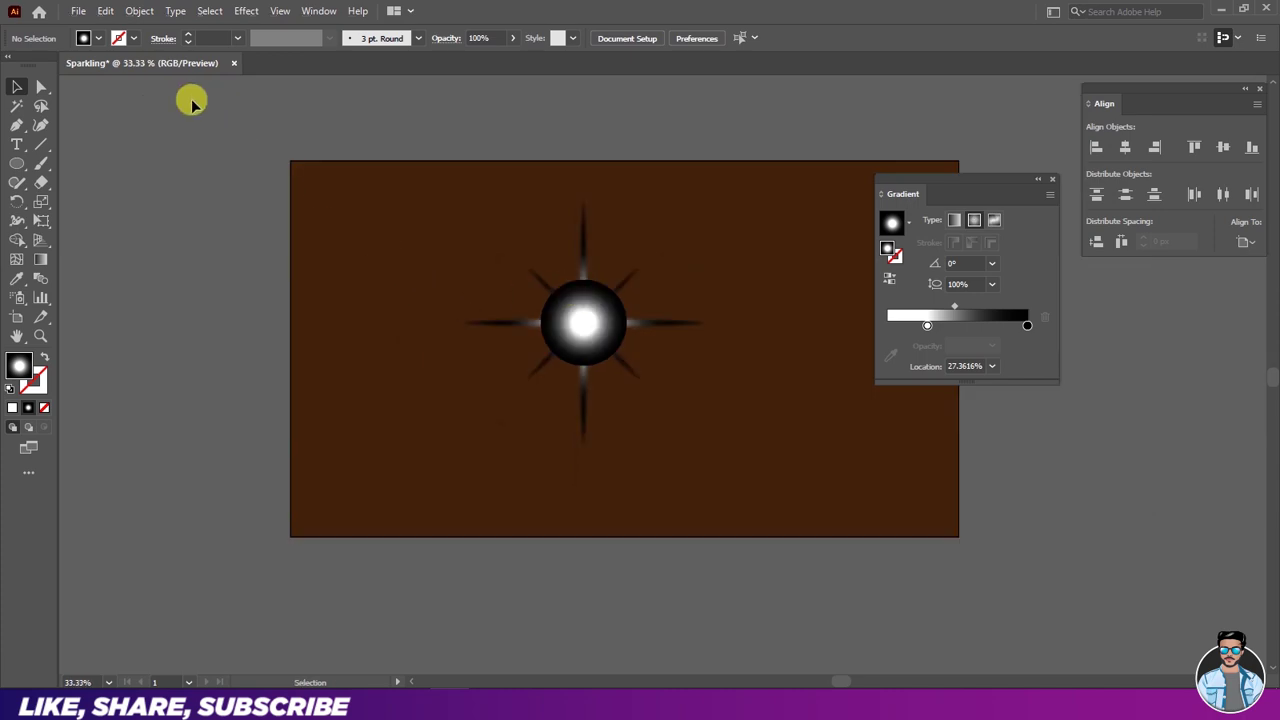
{"action": "left_click", "coordinate": [134, 12]}
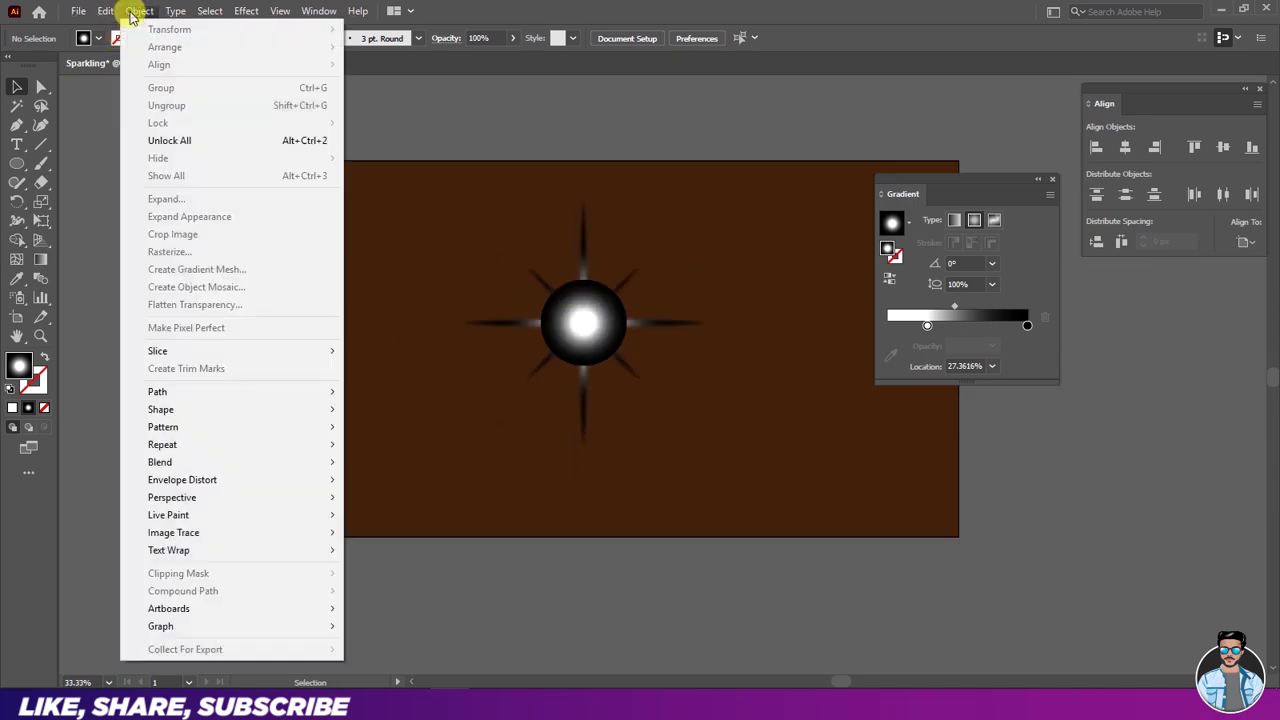
{"action": "left_click", "coordinate": [169, 140]}
{"action": "left_click_drag", "start_coordinate": [380, 245], "coordinate": [171, 394]}
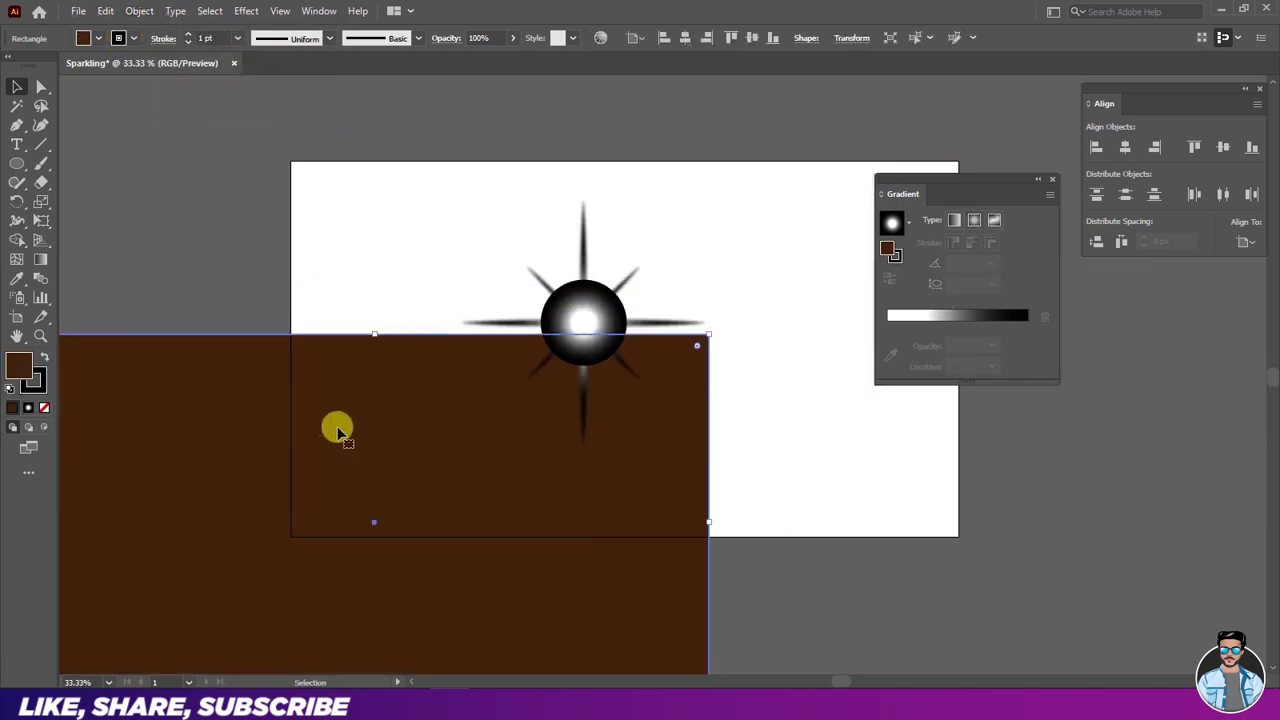
{"action": "key", "text": "Delete"}
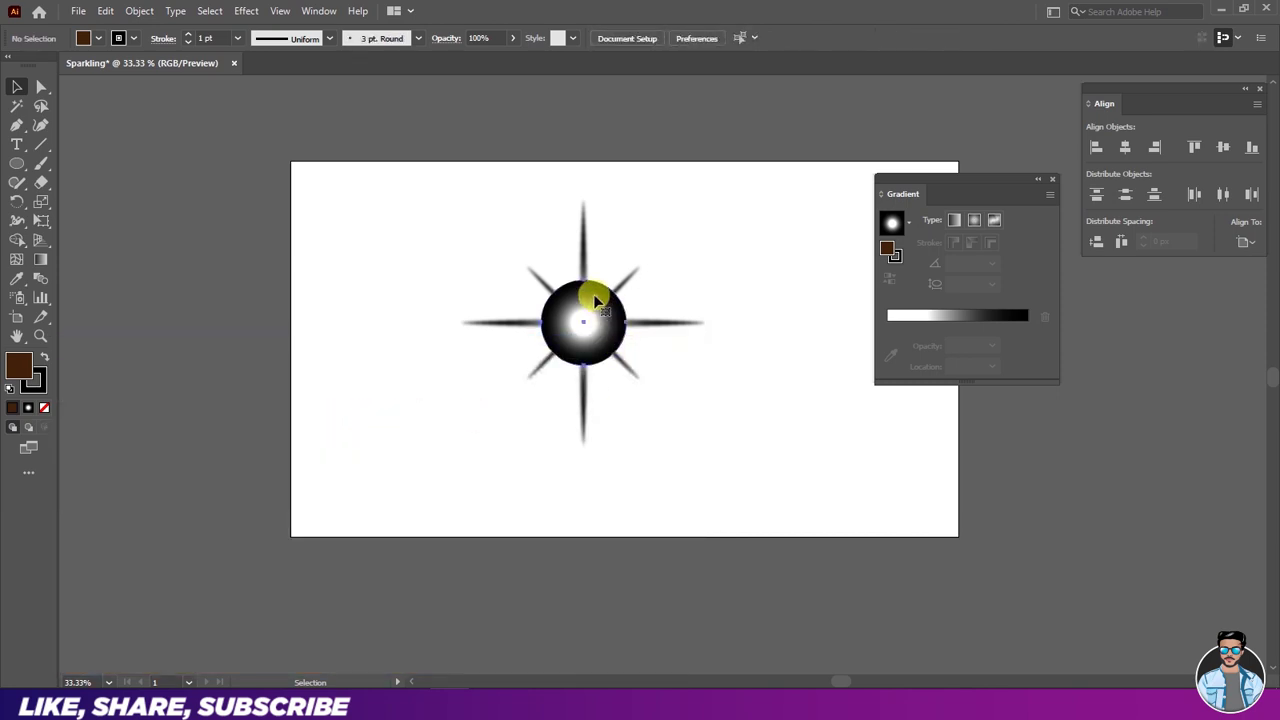
Send the gradient circle to the back, behind the star's rays
{"action": "left_click", "coordinate": [594, 300]}
{"action": "scroll", "coordinate": [590, 302], "scroll_direction": "up", "scroll_amount": 1}
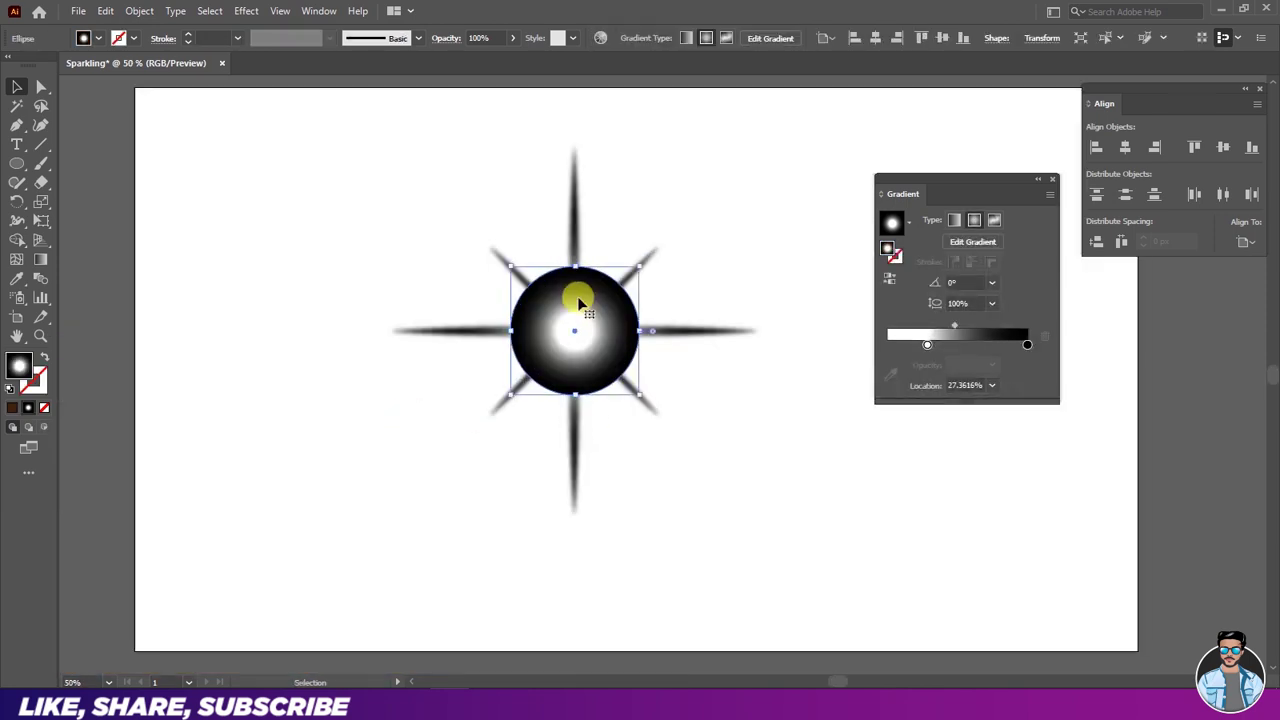
{"action": "right_click", "coordinate": [575, 297]}
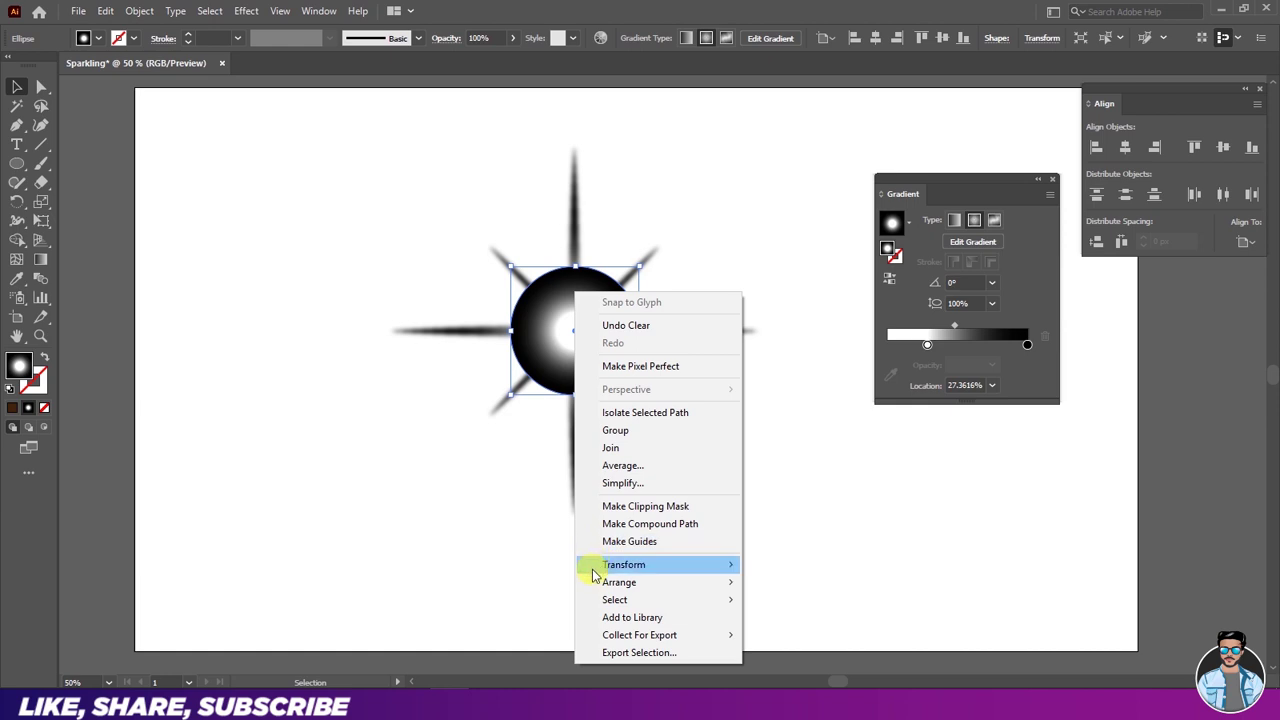
{"action": "mouse_move", "coordinate": [590, 587]}
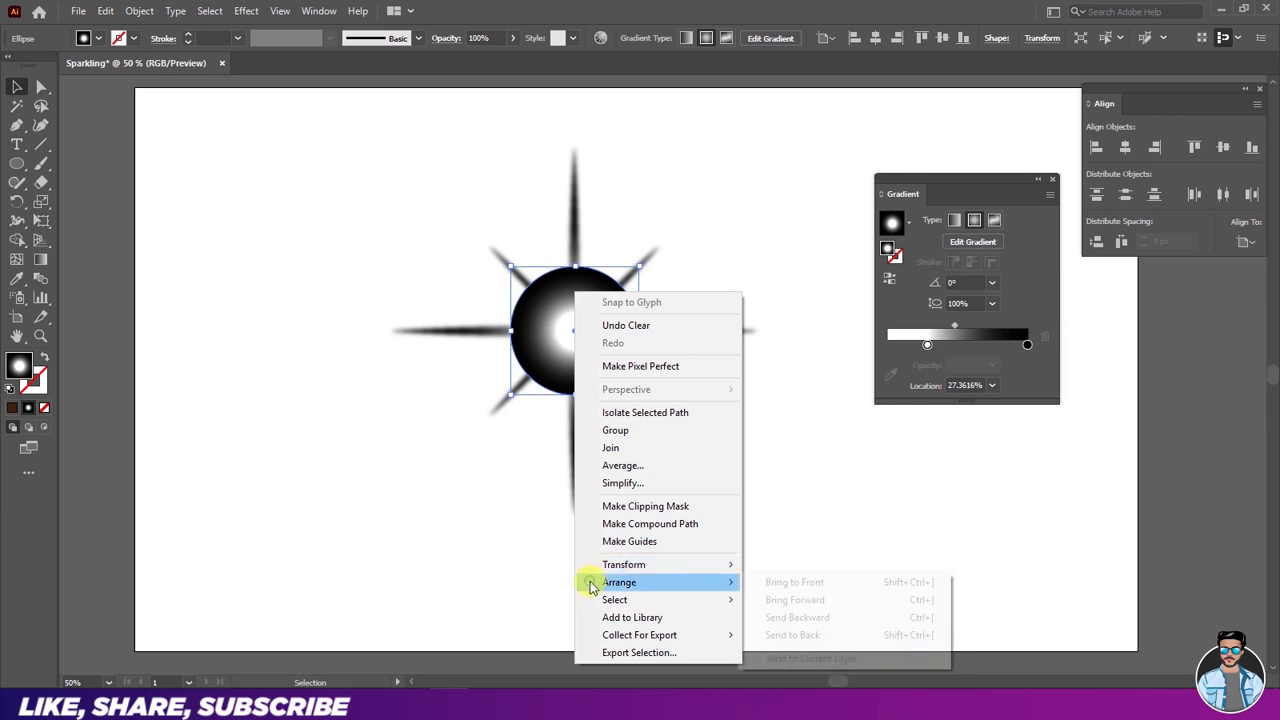
{"action": "left_click", "coordinate": [792, 637]}
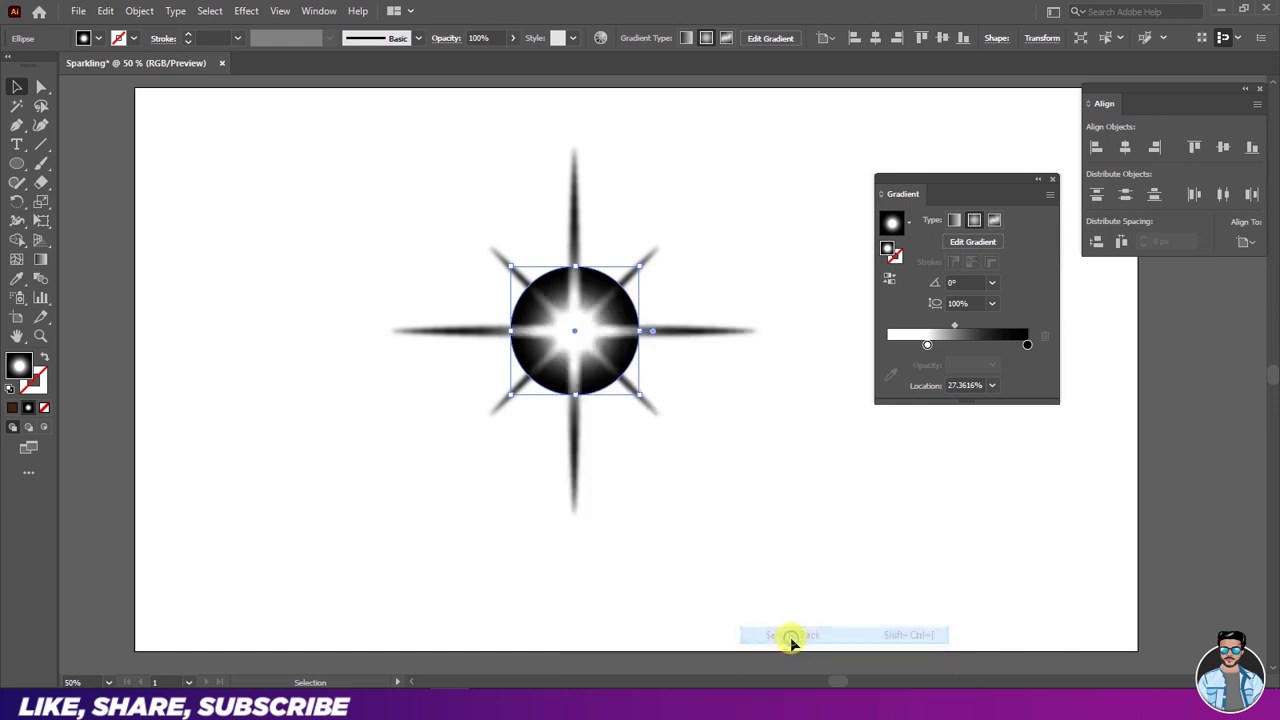
{"action": "left_click", "coordinate": [763, 434]}
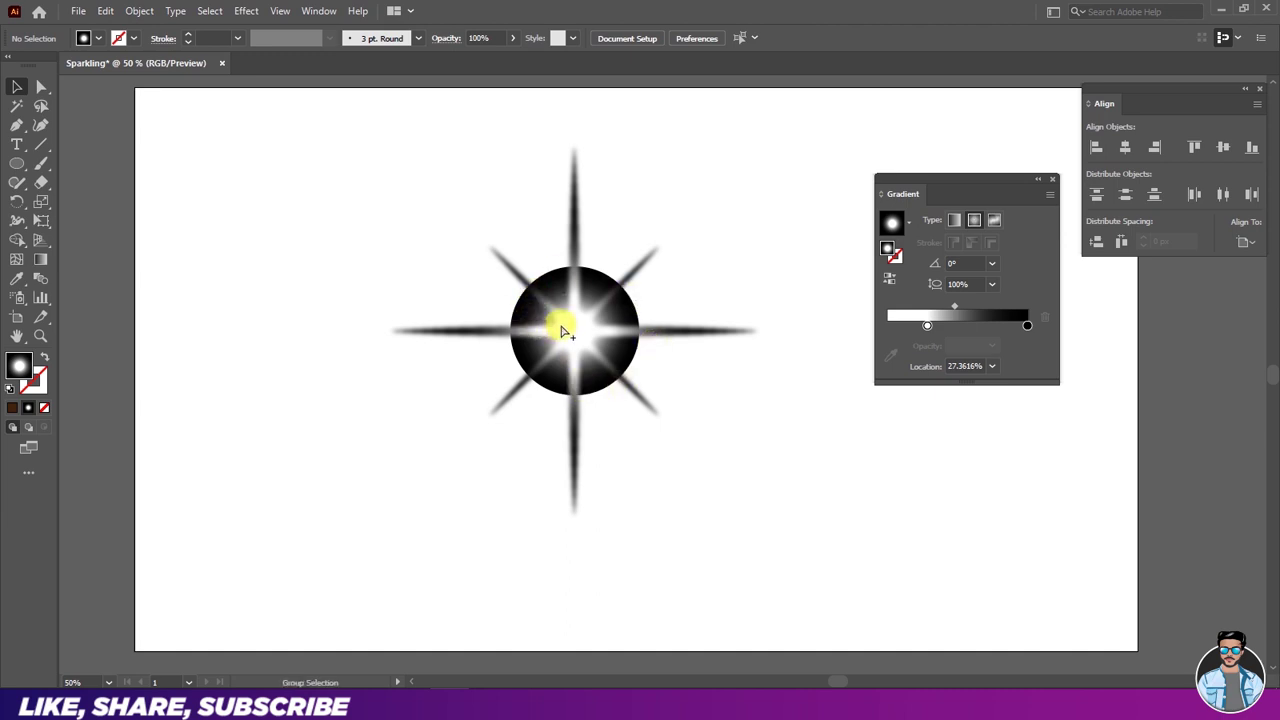
Group the gradient circle with all the rays and move the group off the artboard onto the empty canvas
{"action": "key", "text": "ctrl+minus"}
{"action": "left_click_drag", "start_coordinate": [439, 223], "coordinate": [642, 434]}
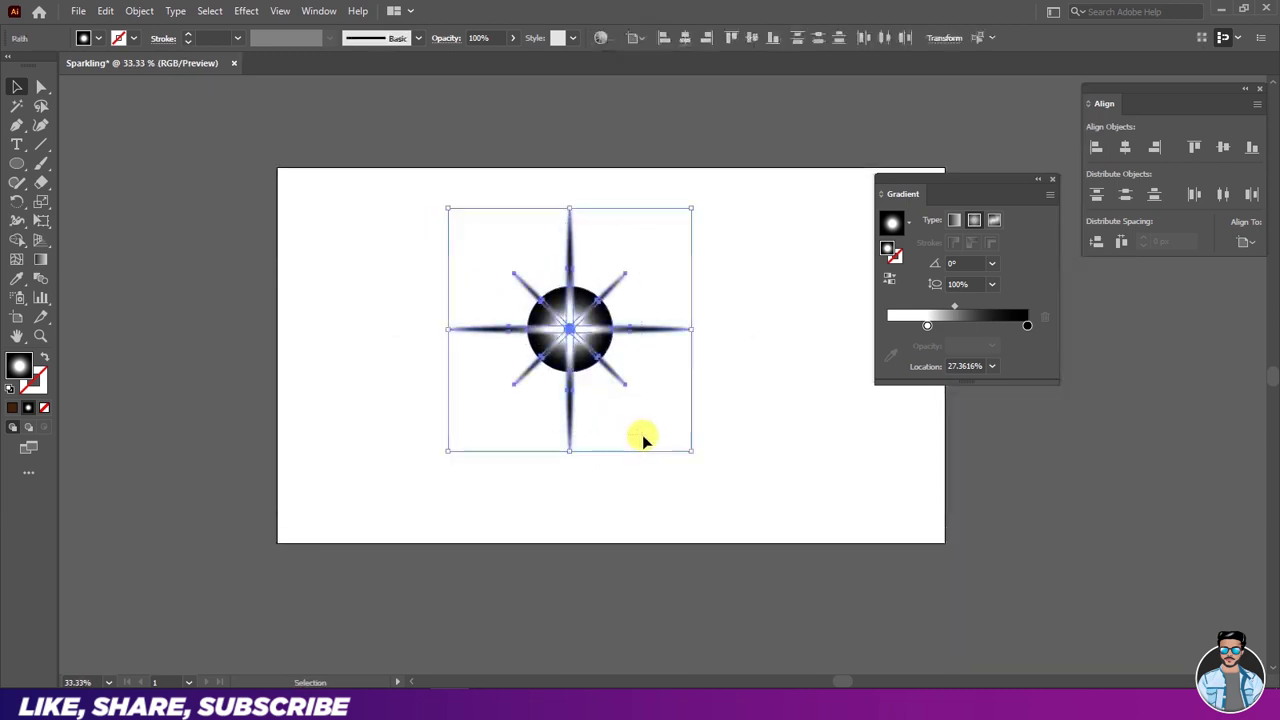
{"action": "right_click", "coordinate": [584, 328]}
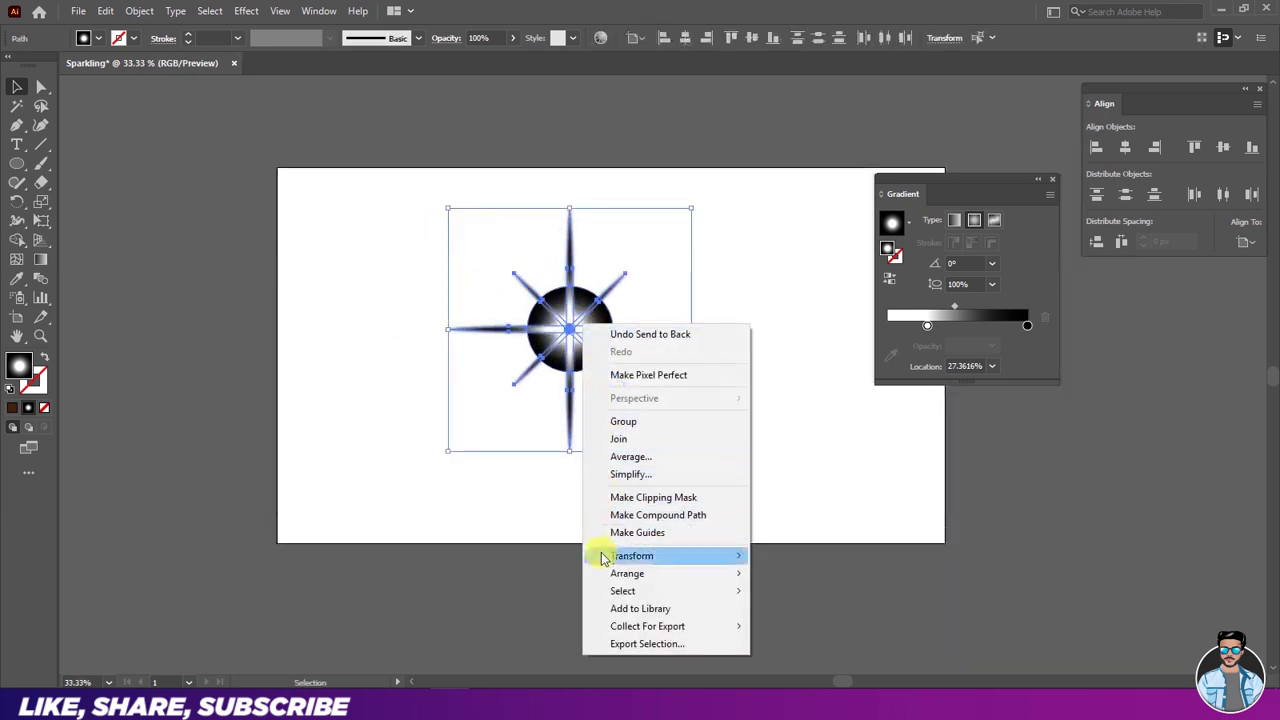
{"action": "left_click", "coordinate": [622, 422]}
{"action": "left_click_drag", "start_coordinate": [571, 334], "coordinate": [141, 234]}
{"action": "left_click", "coordinate": [210, 375]}
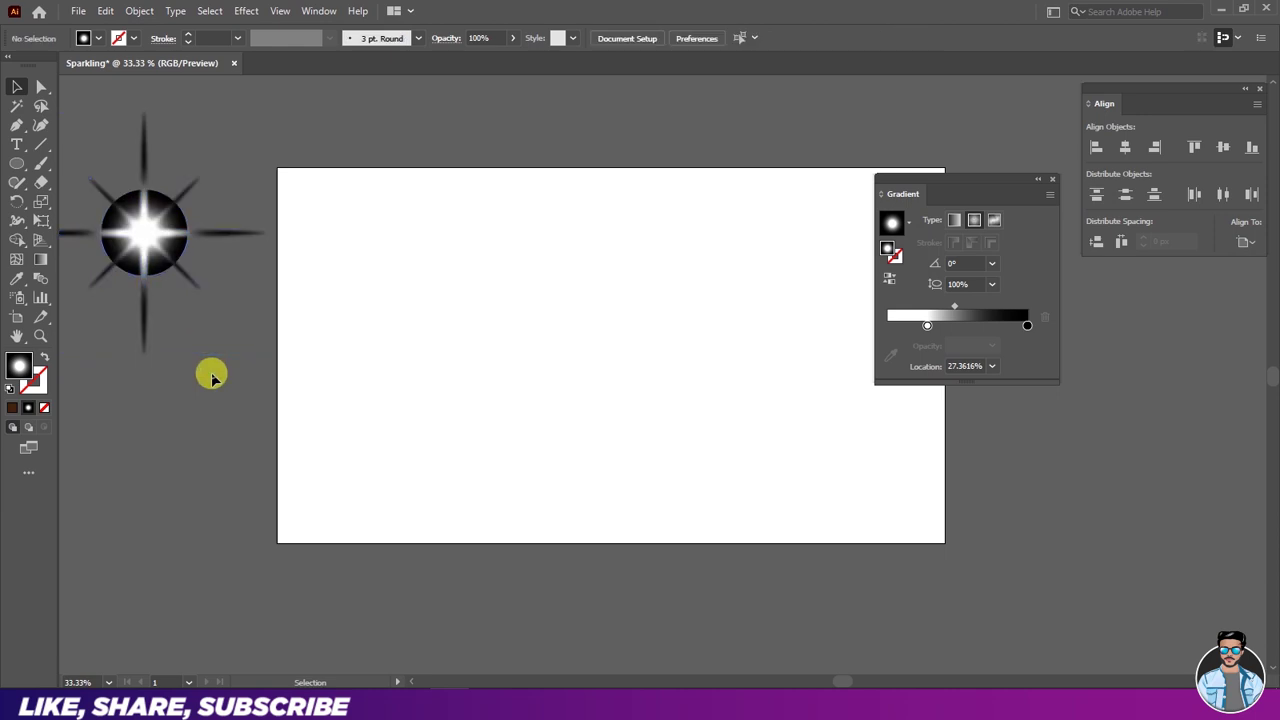
Place the Ring image from the Desktop's Sparkling folder as a linked file, sized to cover the whole artboard
{"action": "left_click", "coordinate": [78, 11]}
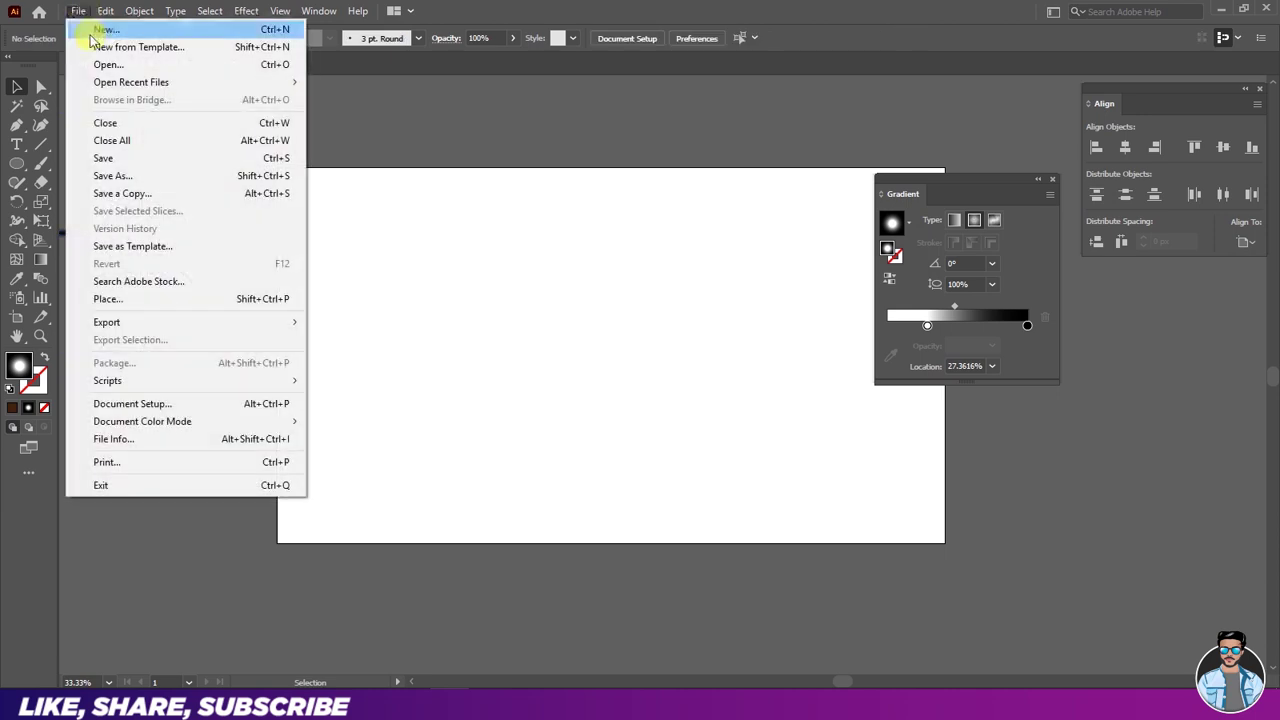
{"action": "left_click", "coordinate": [133, 304]}
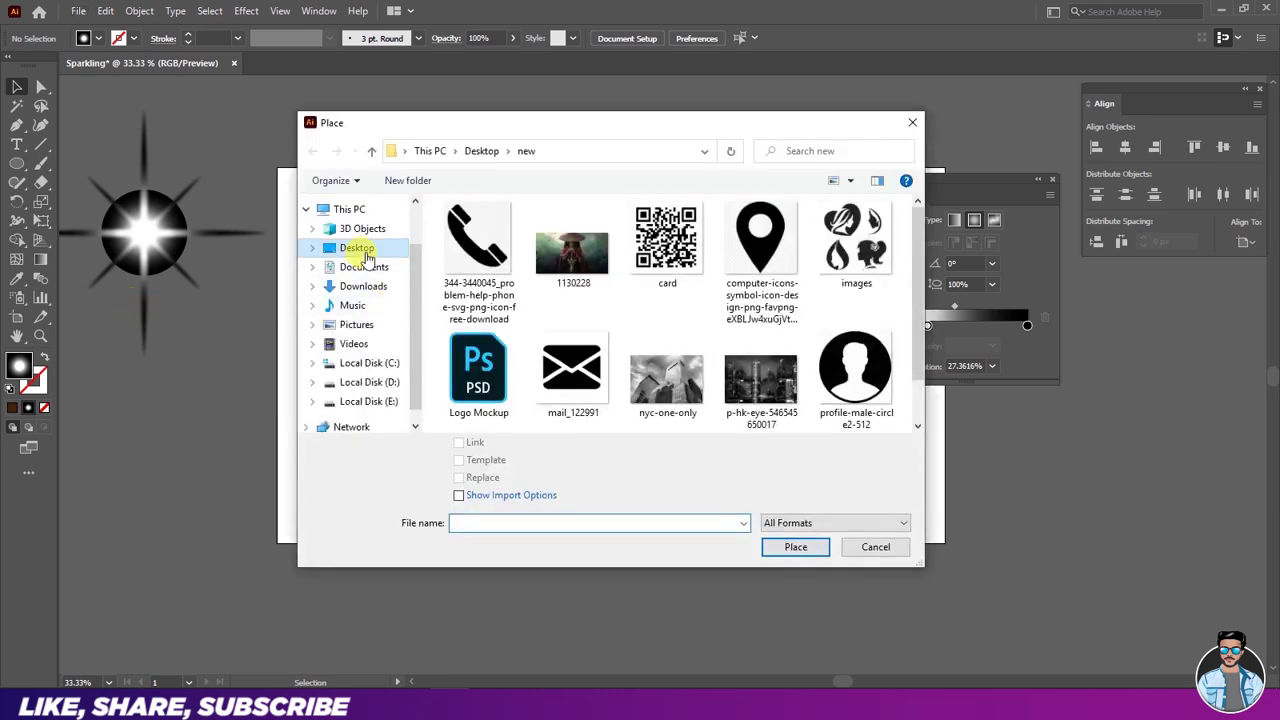
{"action": "left_click", "coordinate": [363, 254]}
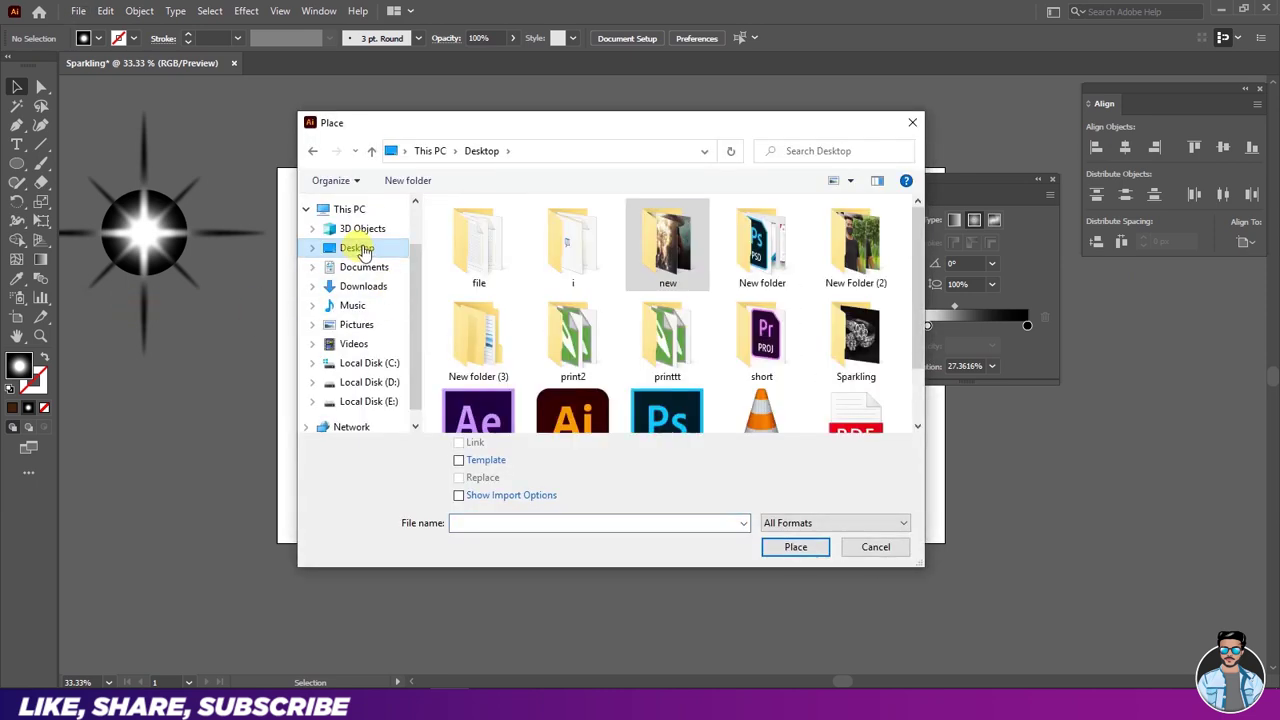
{"action": "double_click", "coordinate": [856, 338]}
{"action": "left_click", "coordinate": [506, 236]}
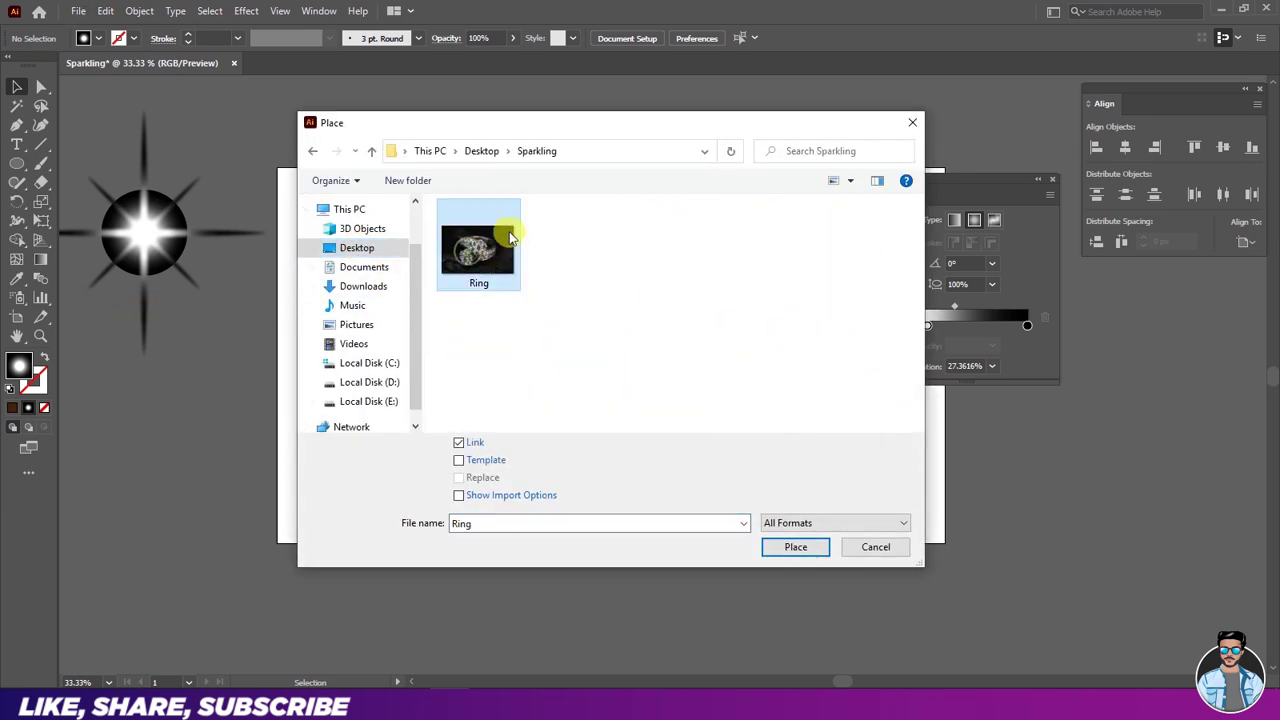
{"action": "left_click", "coordinate": [797, 549]}
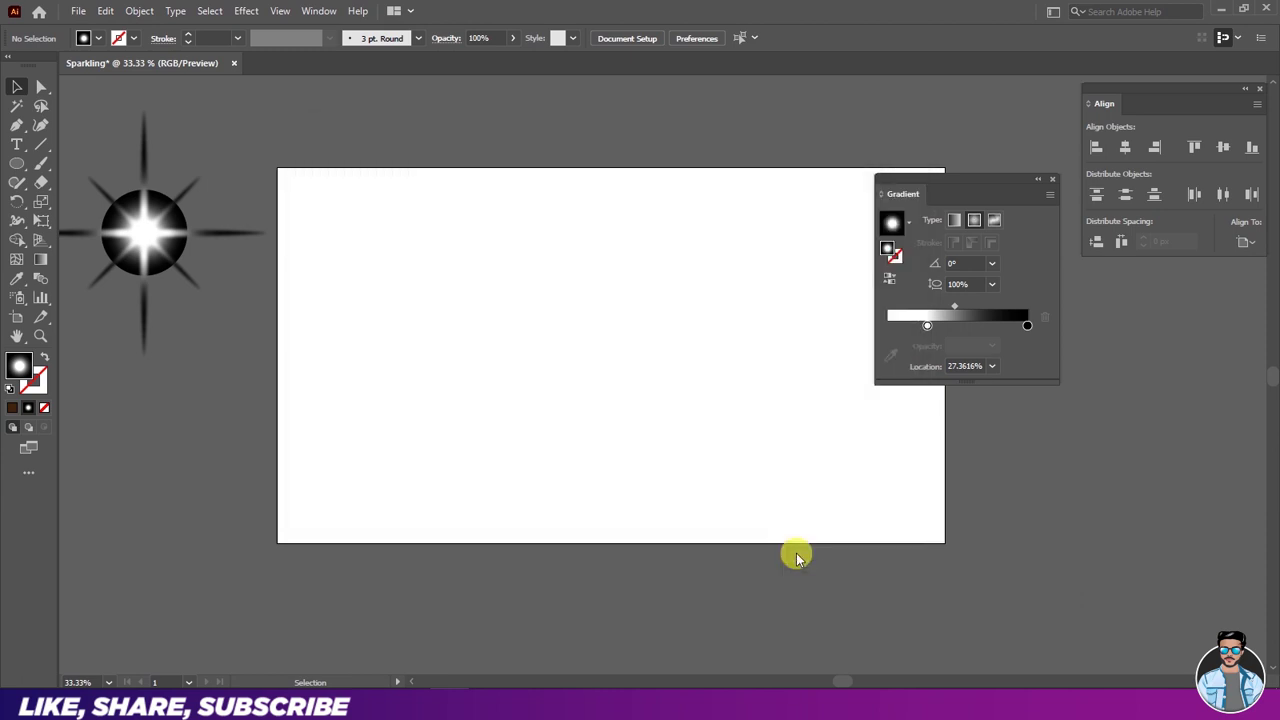
{"action": "left_click_drag", "start_coordinate": [249, 116], "coordinate": [1012, 590]}
{"action": "left_click", "coordinate": [1023, 485]}
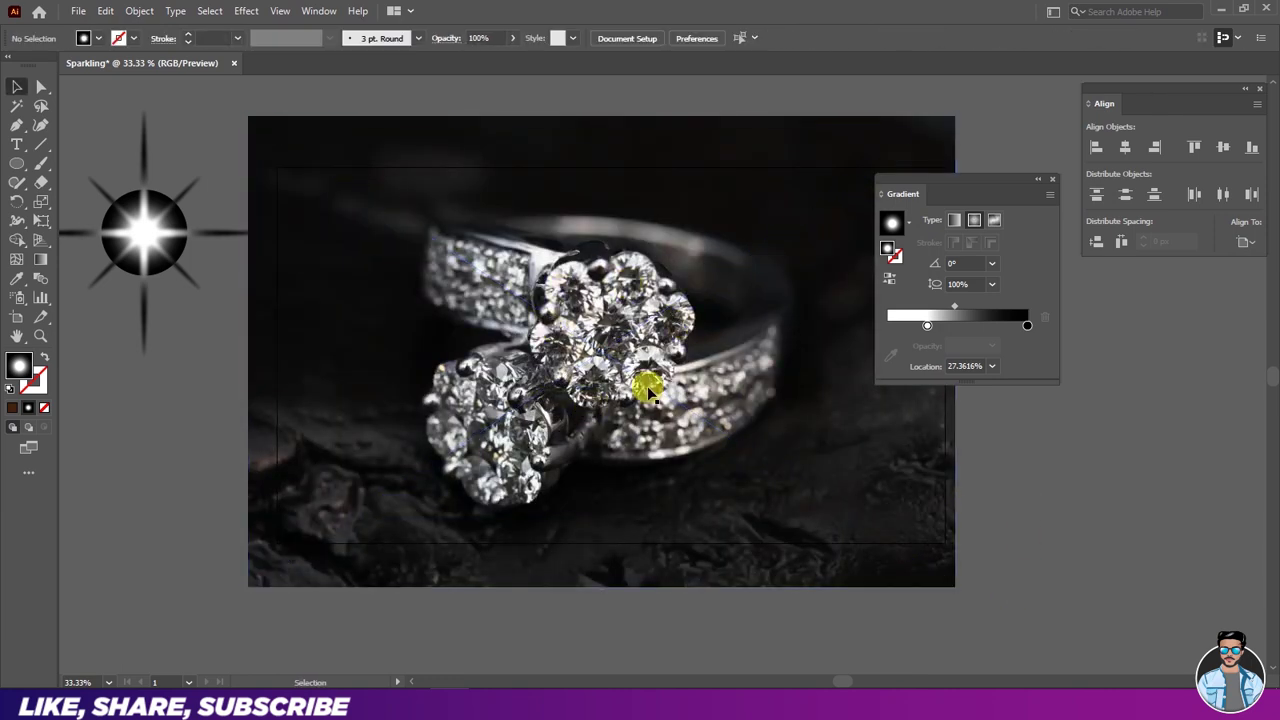
Bring the sparkle group to the front of the stacking order, above the ring image
{"action": "left_click", "coordinate": [137, 222]}
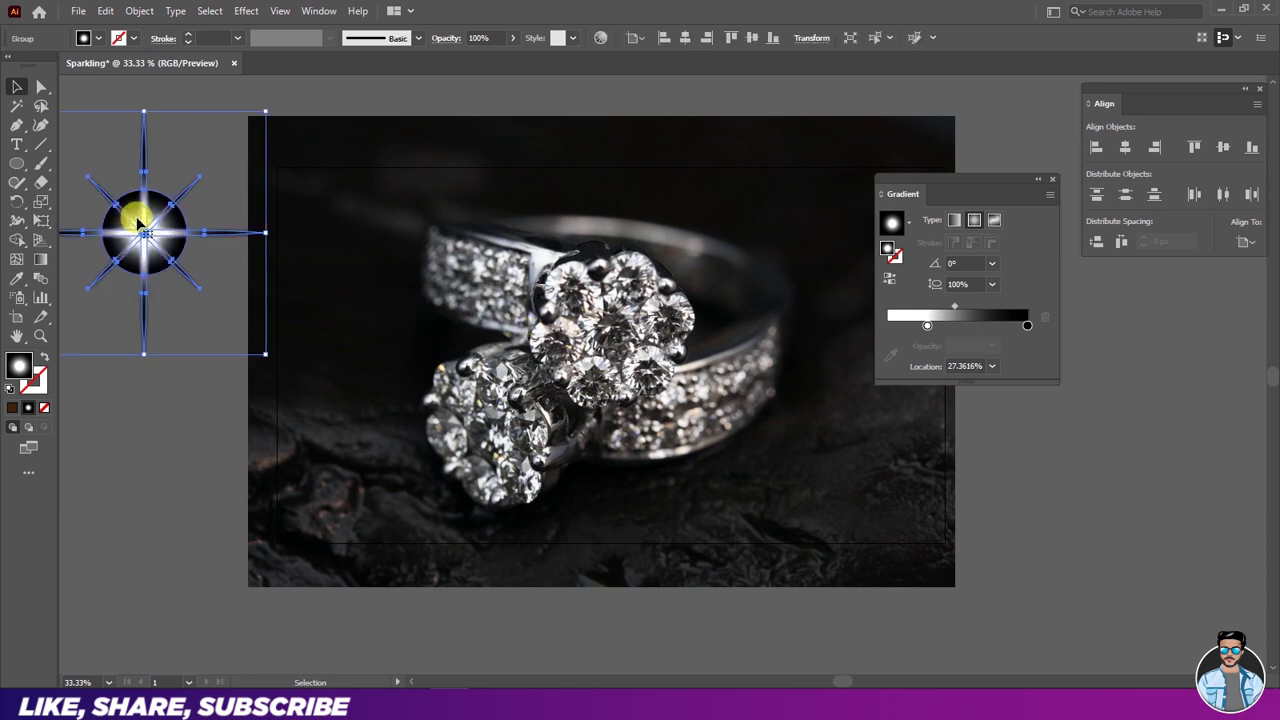
{"action": "right_click", "coordinate": [138, 219]}
{"action": "mouse_move", "coordinate": [168, 416]}
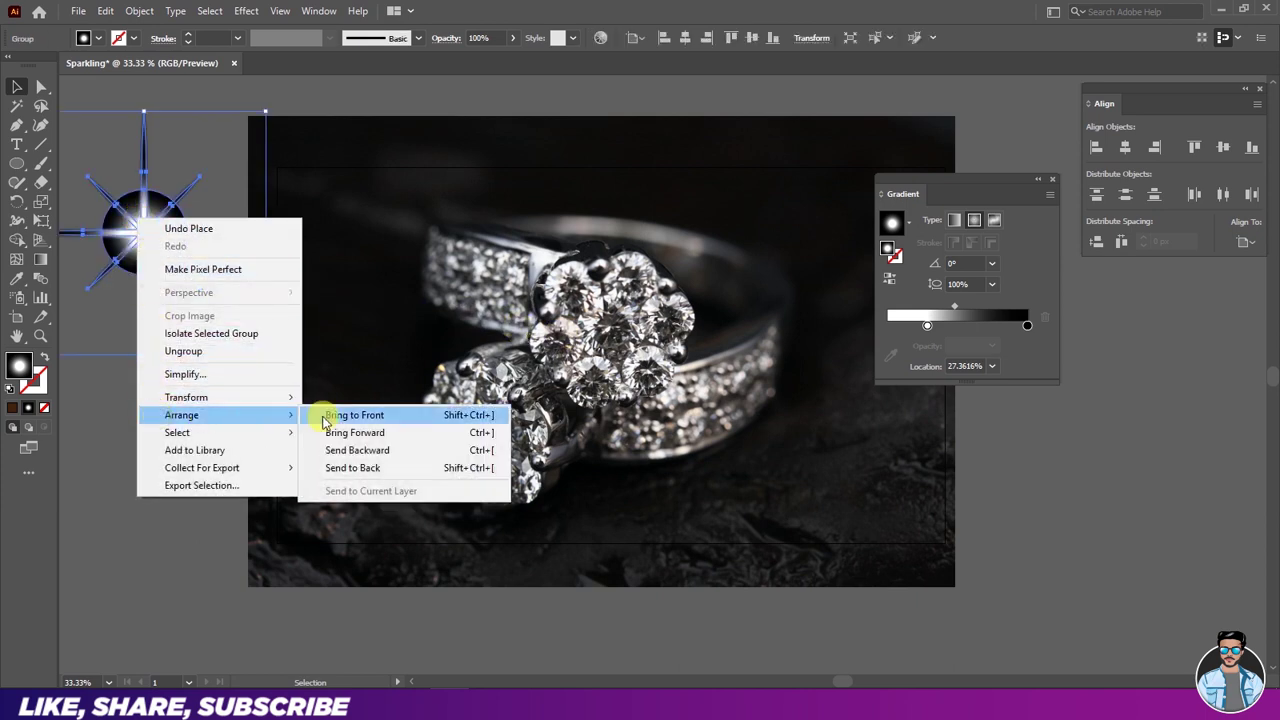
{"action": "left_click", "coordinate": [406, 424]}
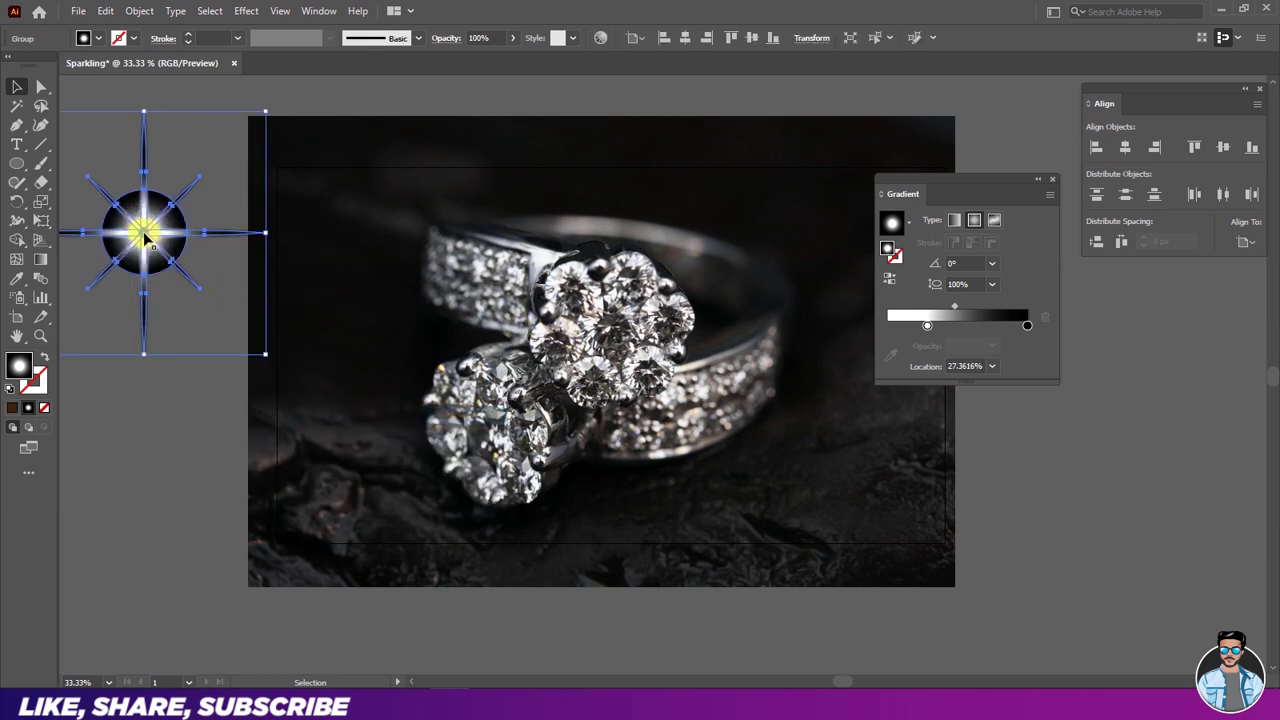
Move the sparkle group onto the ring's upper stone cluster, shrink it, and centre it on the cluster's top edge
{"action": "left_click_drag", "start_coordinate": [149, 223], "coordinate": [604, 286]}
{"action": "left_click_drag", "start_coordinate": [718, 158], "coordinate": [686, 233]}
{"action": "scroll", "coordinate": [686, 233], "scroll_direction": "up", "scroll_amount": 2}
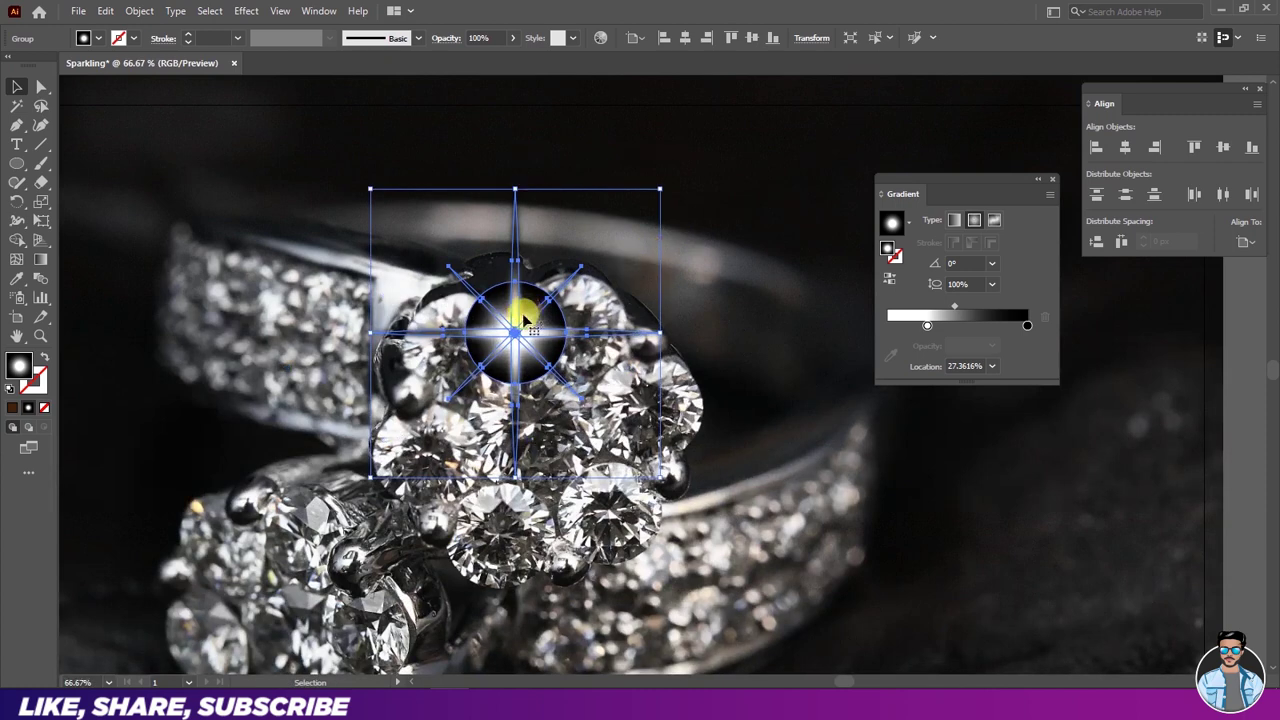
{"action": "left_click_drag", "start_coordinate": [529, 300], "coordinate": [591, 287]}
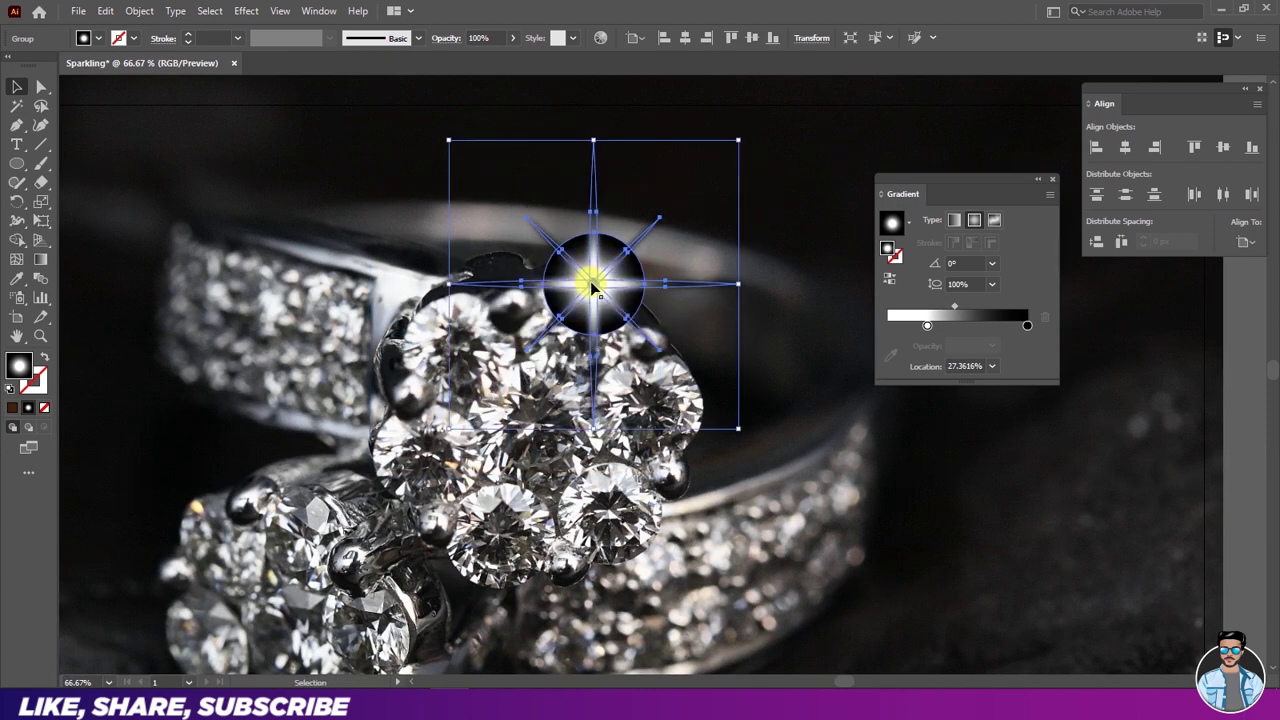
Show the Transparency settings clear of the artwork and set the sparkle group's blend mode to Screen
{"action": "left_click", "coordinate": [320, 12]}
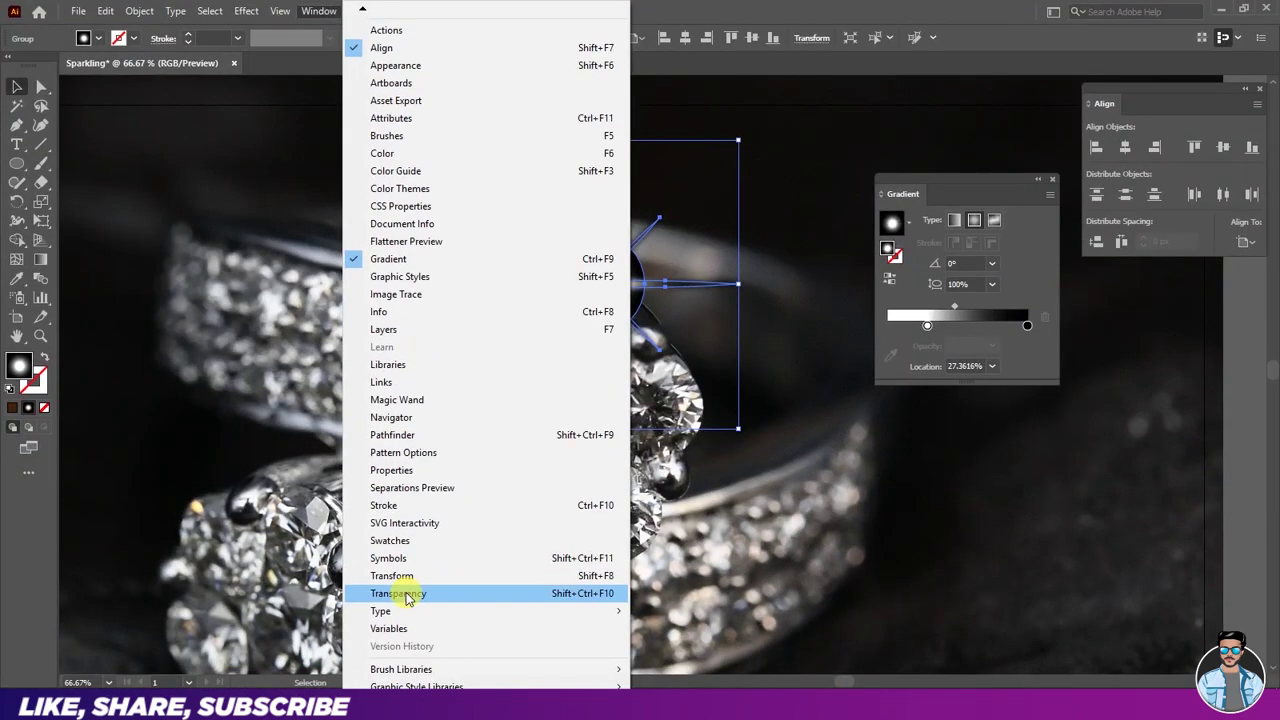
{"action": "left_click", "coordinate": [398, 593]}
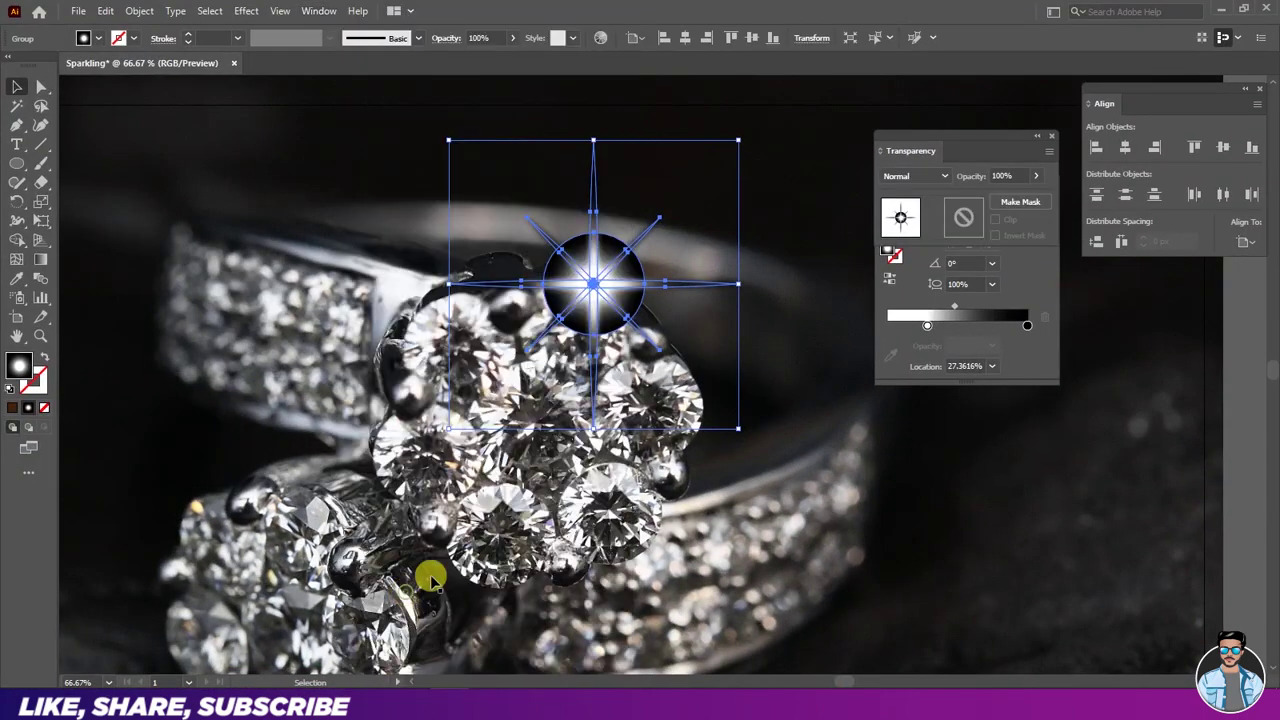
{"action": "left_click_drag", "start_coordinate": [932, 143], "coordinate": [720, 196]}
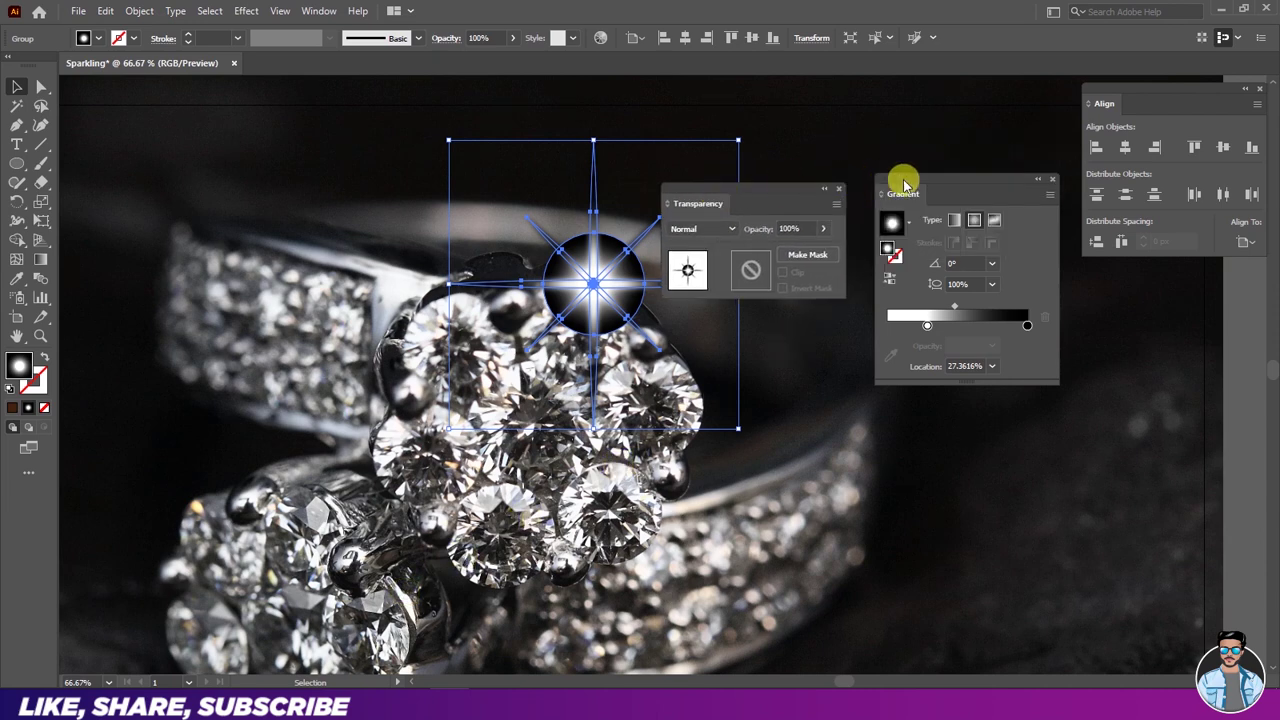
{"action": "left_click_drag", "start_coordinate": [903, 177], "coordinate": [1090, 285]}
{"action": "left_click_drag", "start_coordinate": [780, 196], "coordinate": [886, 174]}
{"action": "left_click", "coordinate": [817, 207]}
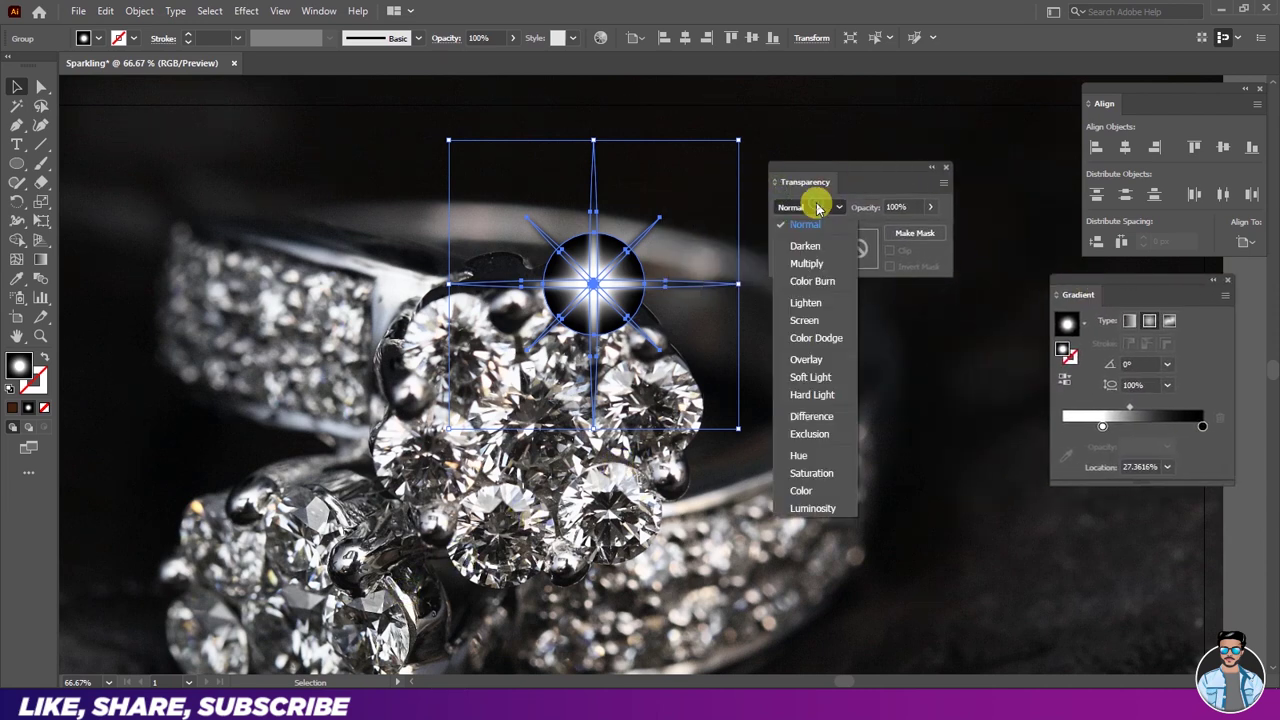
{"action": "left_click", "coordinate": [810, 322]}
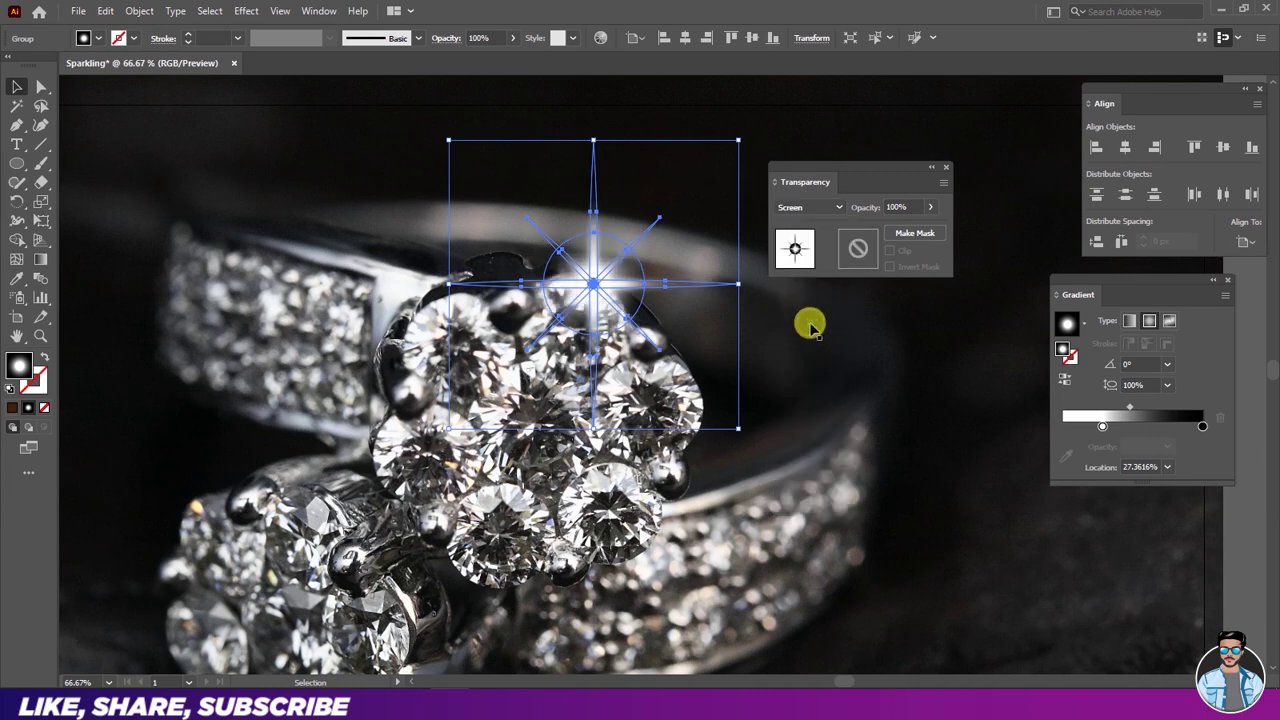
{"action": "left_click", "coordinate": [634, 249]}
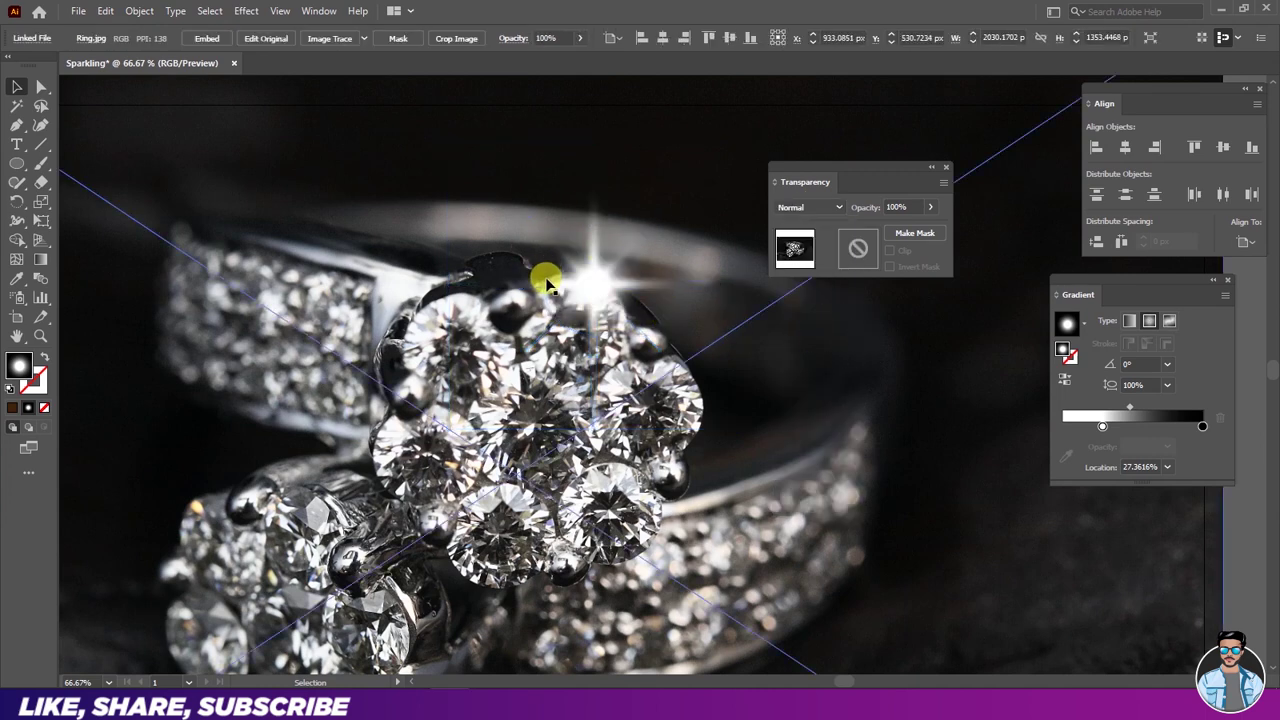
{"action": "left_click", "coordinate": [1240, 520]}
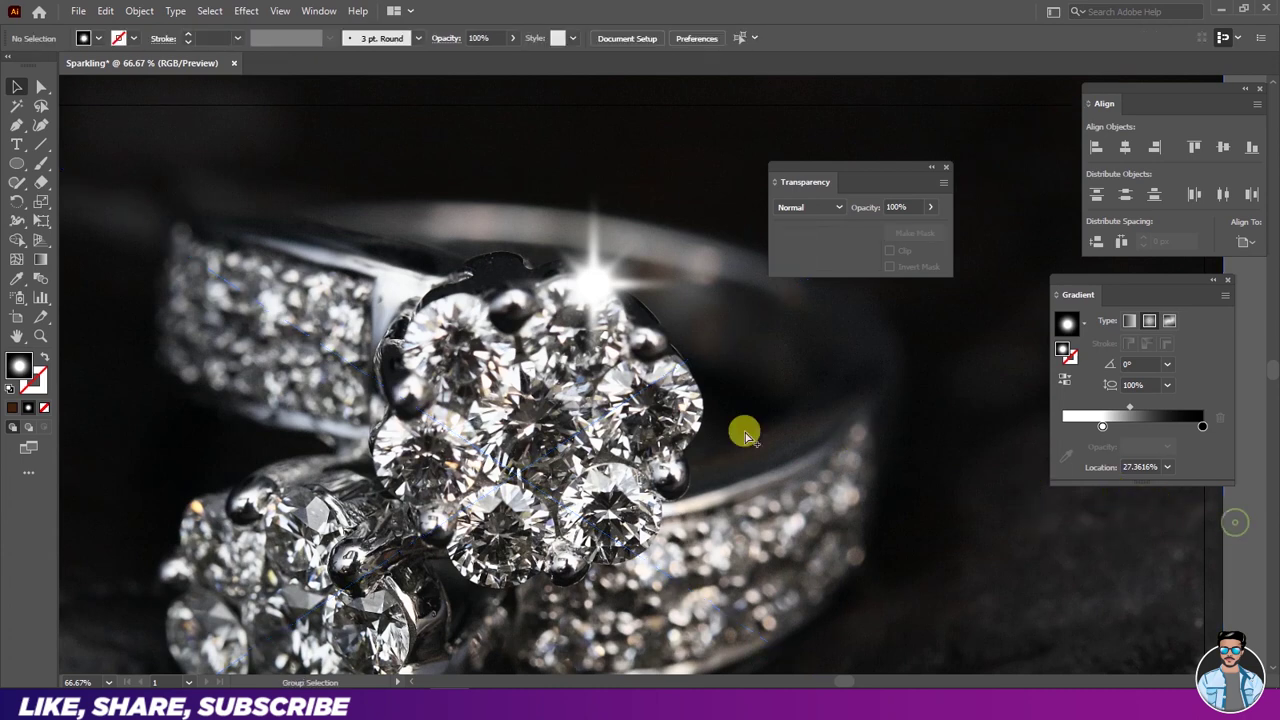
Lock the ring image so that it cannot be selected or moved
{"action": "scroll", "coordinate": [557, 338], "scroll_direction": "down", "scroll_amount": 2, "text": "alt"}
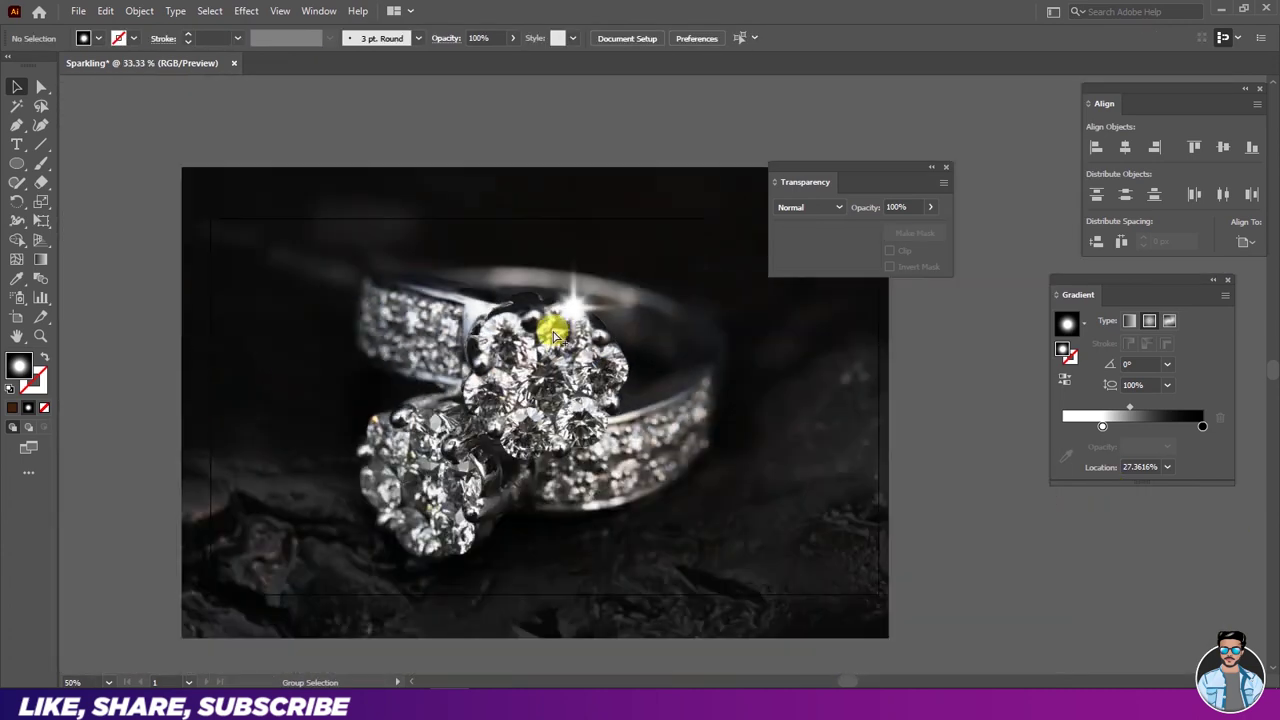
{"action": "left_click", "coordinate": [735, 396]}
{"action": "left_click", "coordinate": [137, 11]}
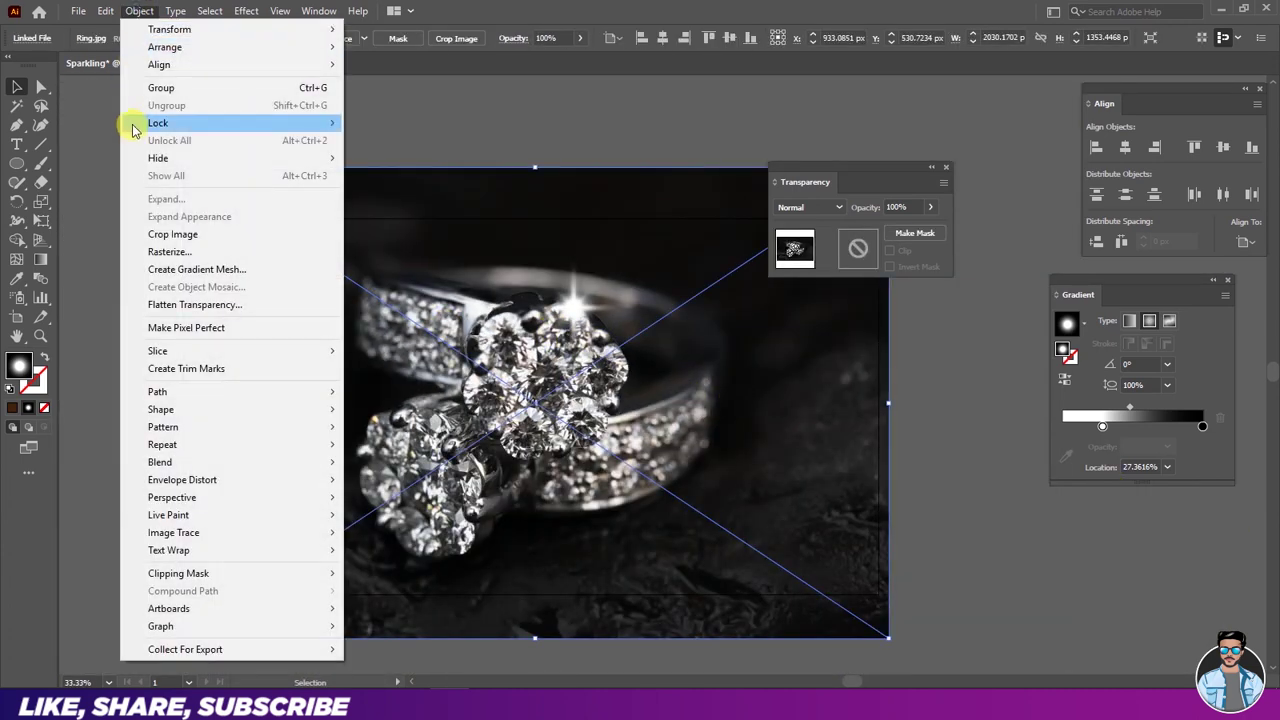
{"action": "left_click", "coordinate": [380, 120]}
Move the sparkle between the upper cluster's two top stones and paste a copy directly in front of it
{"action": "scroll", "coordinate": [561, 331], "scroll_direction": "up", "scroll_amount": 2, "text": "alt"}
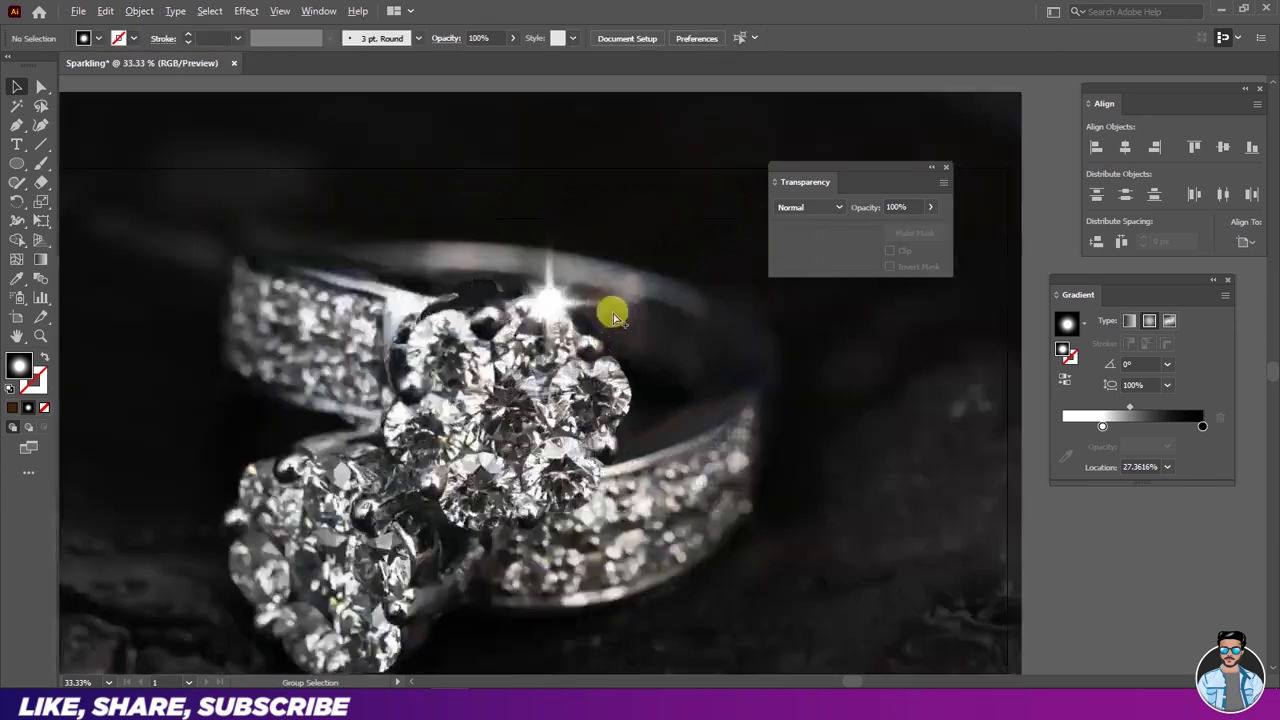
{"action": "left_click_drag", "start_coordinate": [531, 295], "coordinate": [448, 312]}
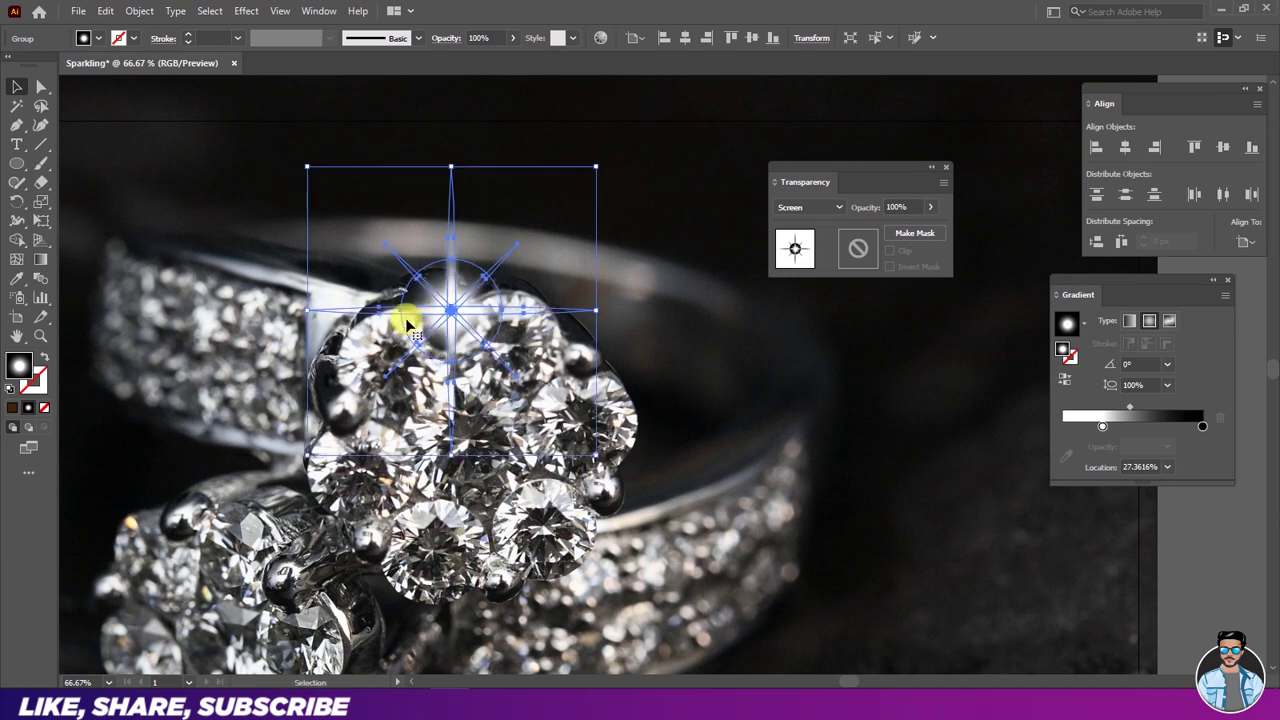
{"action": "left_click", "coordinate": [103, 12]}
{"action": "left_click", "coordinate": [100, 86]}
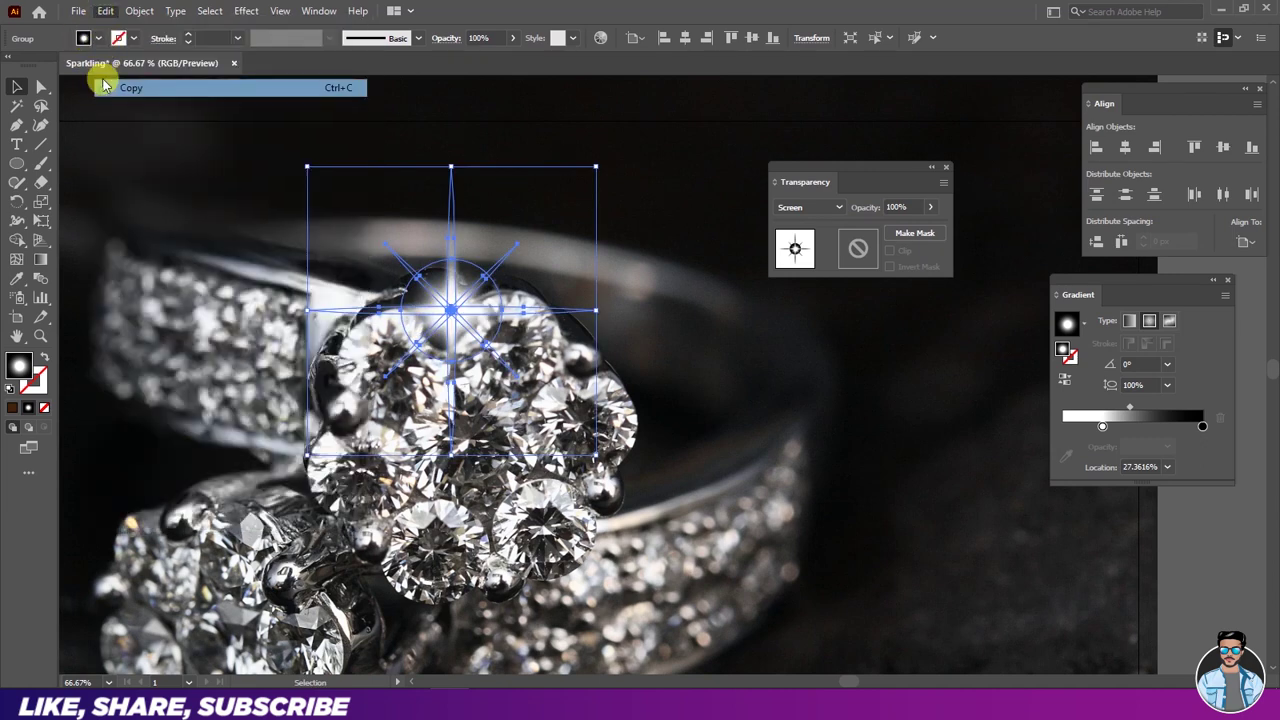
{"action": "left_click", "coordinate": [105, 12]}
{"action": "left_click", "coordinate": [104, 125]}
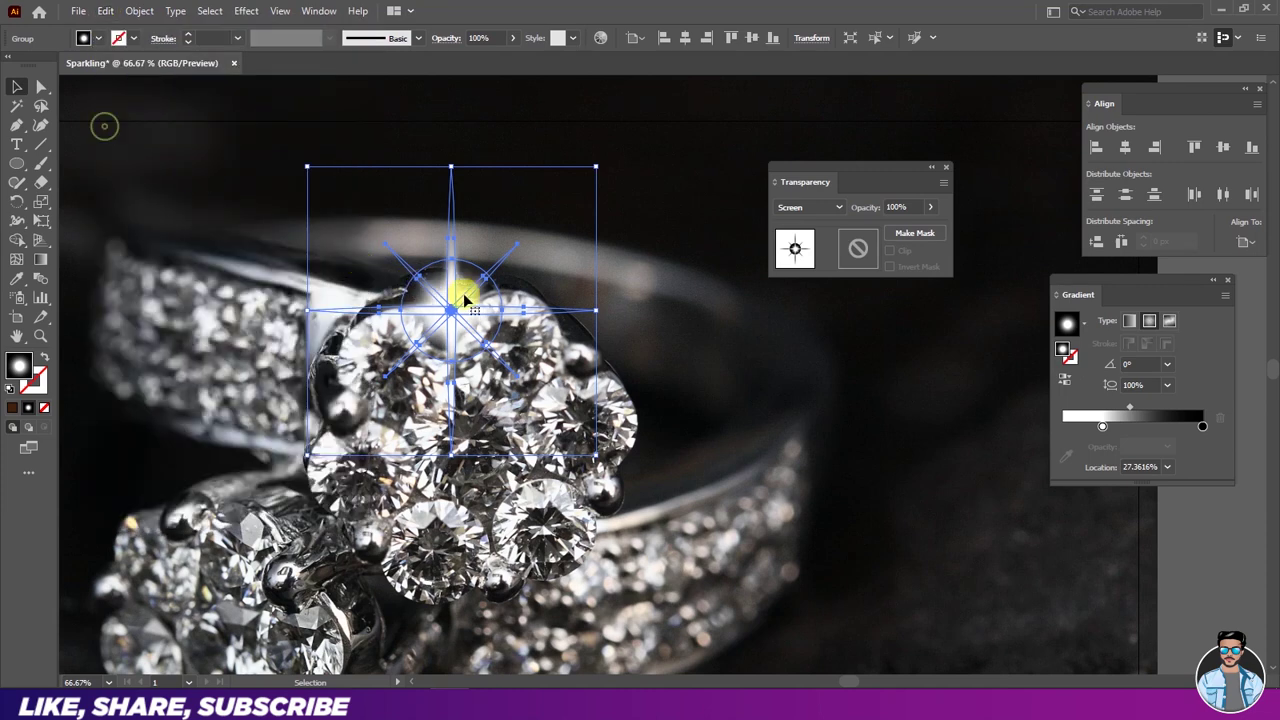
Move the sparkle copy onto the upper edge of the ring's stone-set band beside the cluster and shrink it
{"action": "left_click_drag", "start_coordinate": [451, 312], "coordinate": [708, 495]}
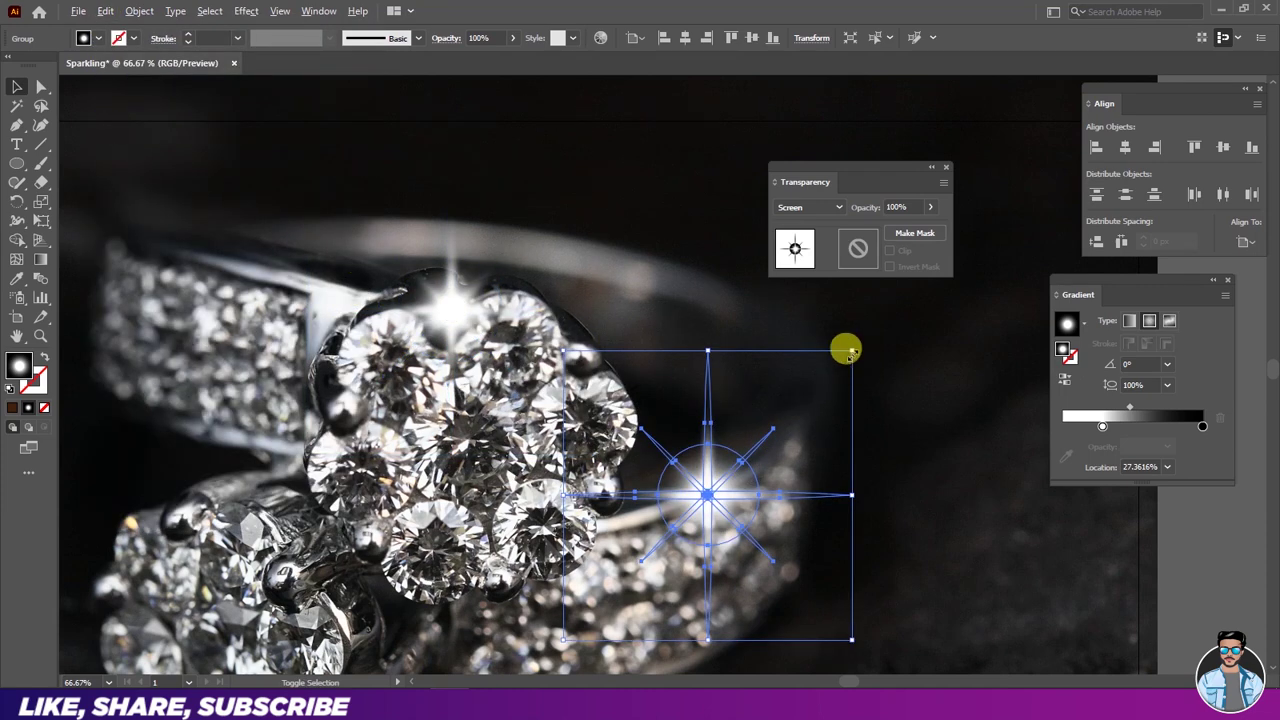
{"action": "left_click_drag", "start_coordinate": [848, 350], "coordinate": [800, 399]}
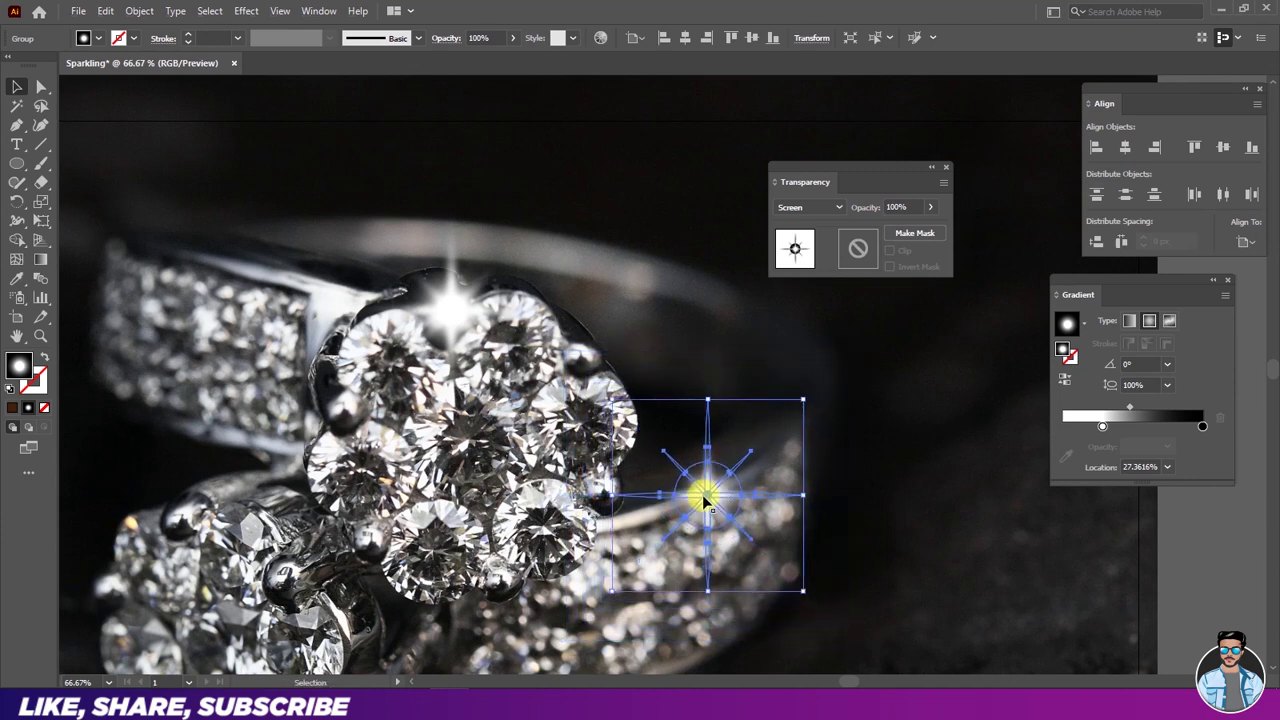
{"action": "left_click_drag", "start_coordinate": [704, 497], "coordinate": [668, 507]}
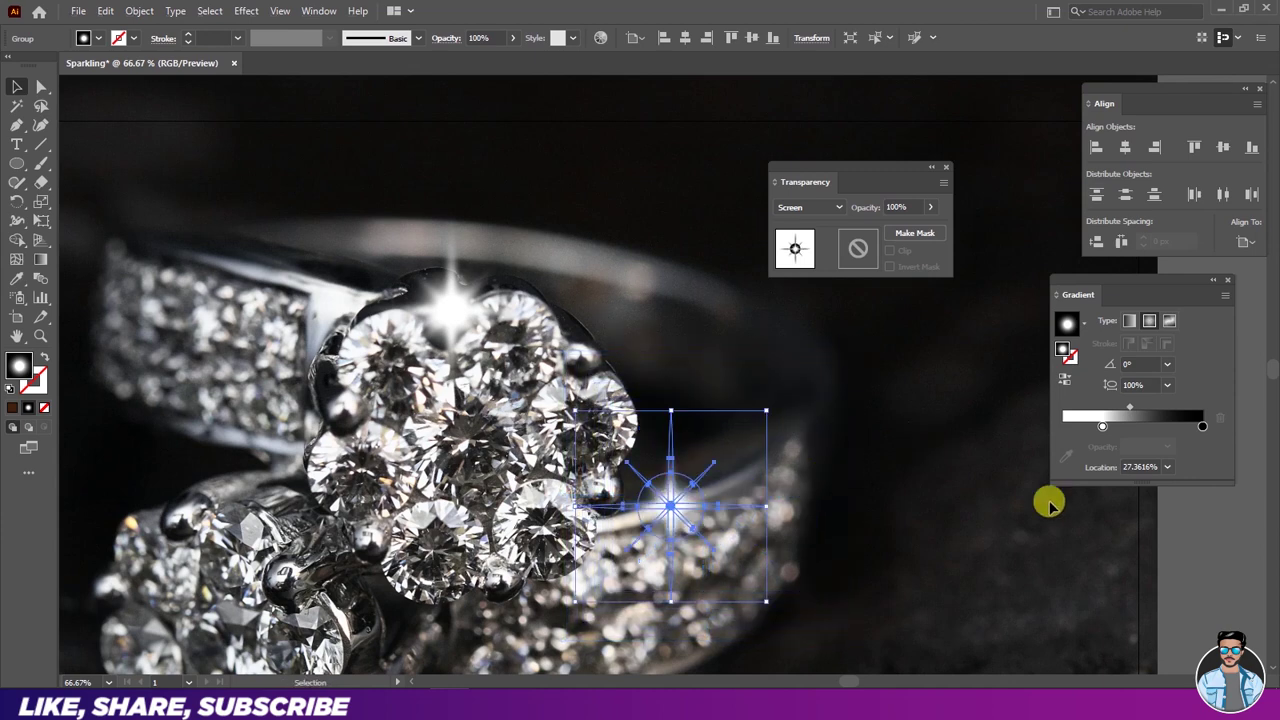
{"action": "left_click", "coordinate": [1201, 565]}
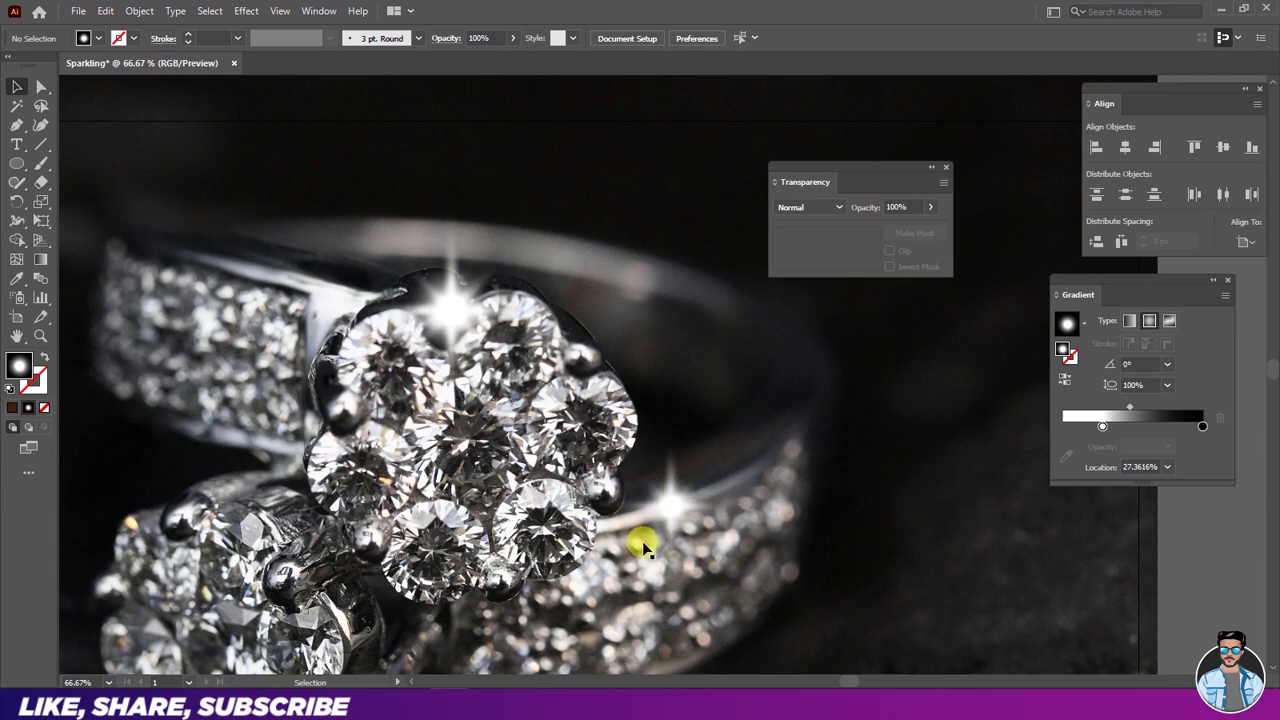
Paste another copy in front of the large sparkle, move it onto the lower stone cluster's upper edge and shrink it
{"action": "left_click", "coordinate": [453, 308]}
{"action": "left_click", "coordinate": [105, 10]}
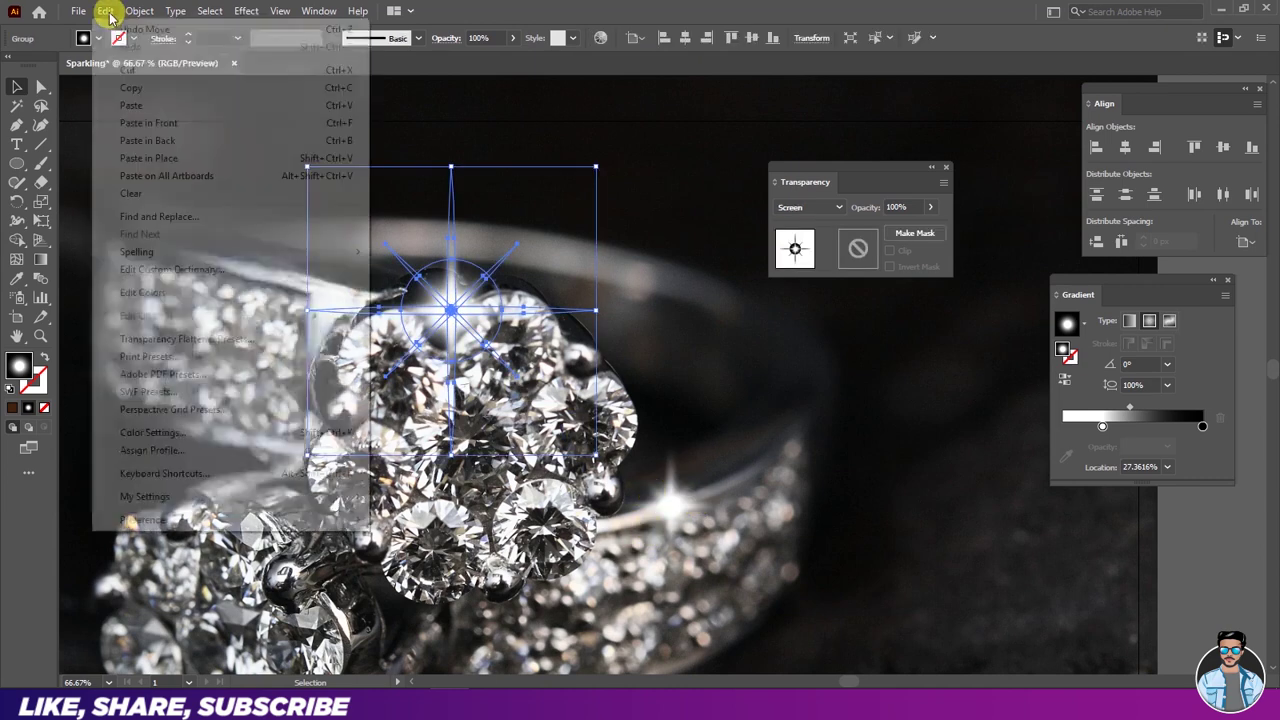
{"action": "left_click", "coordinate": [118, 123]}
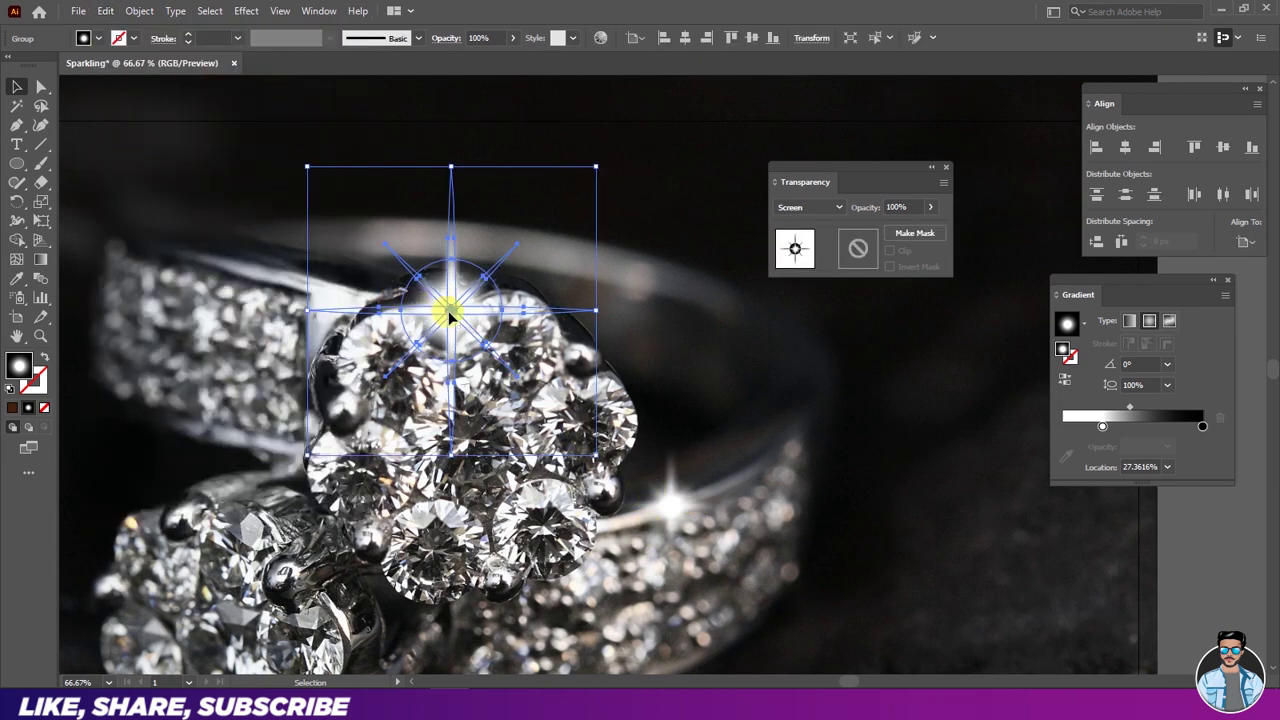
{"action": "left_click_drag", "start_coordinate": [450, 315], "coordinate": [257, 513]}
{"action": "left_click_drag", "start_coordinate": [400, 371], "coordinate": [358, 413]}
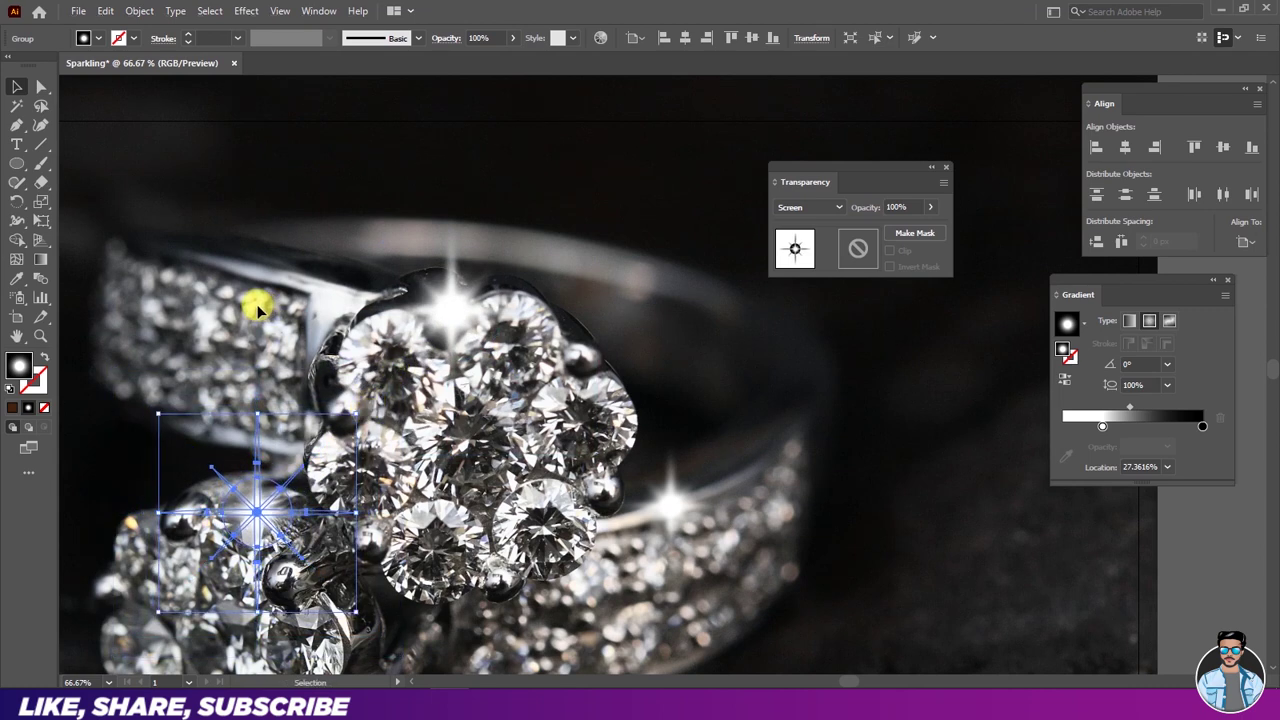
{"action": "left_click", "coordinate": [270, 296]}
{"action": "left_click", "coordinate": [255, 514]}
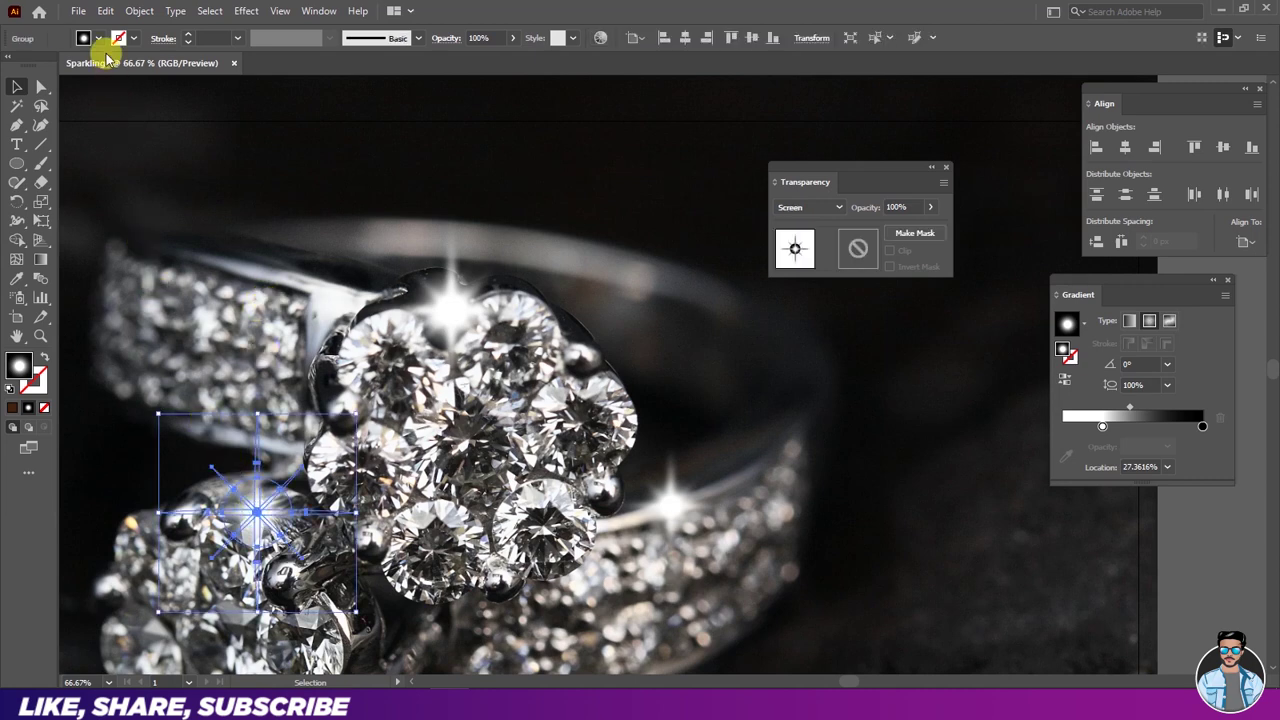
Copy the selected sparkle, paste it in front and move the pasted copy onto the centre of the upper stone cluster
{"action": "left_click", "coordinate": [105, 10]}
{"action": "left_click", "coordinate": [131, 87]}
{"action": "left_click", "coordinate": [105, 10]}
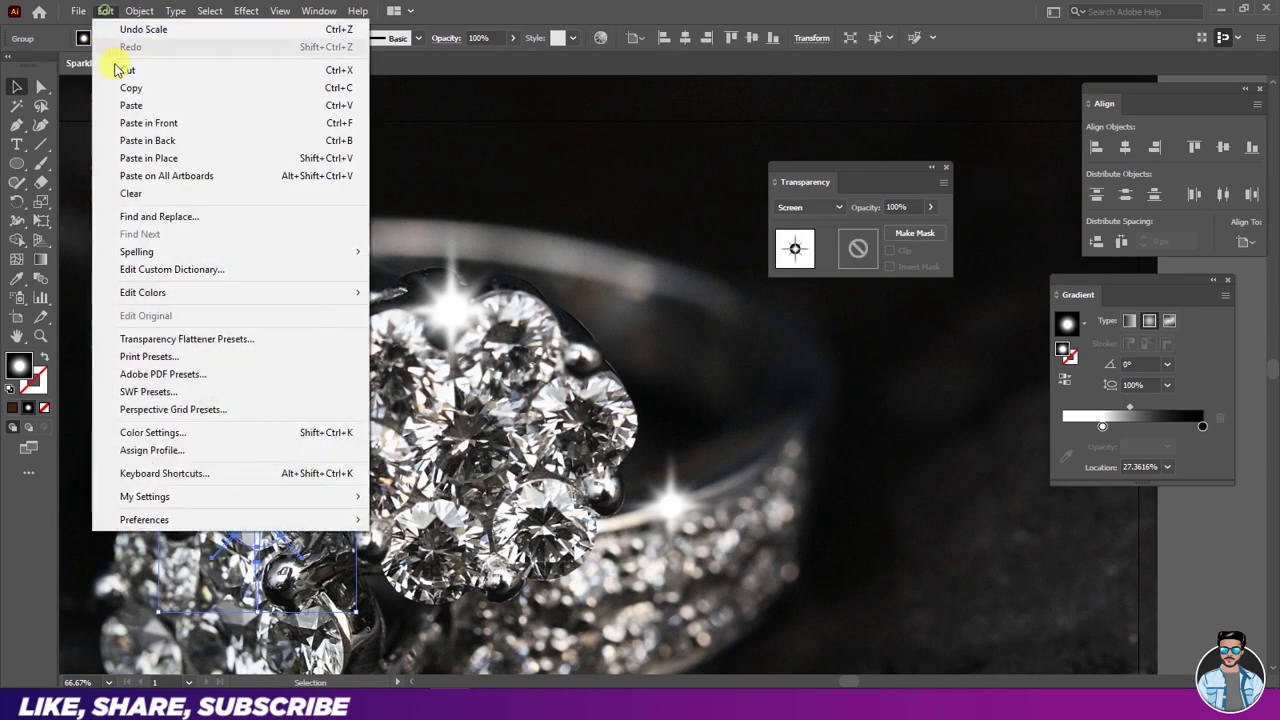
{"action": "left_click", "coordinate": [148, 123]}
{"action": "left_click_drag", "start_coordinate": [255, 512], "coordinate": [447, 503]}
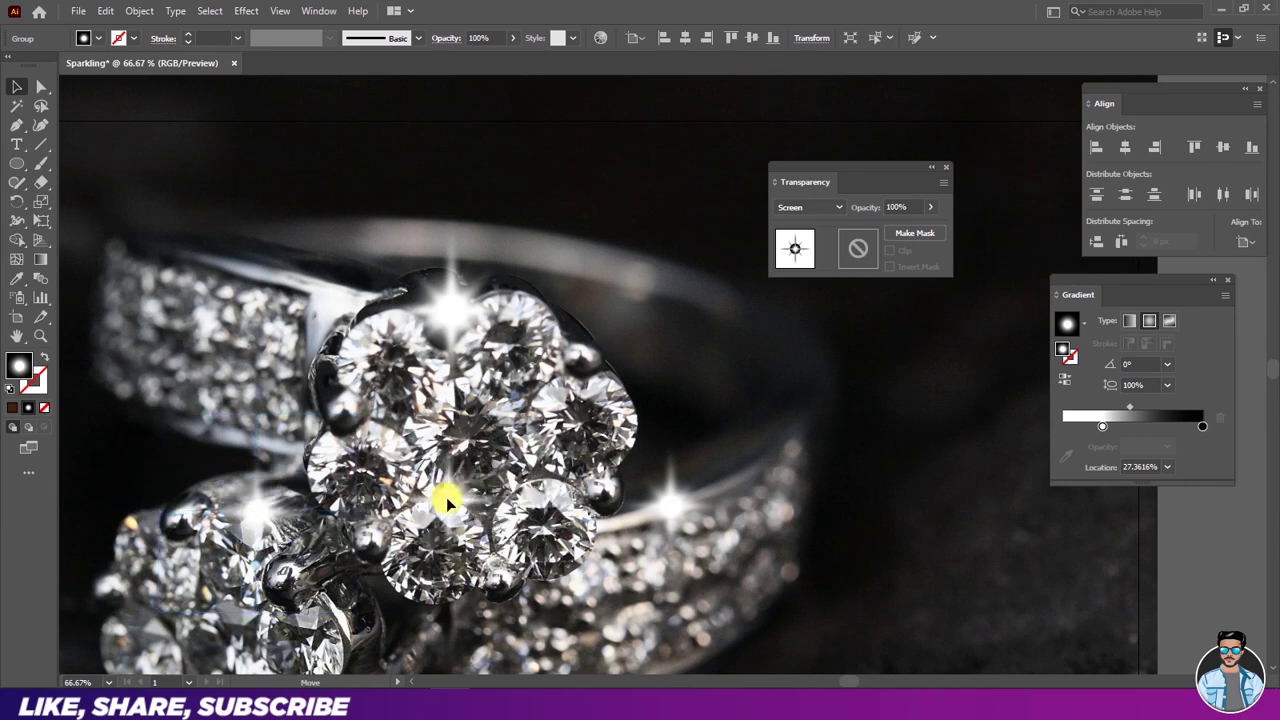
Duplicate the upper cluster's central sparkle onto the lower stone cluster's lower-right edge and deselect it
{"action": "left_click_drag", "start_coordinate": [507, 448], "coordinate": [464, 526]}
{"action": "scroll", "coordinate": [577, 365], "scroll_direction": "down", "scroll_amount": 2}
{"action": "left_click", "coordinate": [634, 540]}
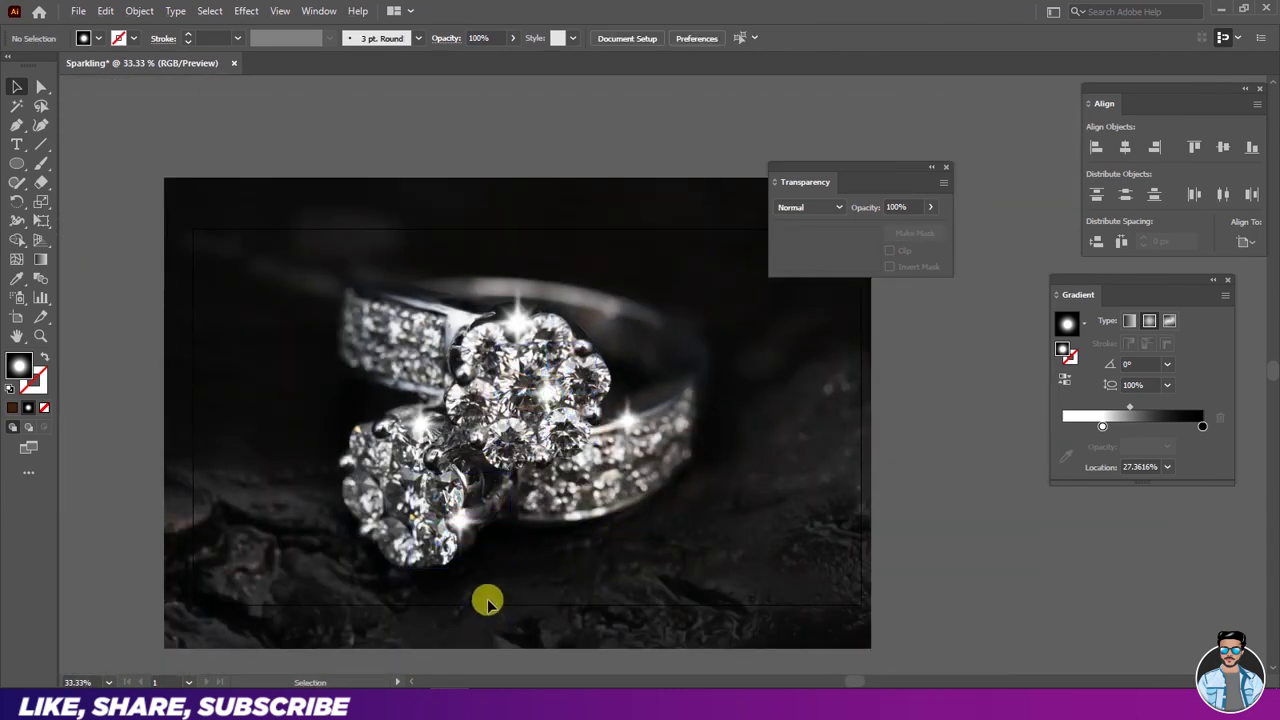
Duplicate the lower cluster's lower-right sparkle and place the copy on the upper edge of the ring's left stone-set band
{"action": "left_click_drag", "start_coordinate": [463, 527], "coordinate": [341, 459]}
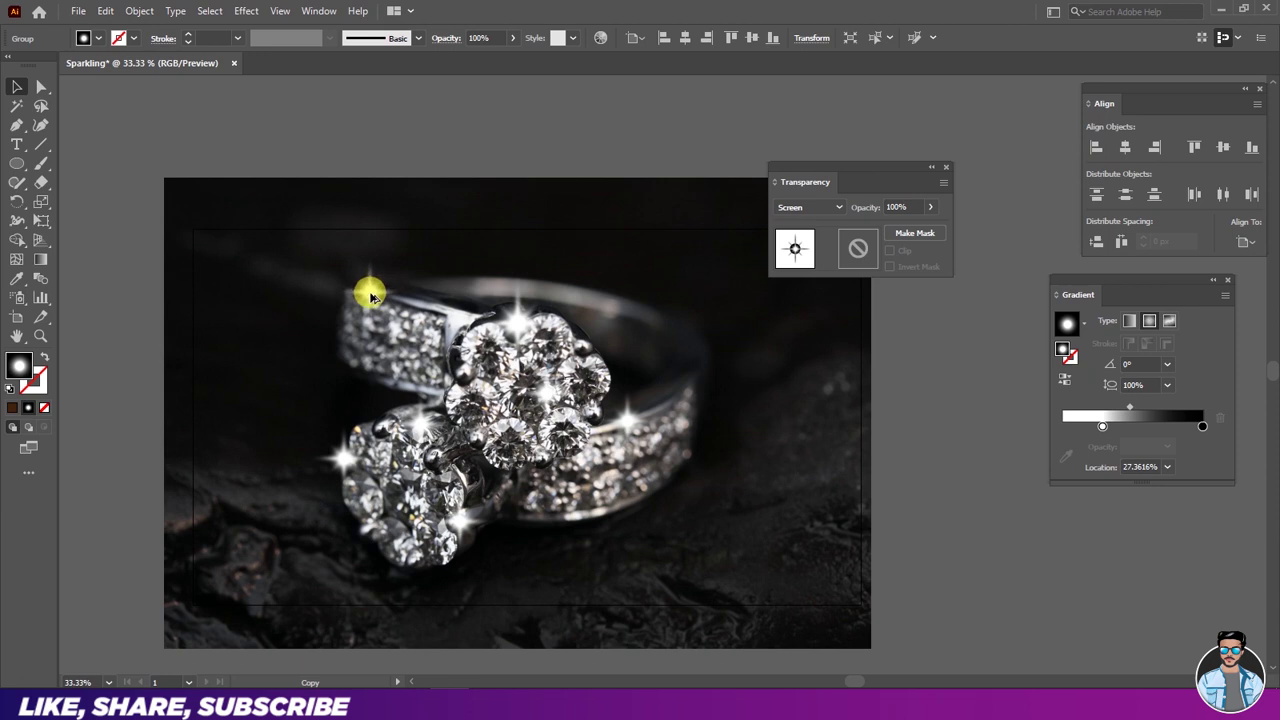
{"action": "left_click_drag", "start_coordinate": [384, 302], "coordinate": [383, 299]}
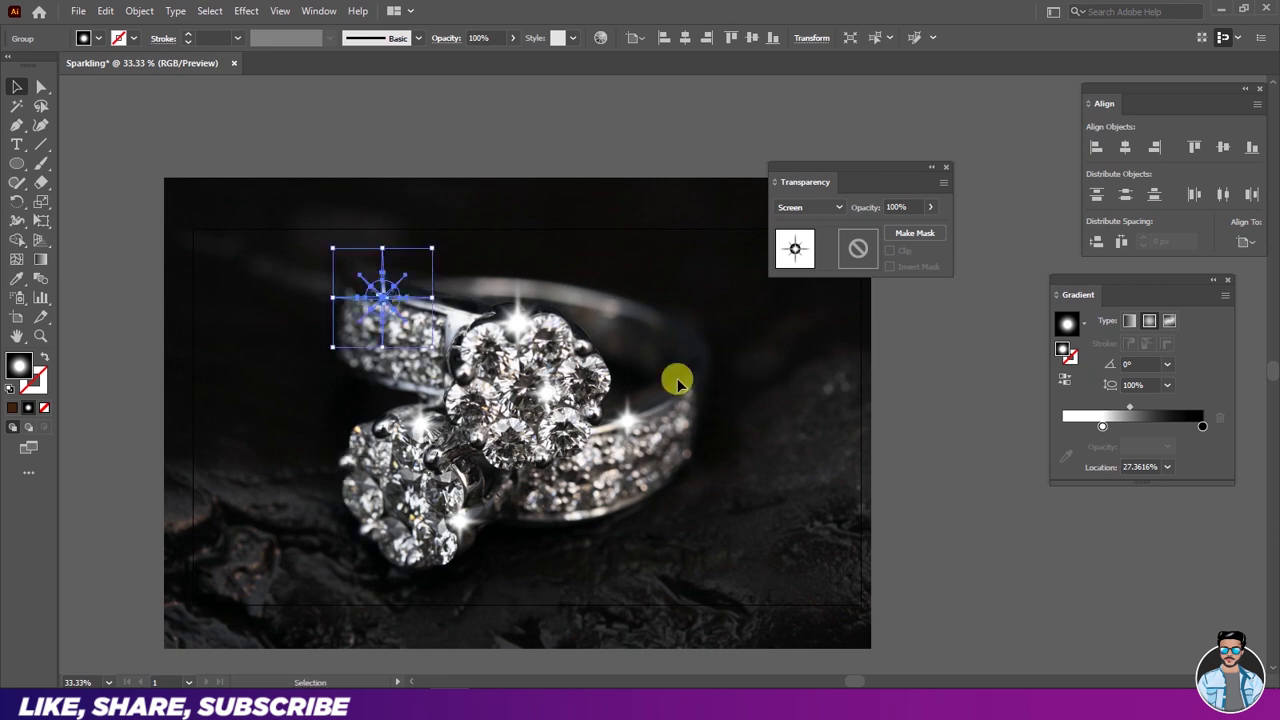
{"action": "left_click", "coordinate": [918, 440]}
Enlarge the big sparkle between the upper cluster's two top stones, scaling it up proportionally around its centre
{"action": "scroll", "coordinate": [530, 340], "scroll_direction": "up", "scroll_amount": 1}
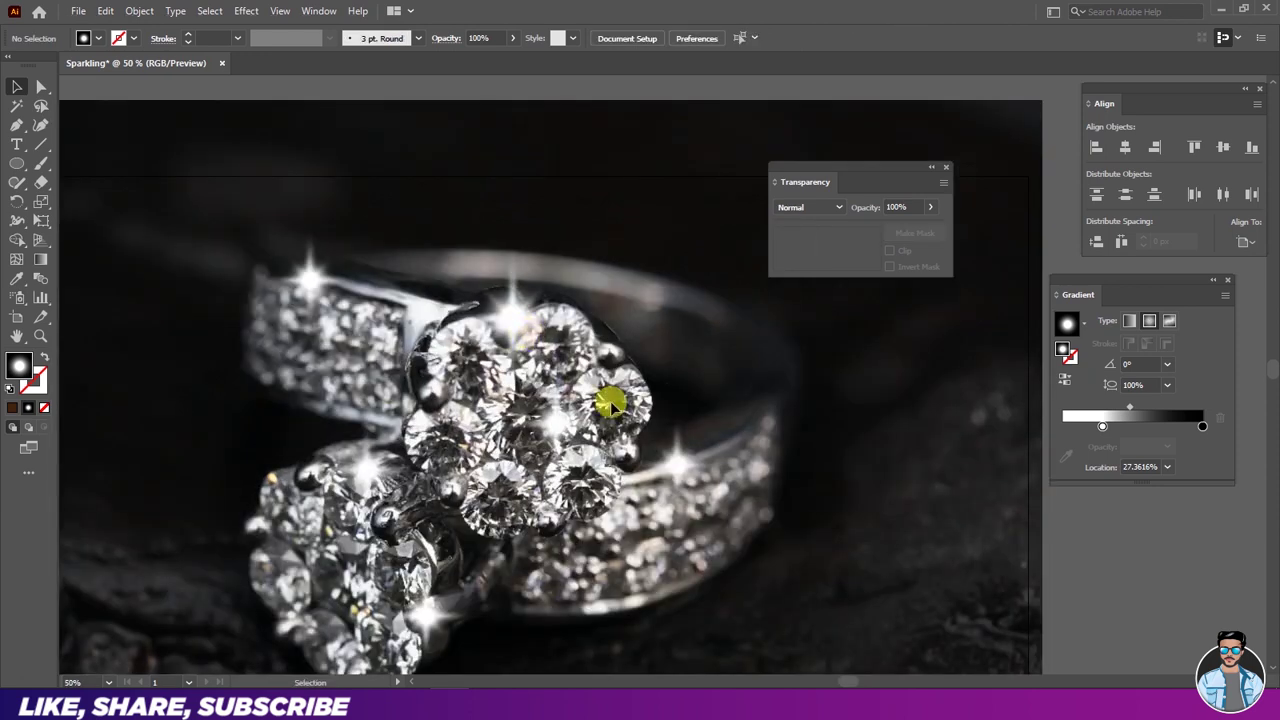
{"action": "left_click_drag", "start_coordinate": [524, 452], "coordinate": [538, 408]}
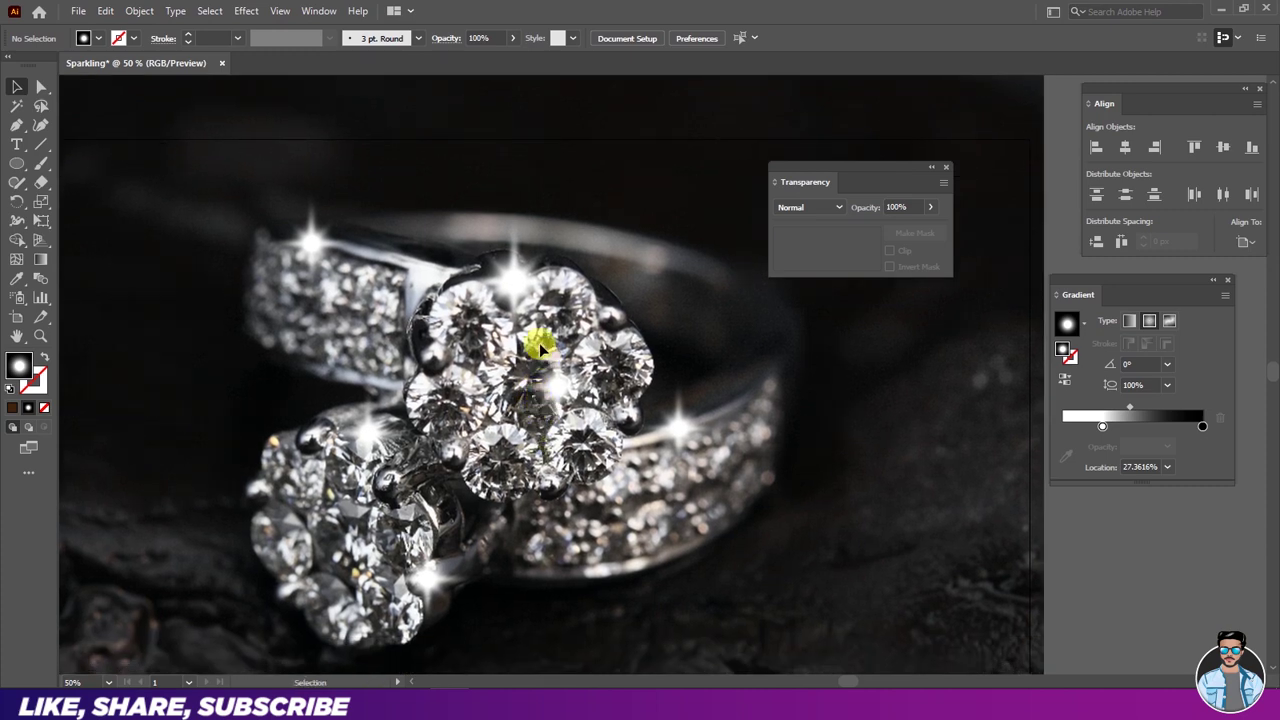
{"action": "left_click", "coordinate": [520, 292]}
{"action": "left_click_drag", "start_coordinate": [621, 168], "coordinate": [673, 142]}
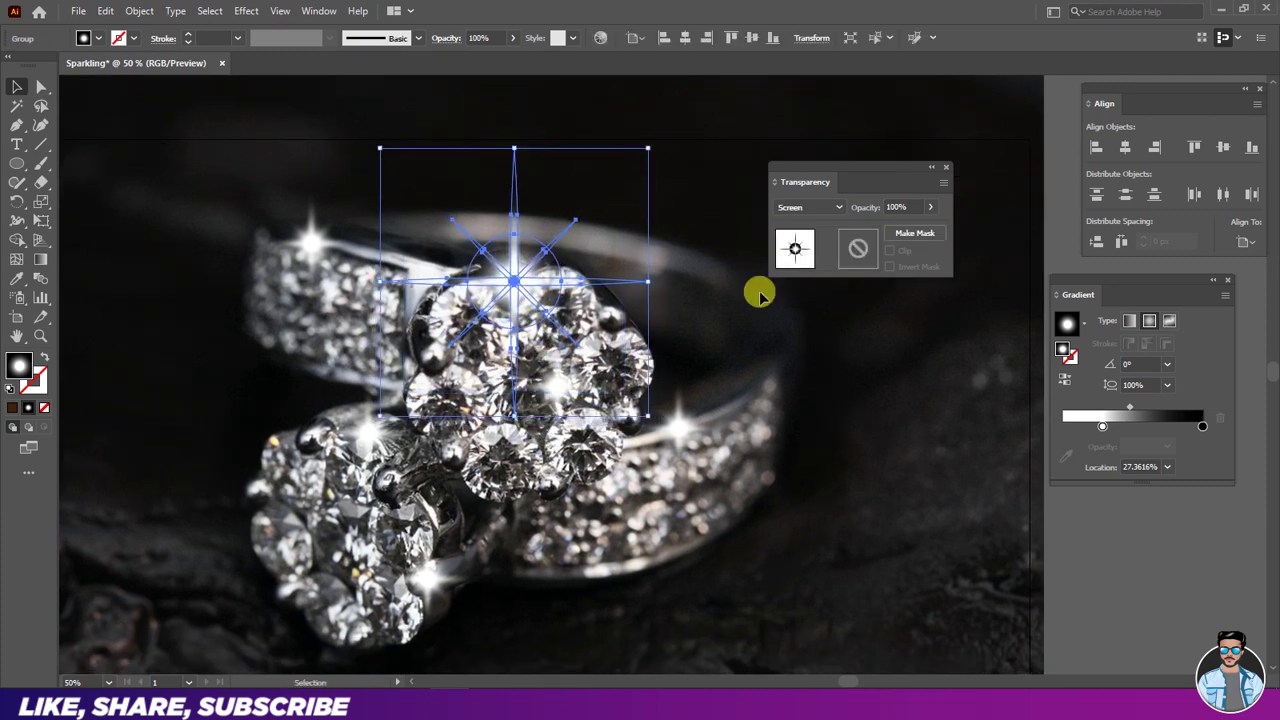
Deselect the enlarged sparkle and close the Transparency panel to uncover the ring image
{"action": "left_click", "coordinate": [972, 411]}
{"action": "left_click_drag", "start_coordinate": [742, 470], "coordinate": [815, 462]}
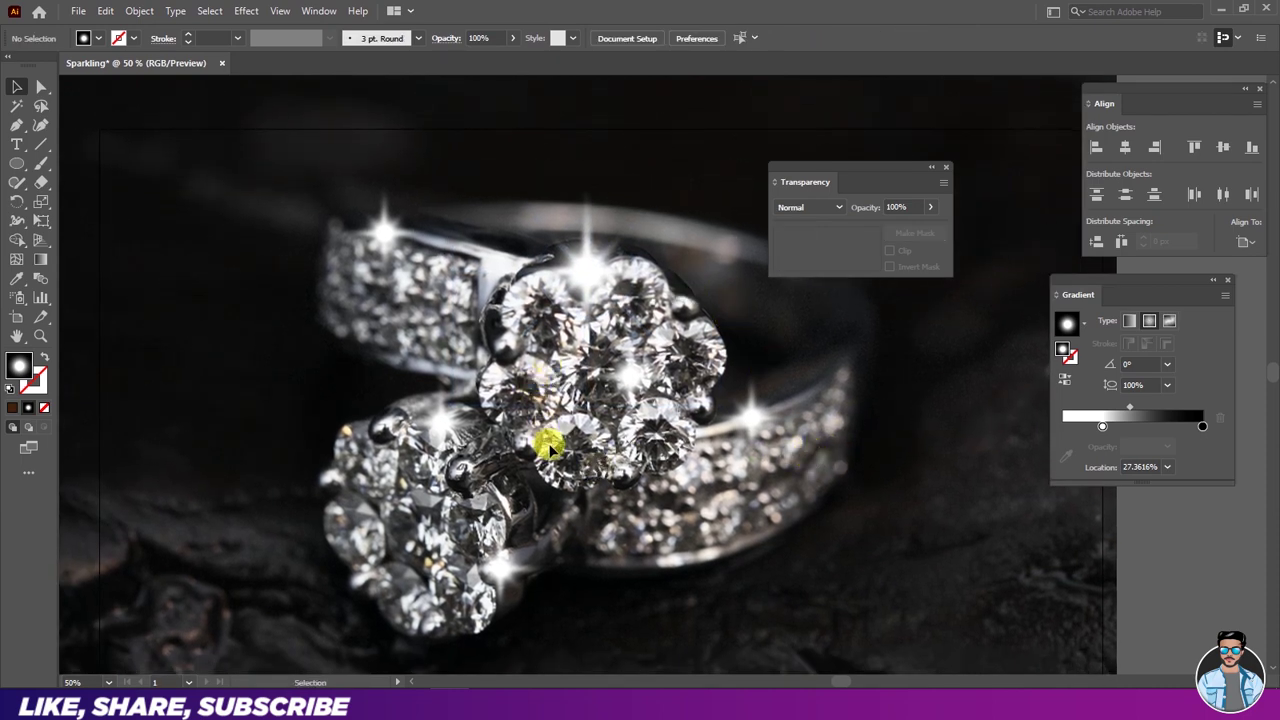
{"action": "left_click", "coordinate": [947, 167]}
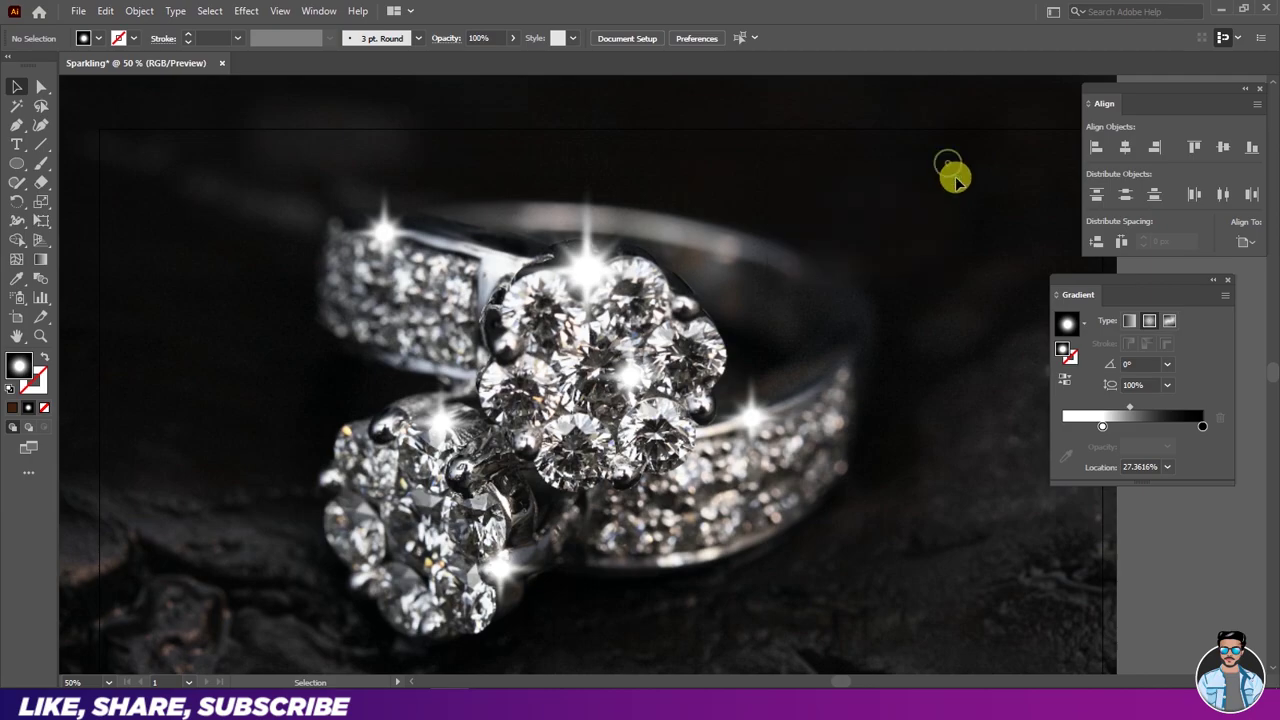